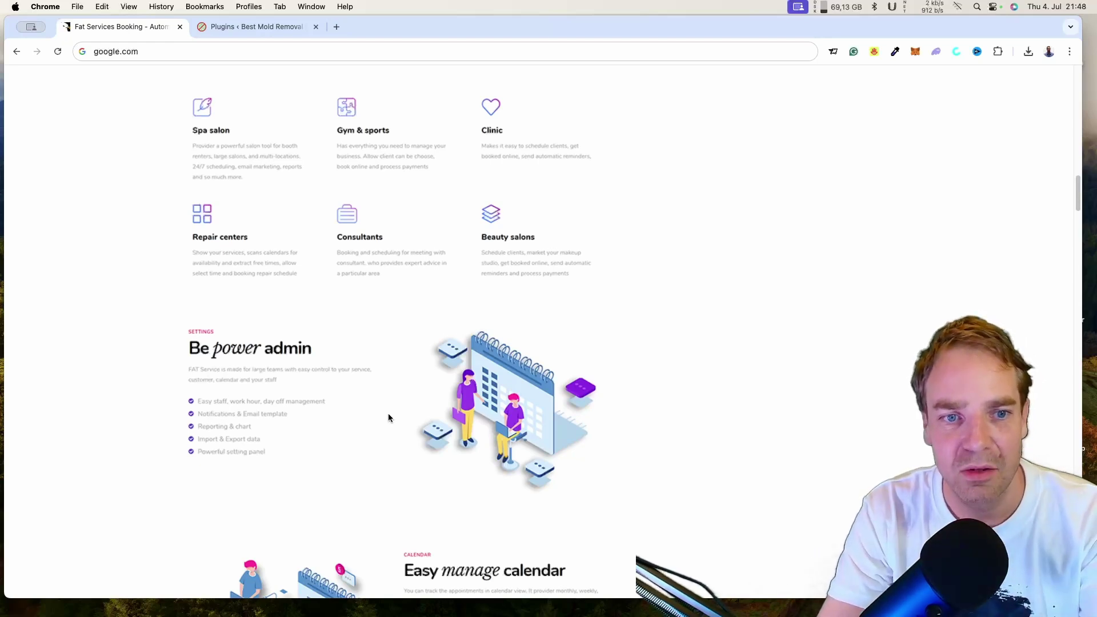
Review the Fat Services Booking product page, including its admin and calendar sections, key features, videos and change log
scroll(389, 415, "down", 5)
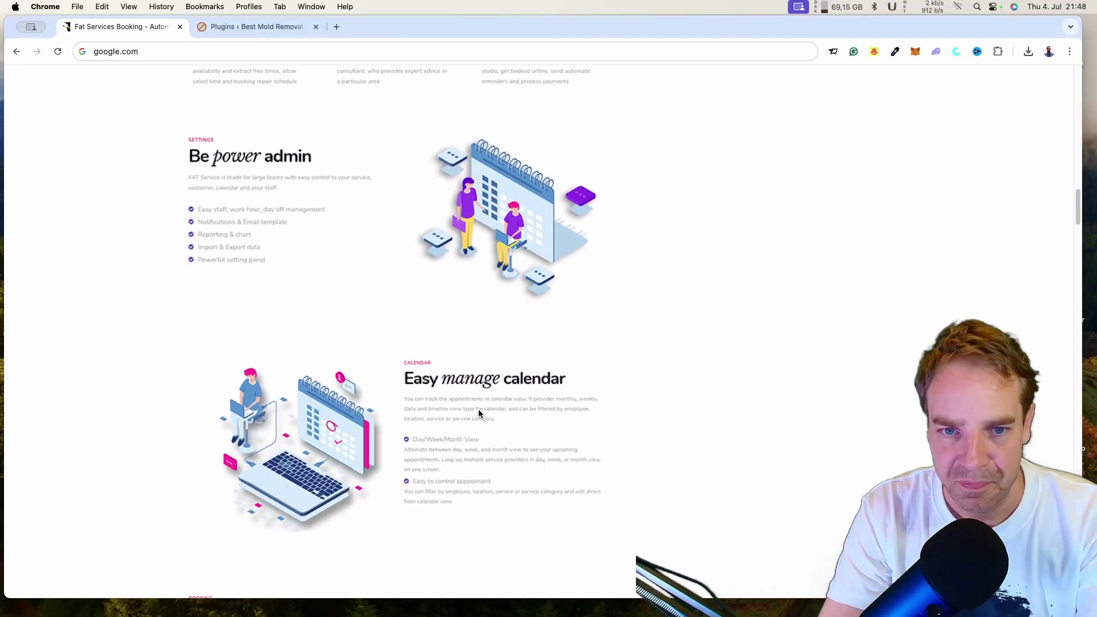
scroll(478, 412, "down", 10)
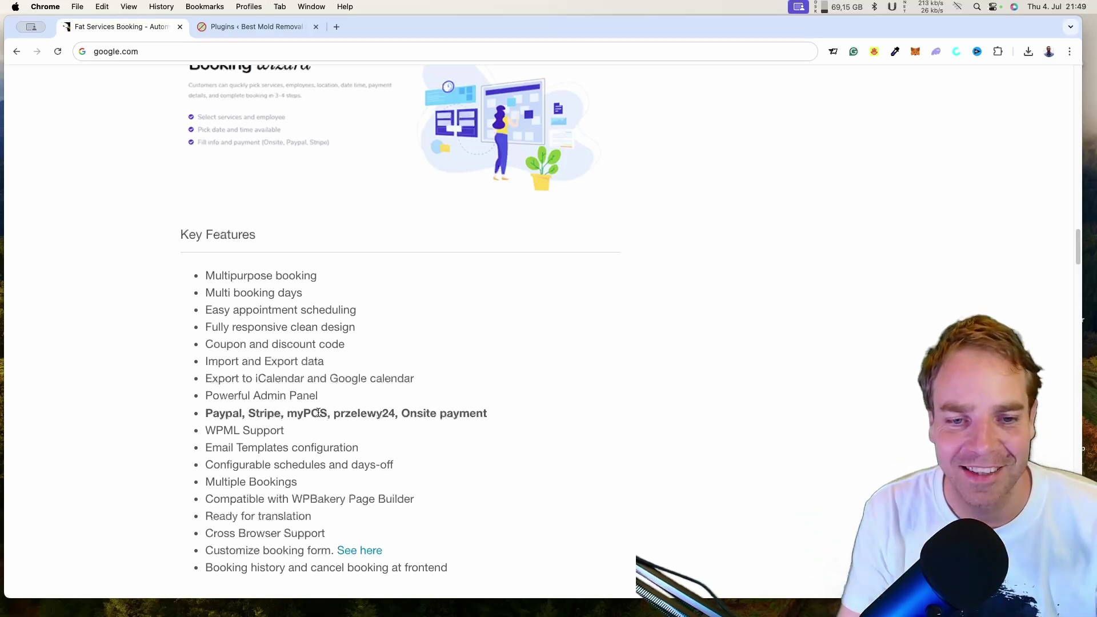
scroll(420, 333, "down", 5)
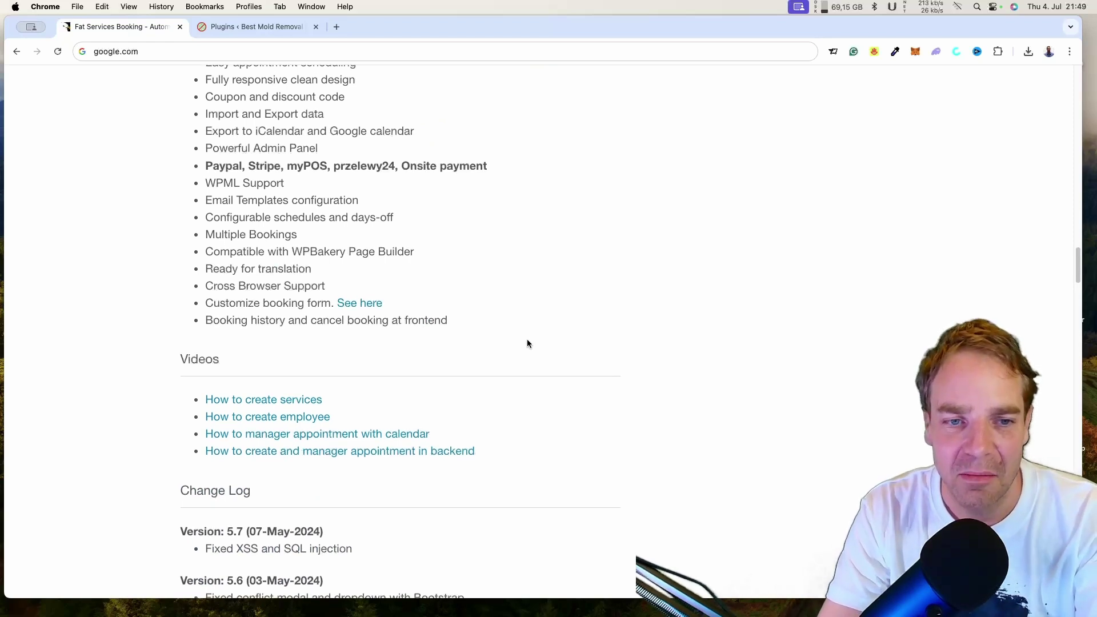
scroll(526, 342, "down", 1)
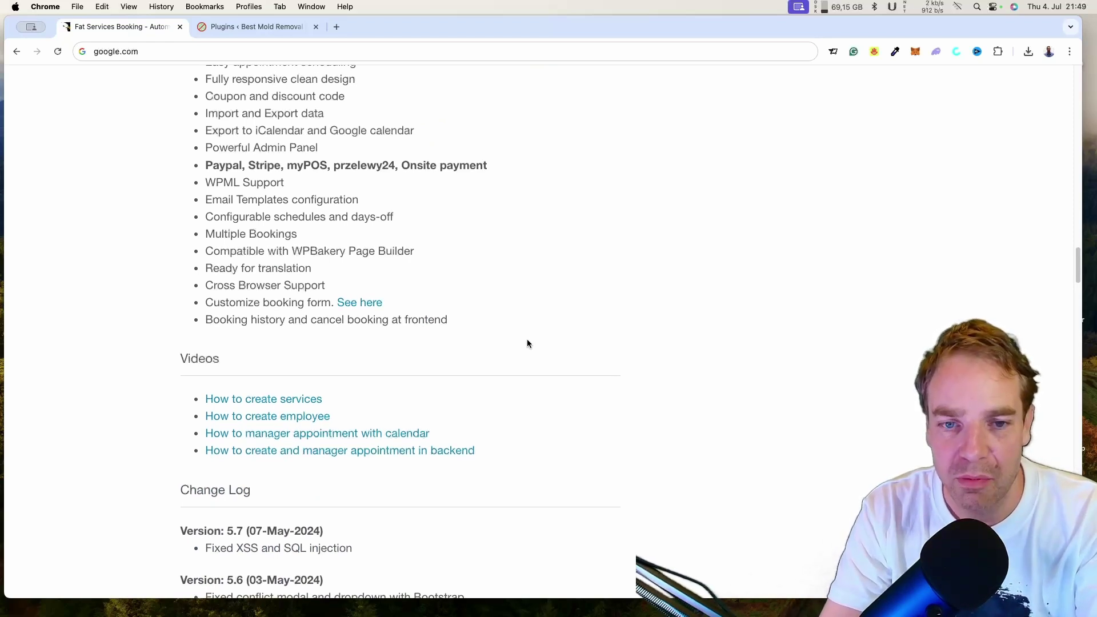
scroll(528, 343, "down", 3)
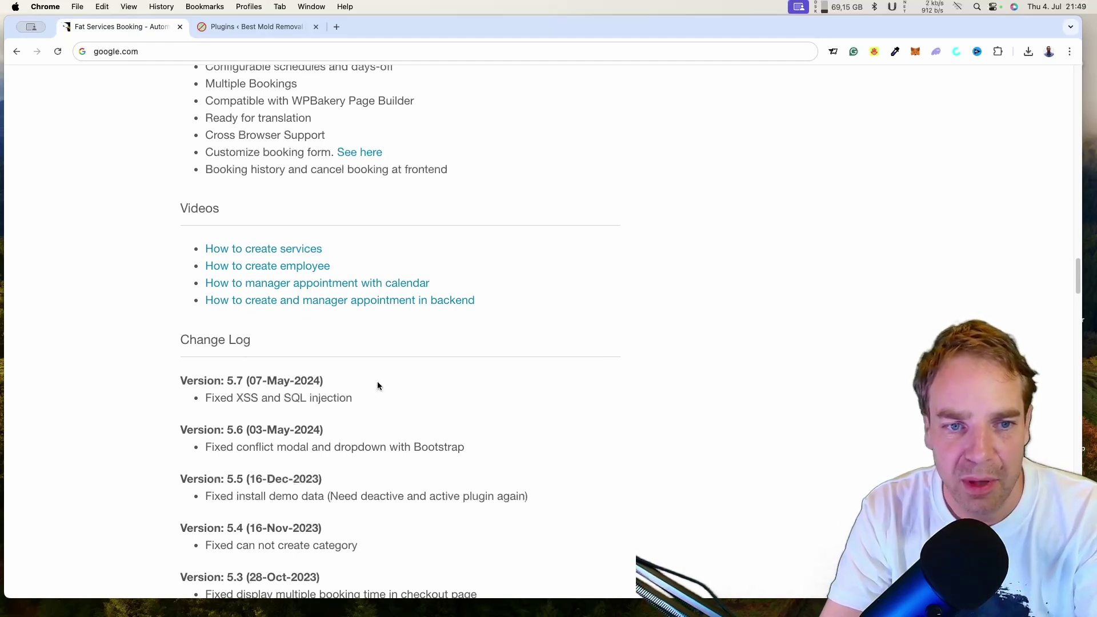
scroll(377, 386, "down", 1)
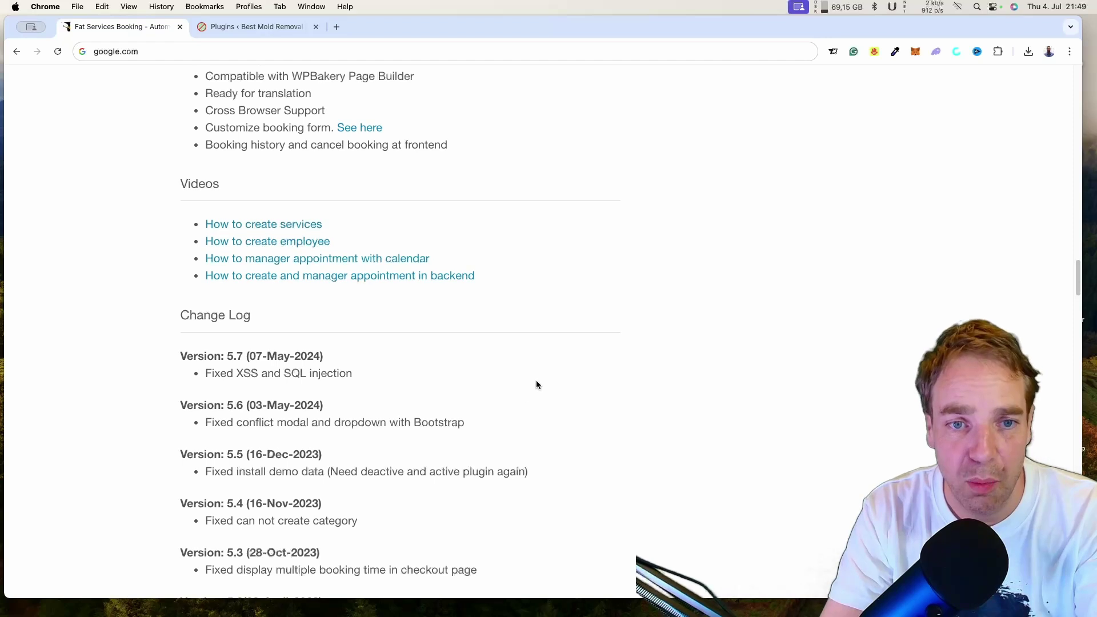
scroll(580, 380, "up", 1)
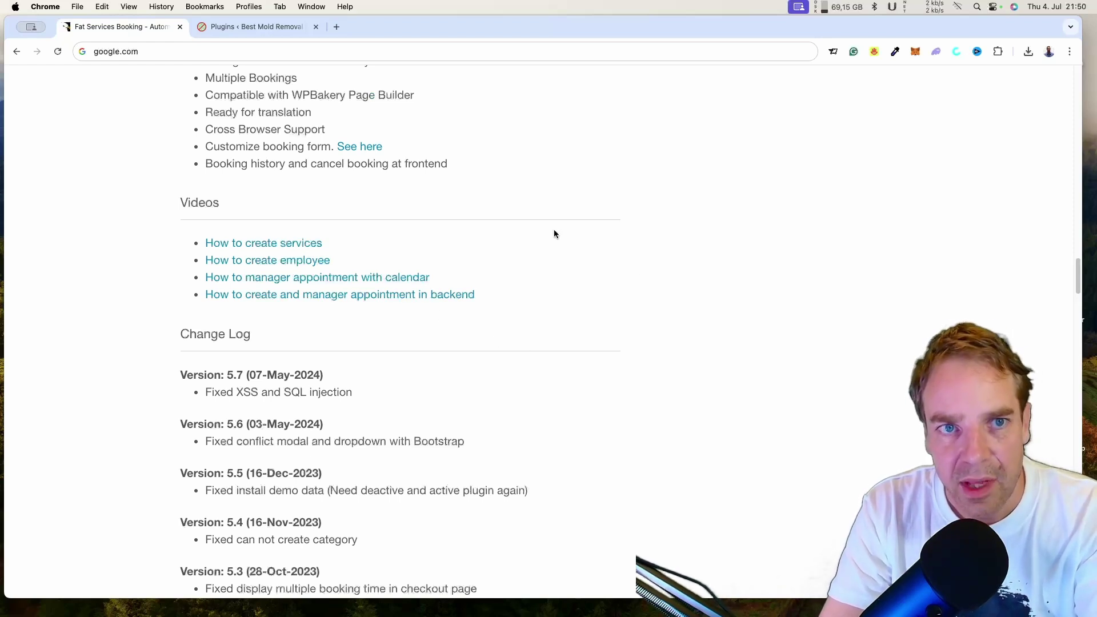
Install the fat-services-booking.zip plugin on the WordPress site by uploading it, and activate it
left_click(272, 29)
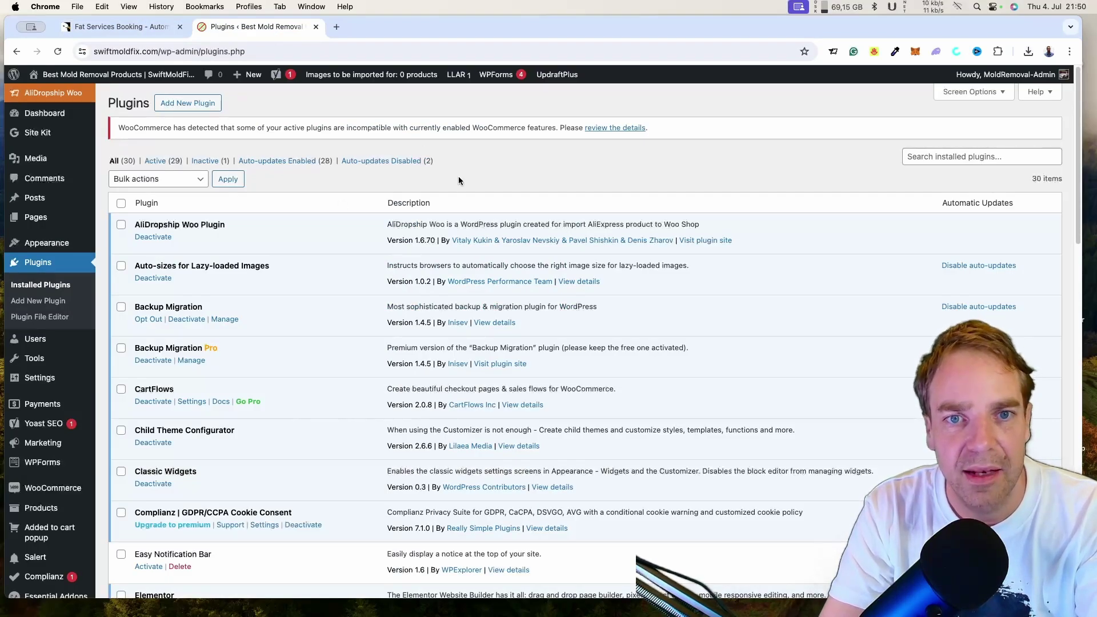
left_click(205, 106)
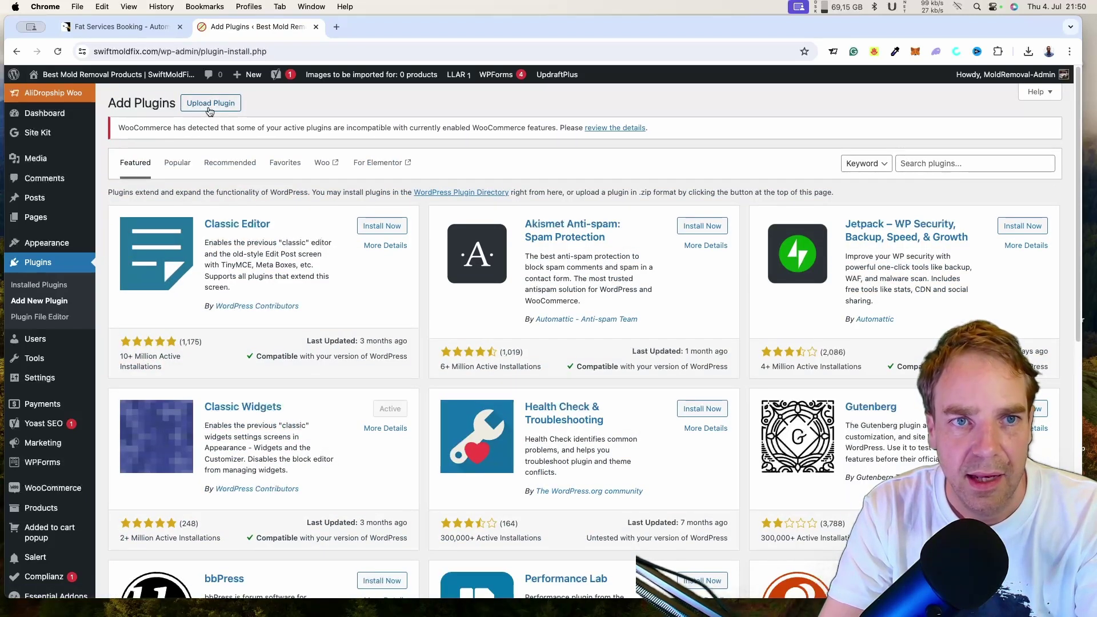
left_click(210, 105)
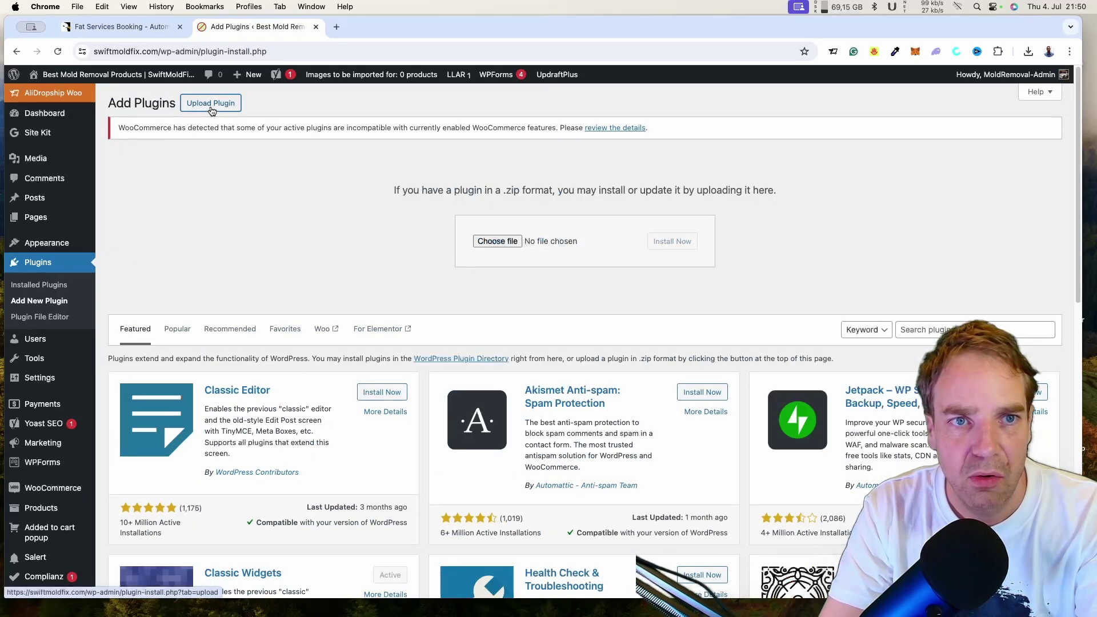
left_click(497, 241)
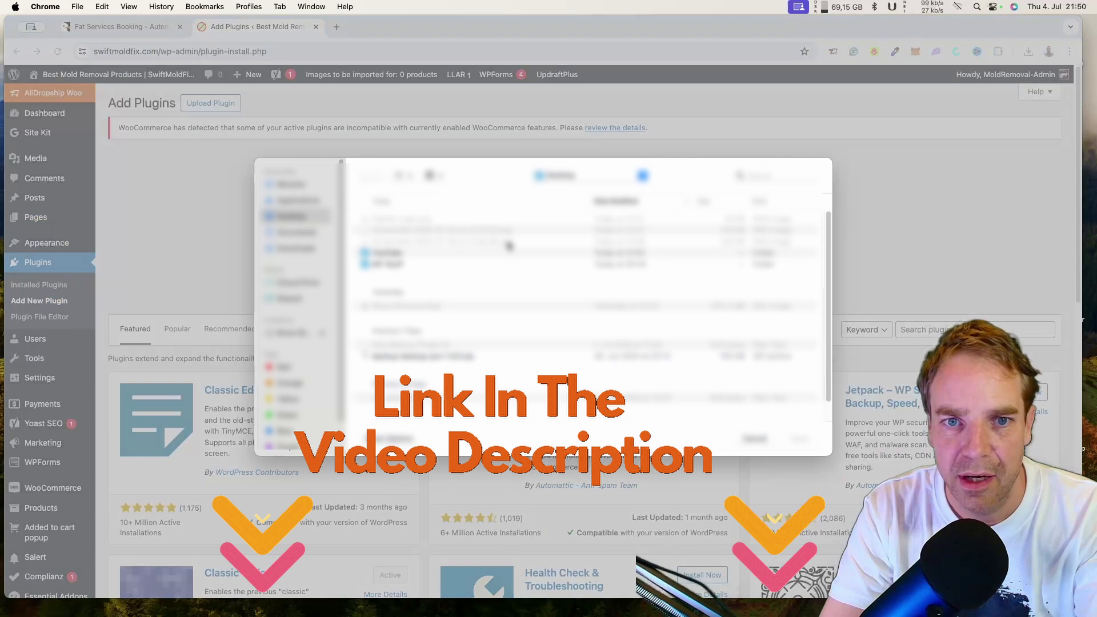
double_click(394, 255)
left_click(675, 247)
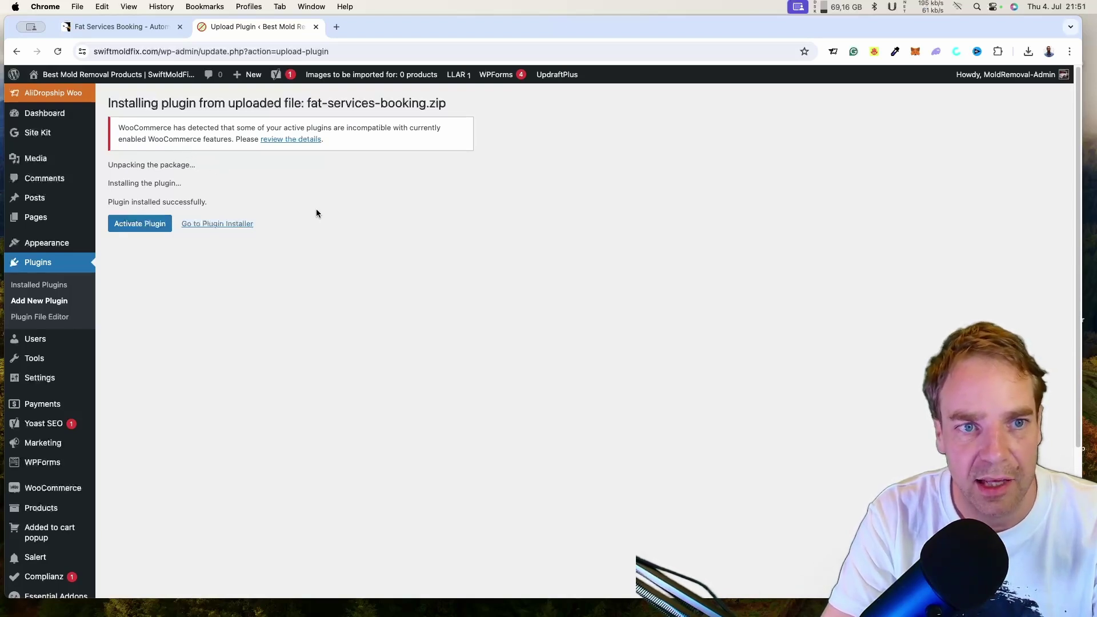
left_click(138, 228)
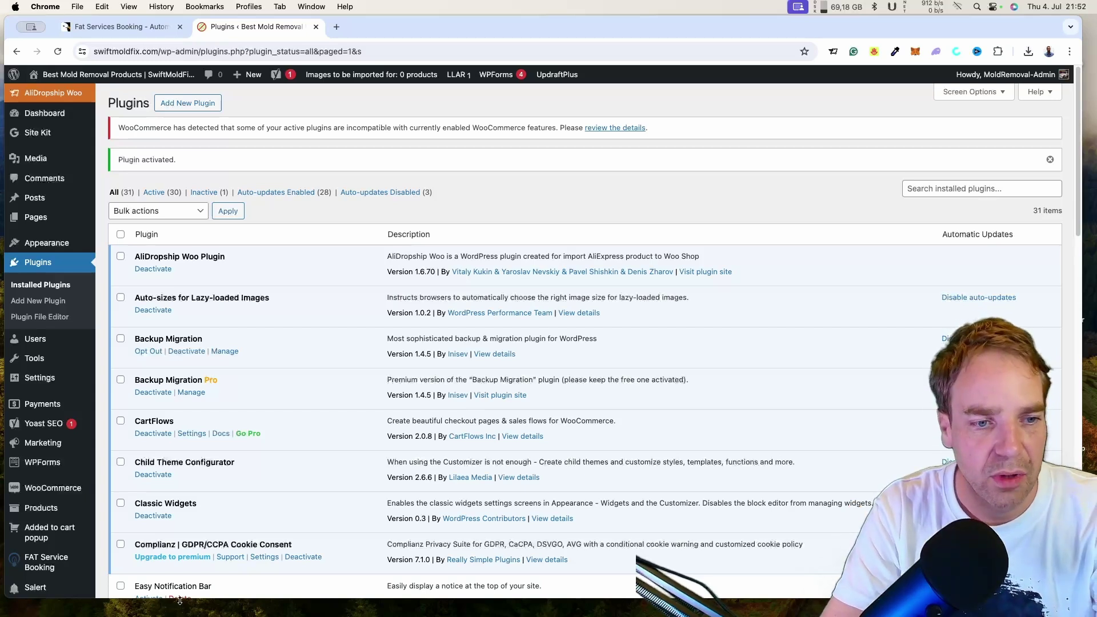
Open the FAT Service Booking Insight page and examine its revenue chart, booking summary and employee and services charts
mouse_move(51, 568)
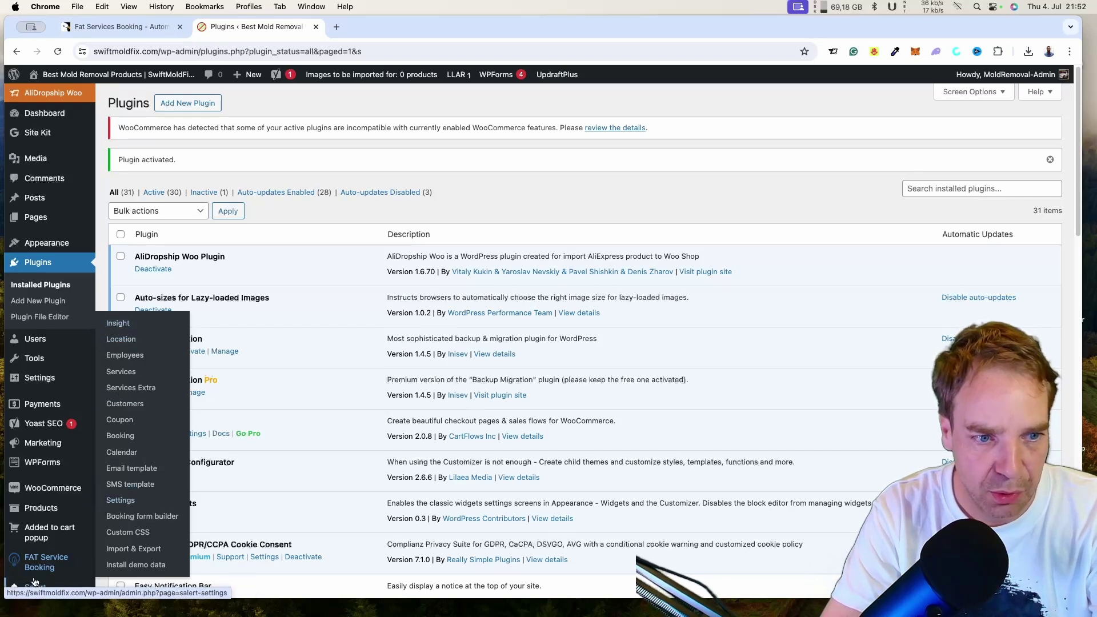
left_click(126, 325)
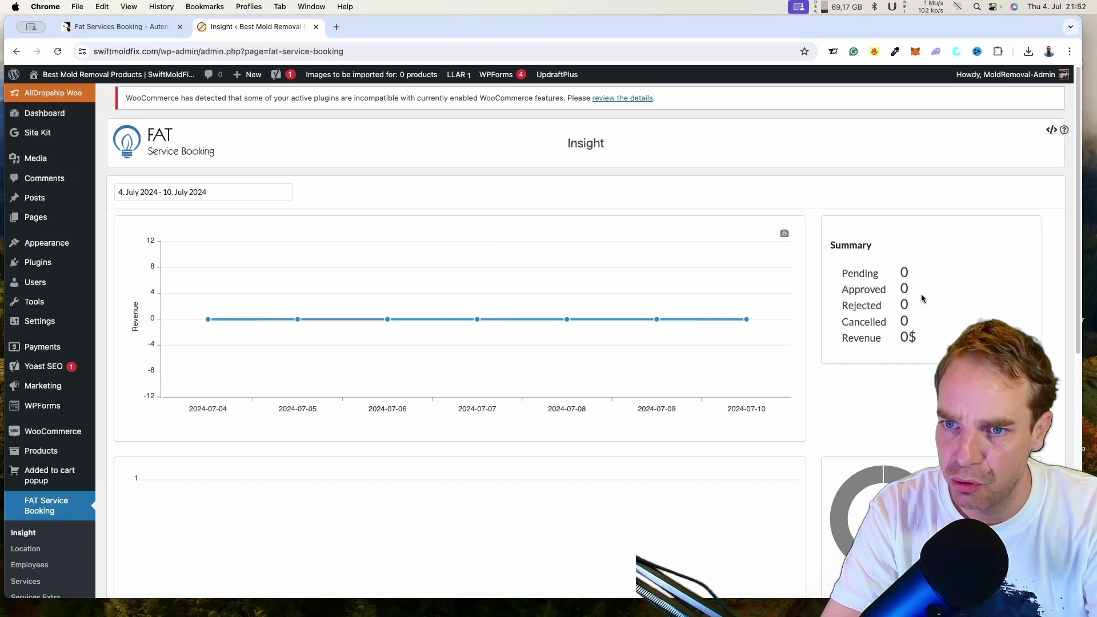
scroll(834, 385, "down", 3)
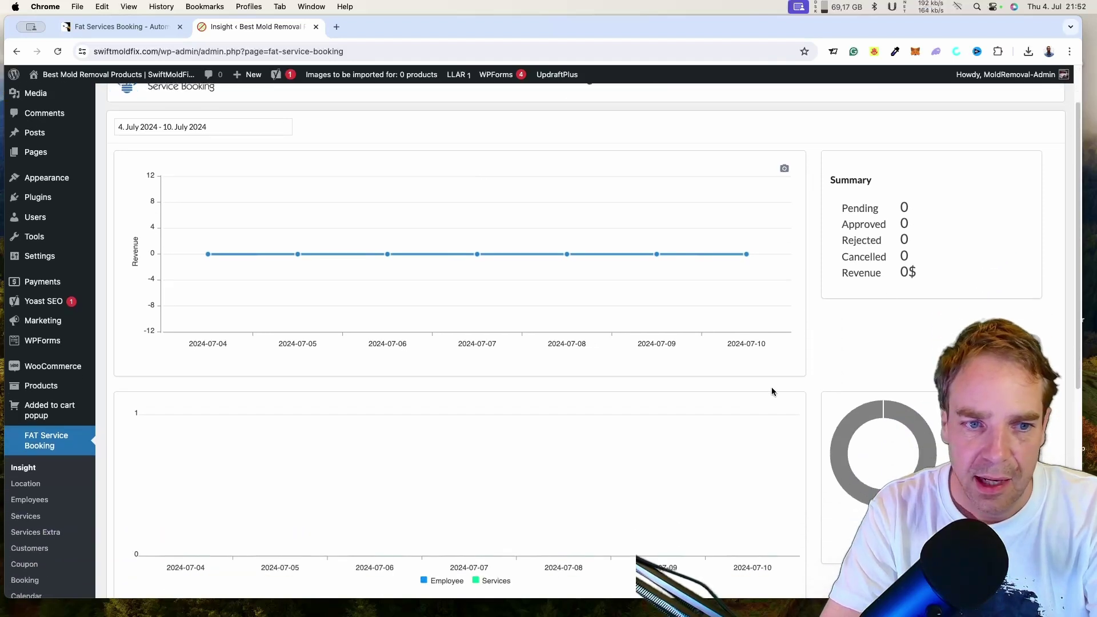
scroll(464, 376, "up", 3)
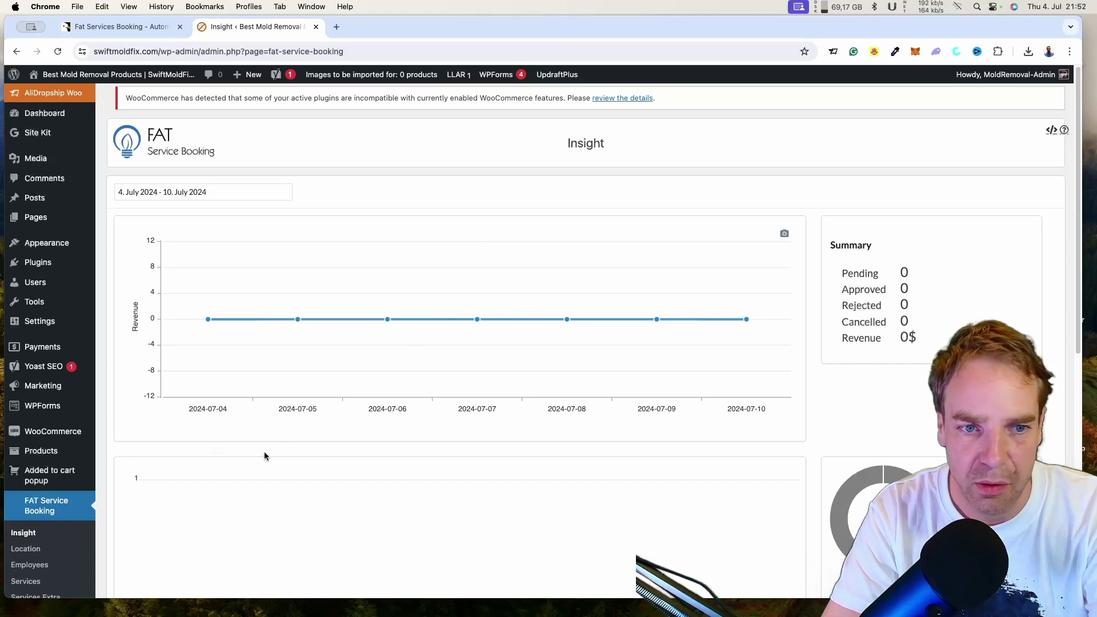
View the booking plugin's Locations page and open its General Settings
left_click(29, 550)
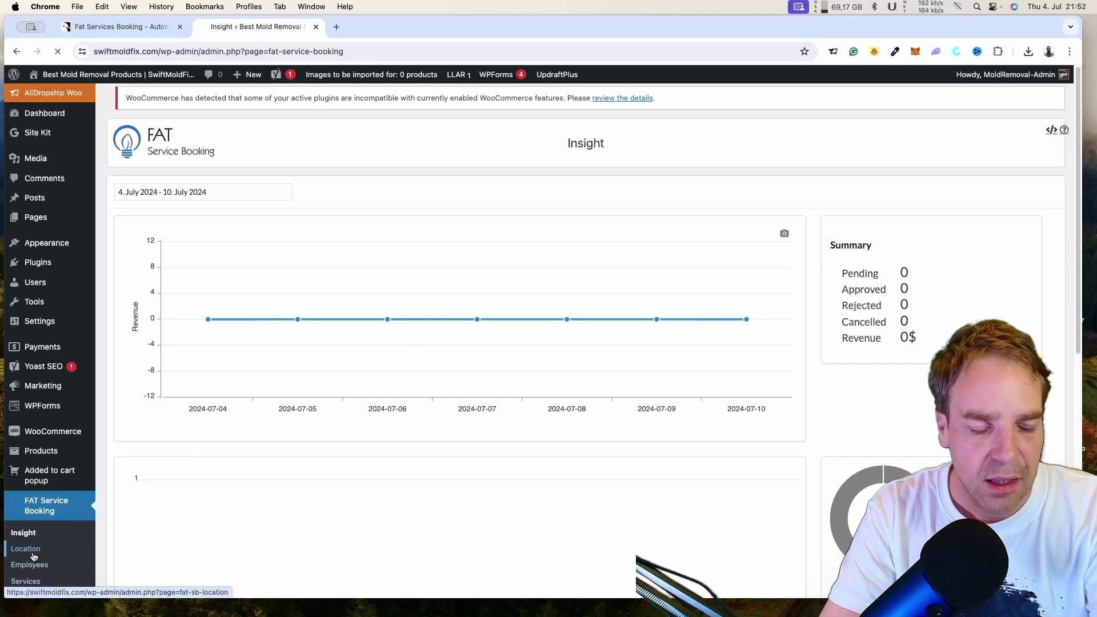
scroll(40, 532, "down", 3)
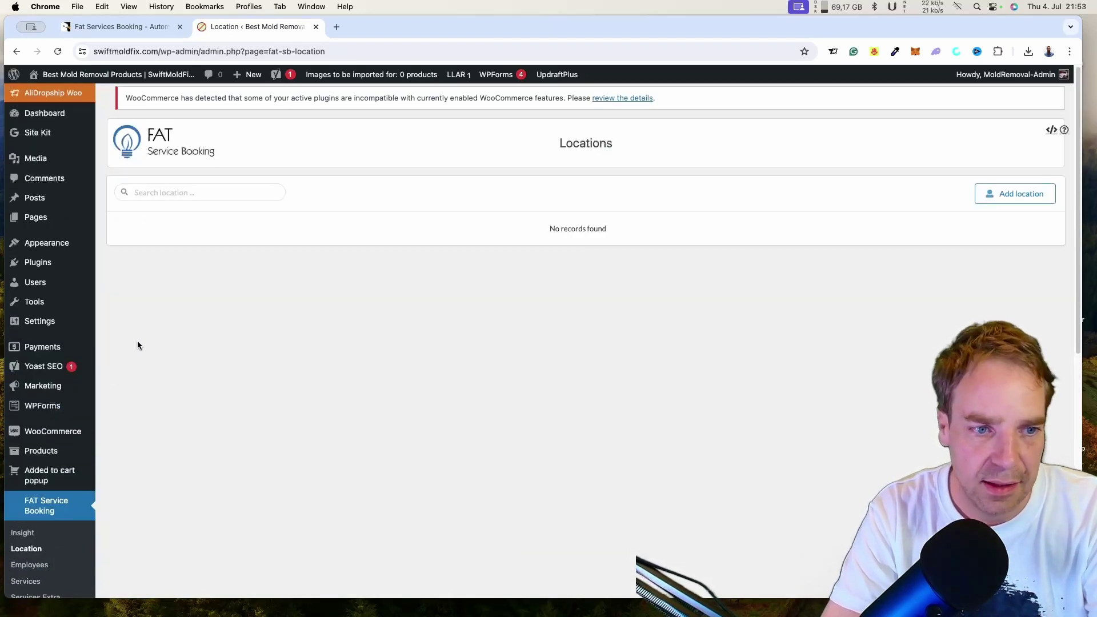
scroll(135, 344, "down", 3)
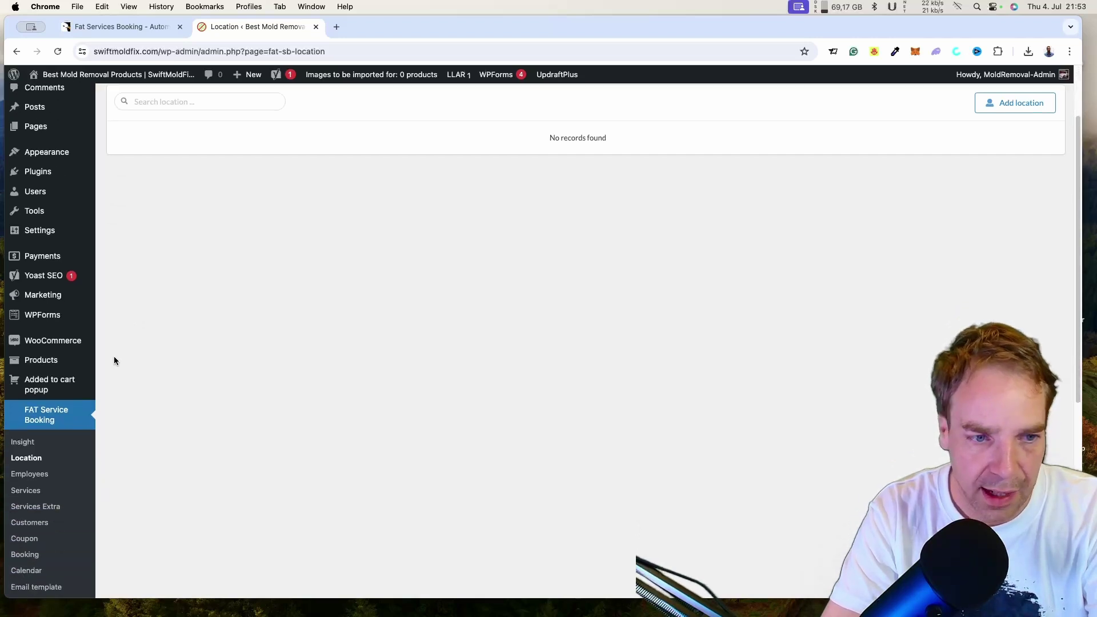
scroll(118, 359, "down", 3)
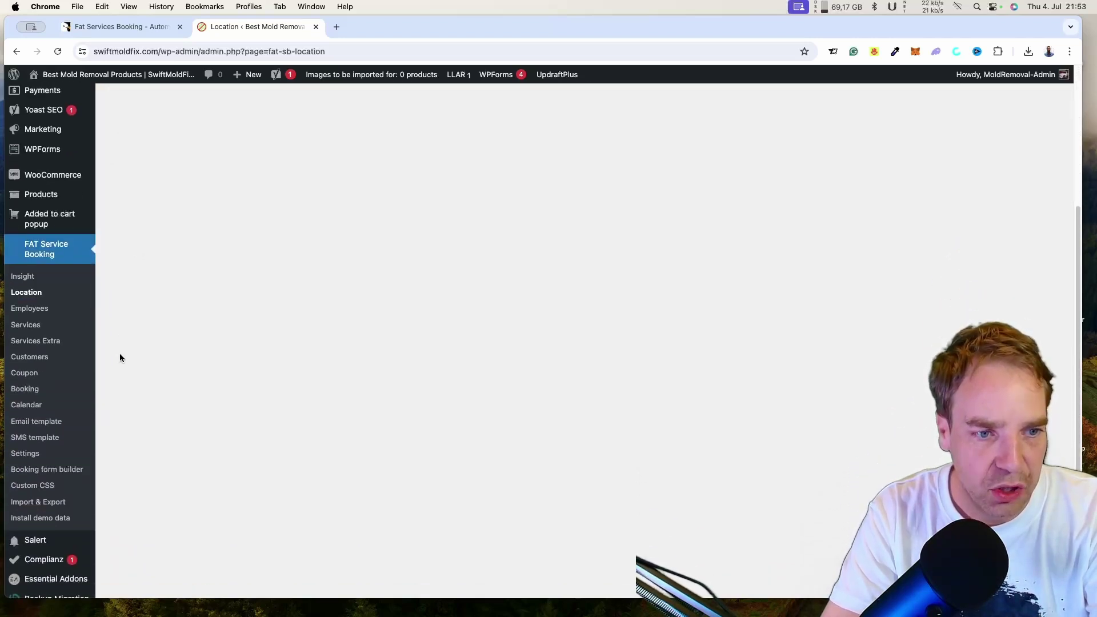
left_click(27, 456)
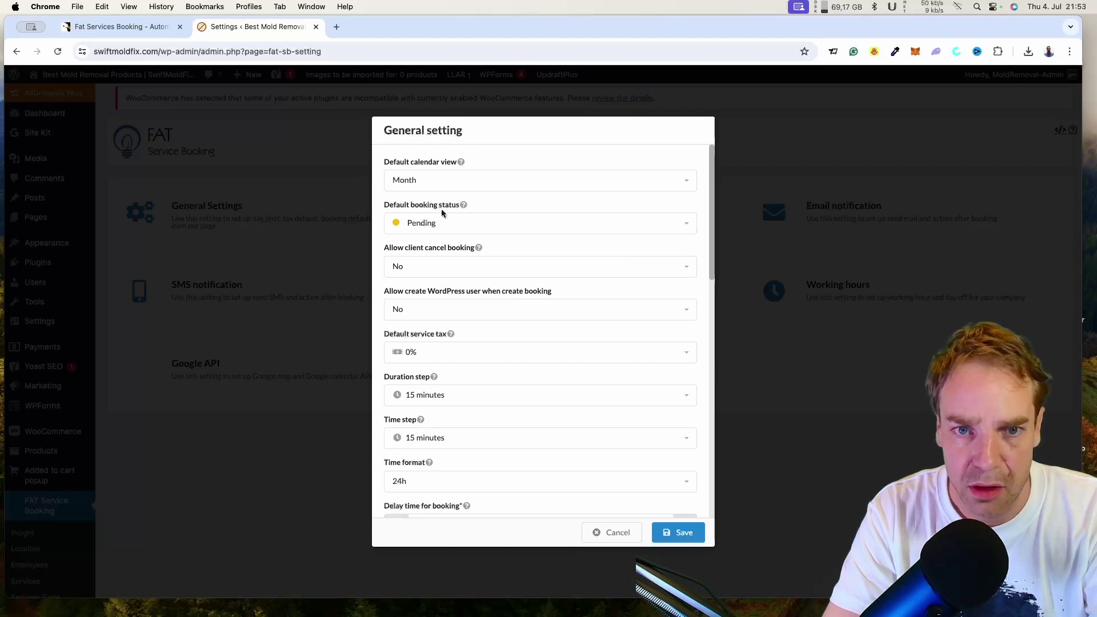
Check the available options for the default booking status without changing the selection
left_click(463, 228)
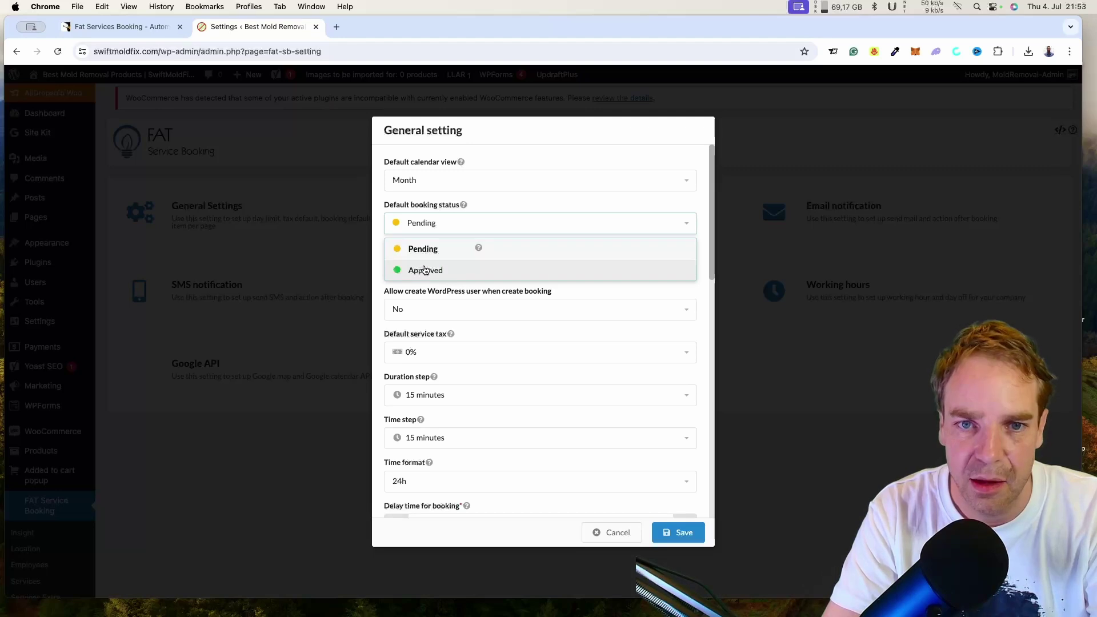
left_click(375, 261)
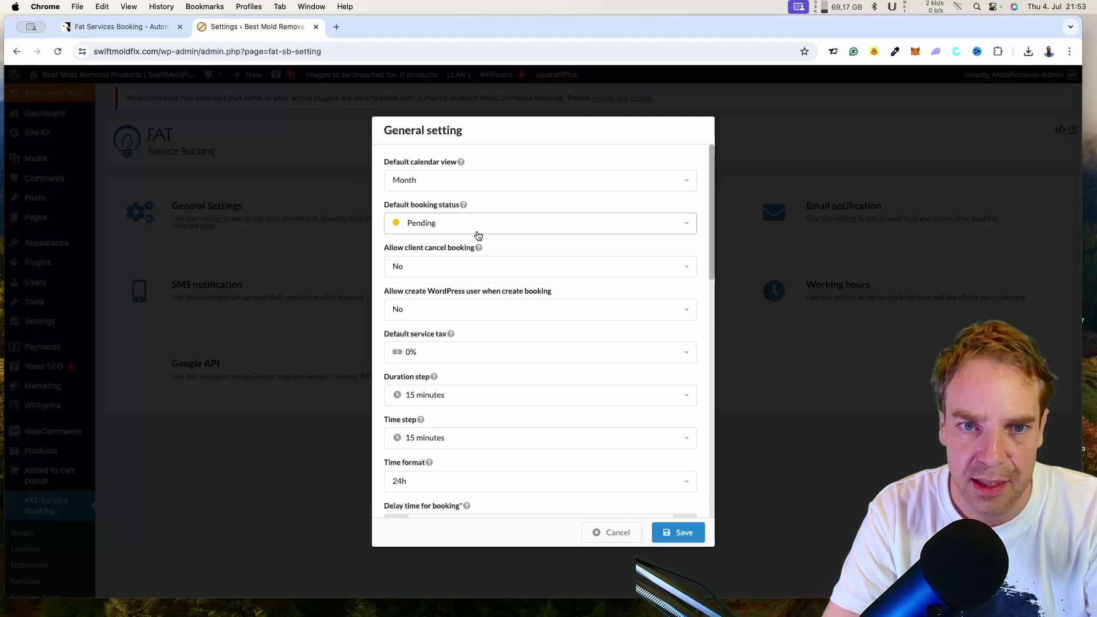
left_click(442, 225)
left_click(378, 239)
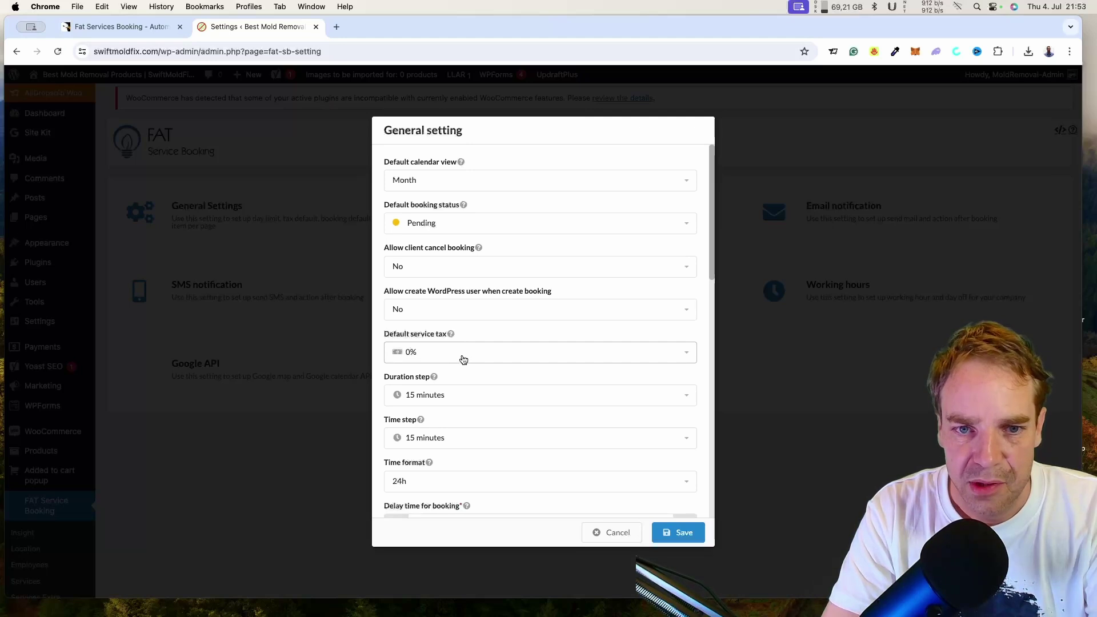
Check the available intervals for the duration step without changing the selection
scroll(455, 382, "down", 3)
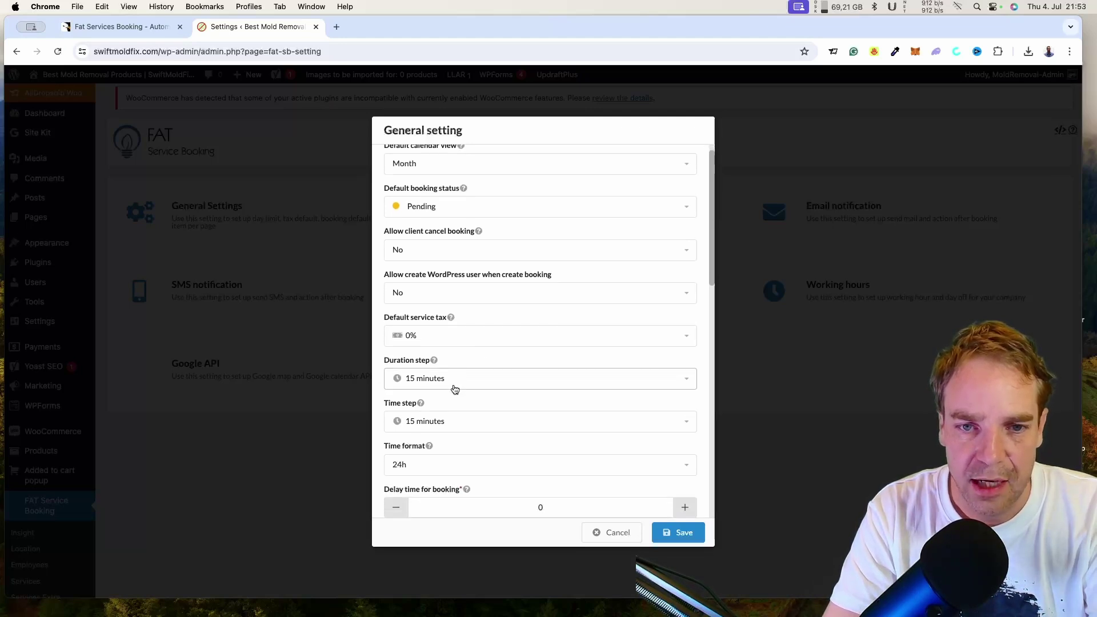
left_click(461, 343)
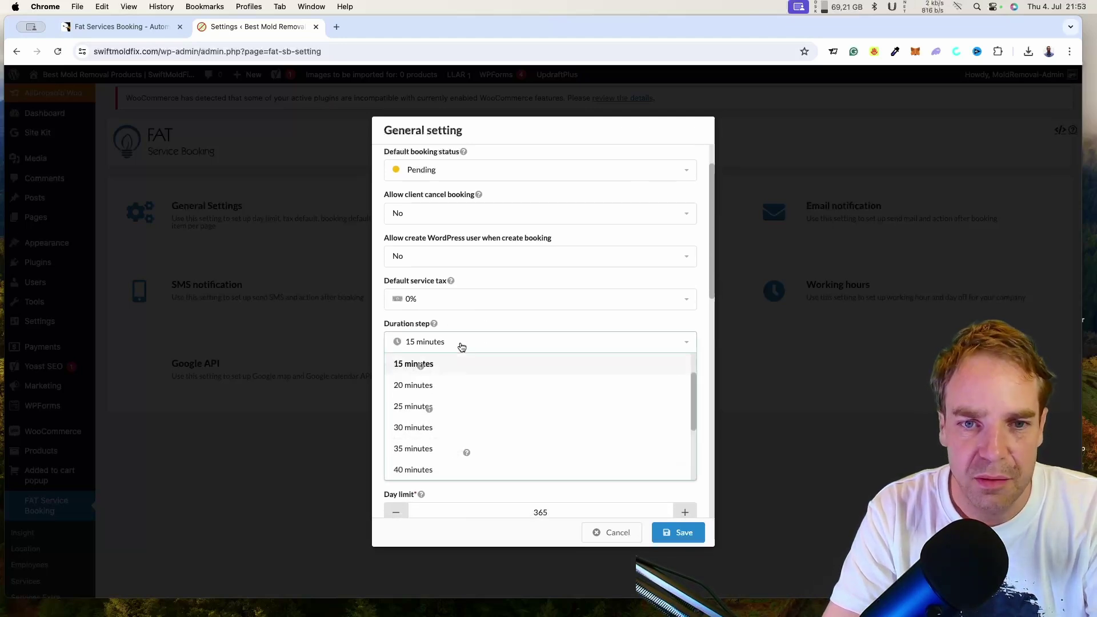
scroll(451, 428, "down", 5)
scroll(442, 405, "up", 5)
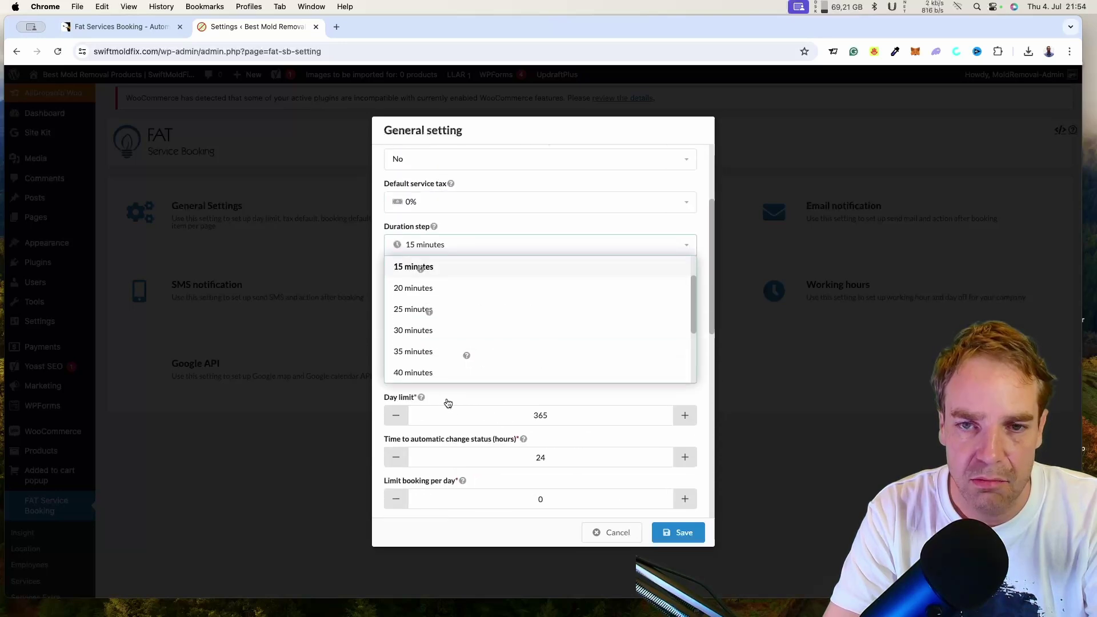
left_click(377, 341)
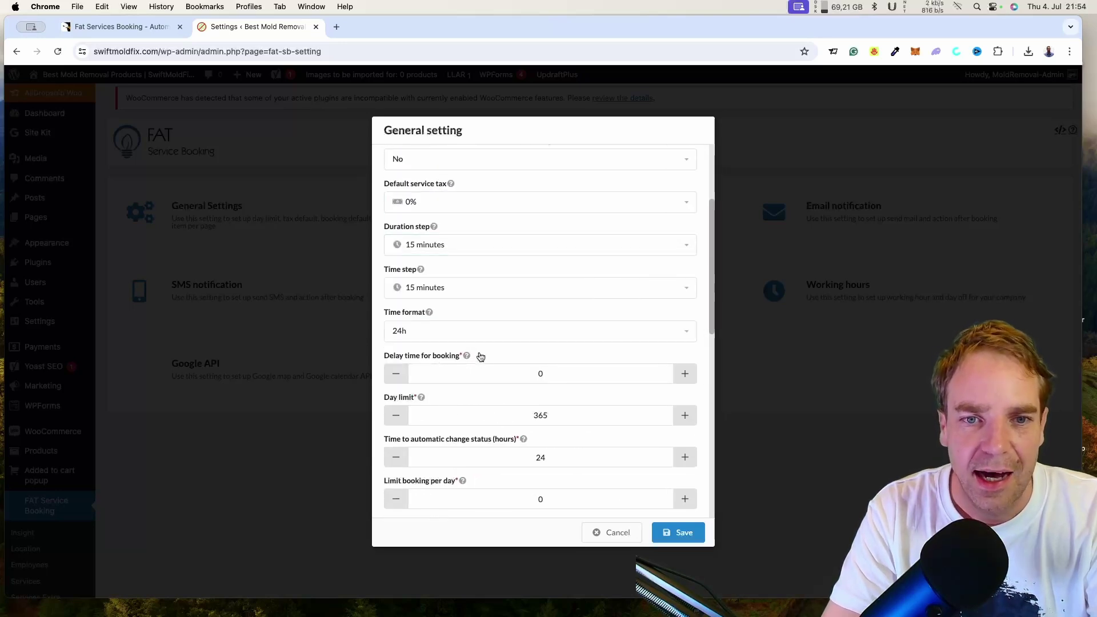
Check the available time format options without changing the selection
left_click(448, 340)
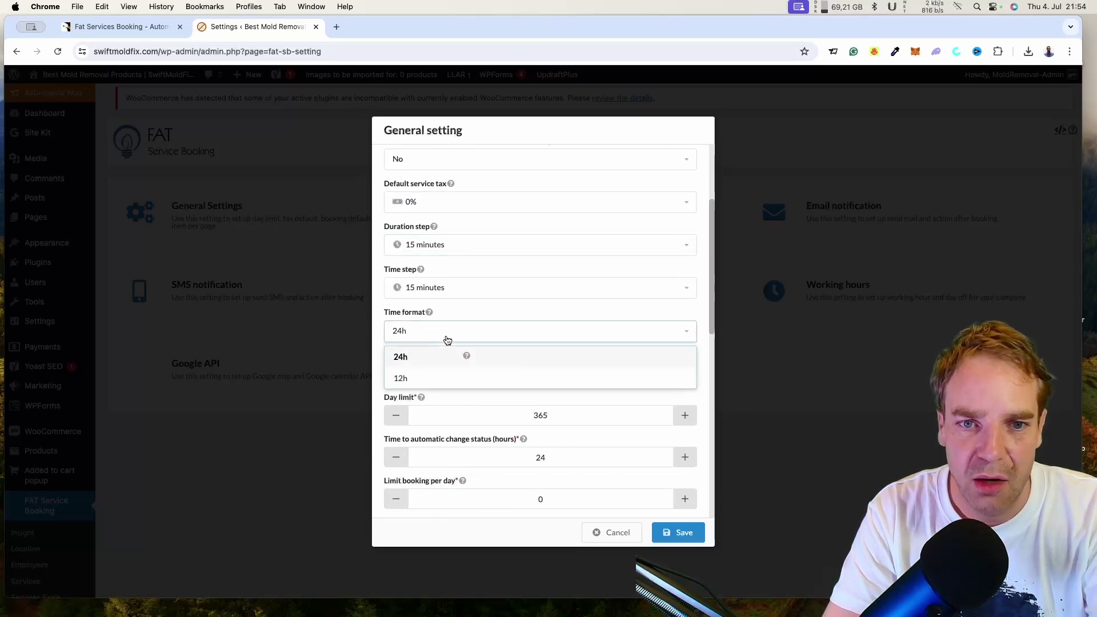
left_click(381, 340)
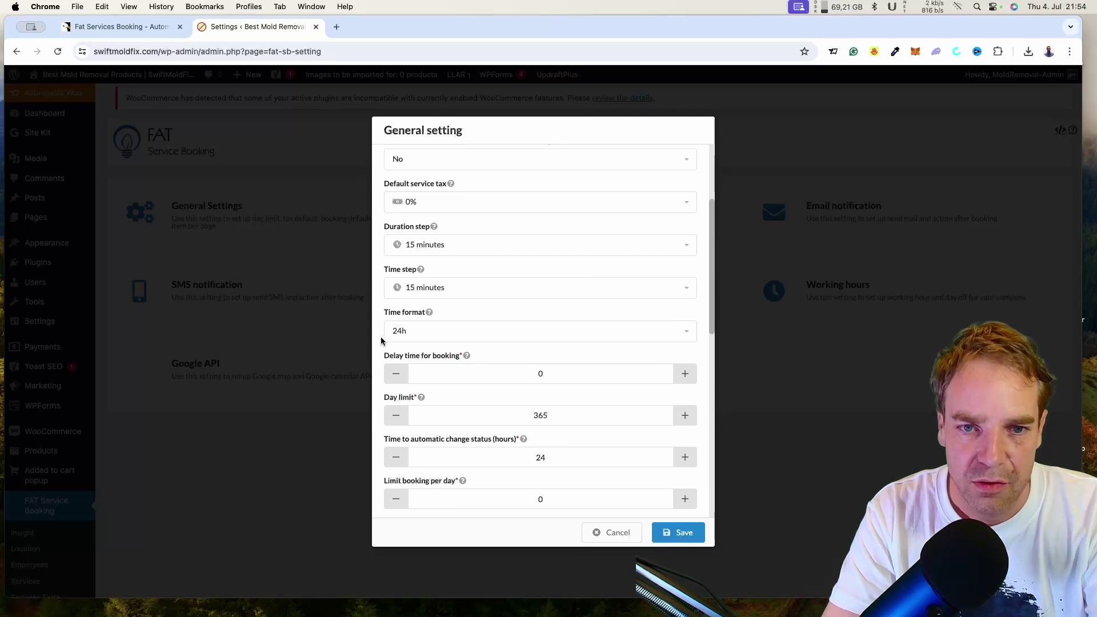
left_click(466, 339)
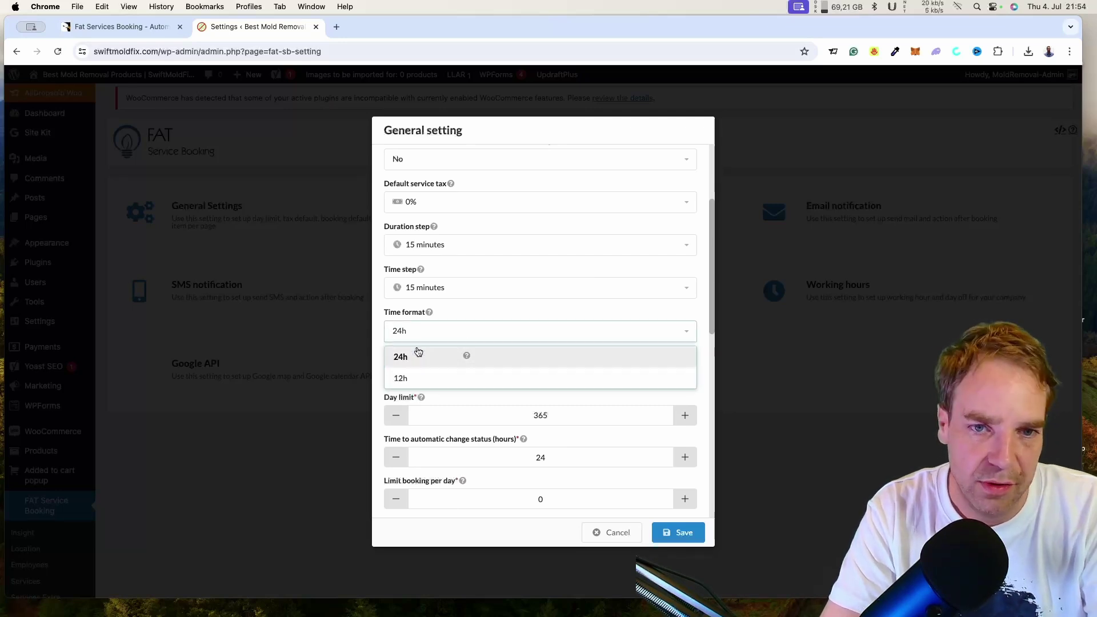
left_click(376, 356)
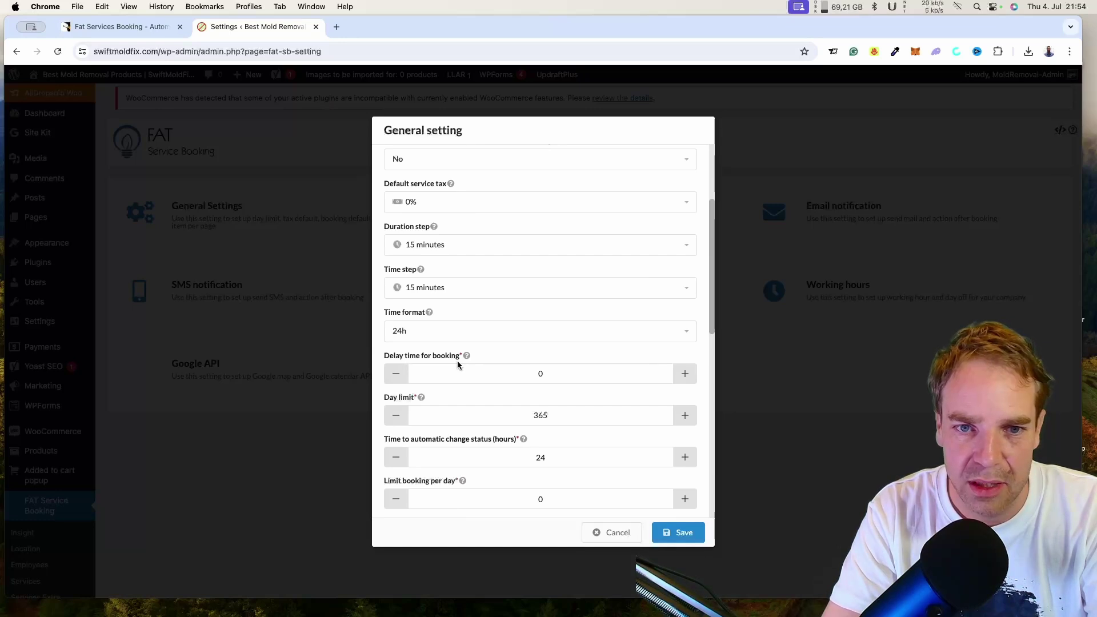
Review the remaining General Settings, including the default phone country code options and the price label help, and close without saving
scroll(377, 368, "down", 1)
scroll(378, 369, "down", 10)
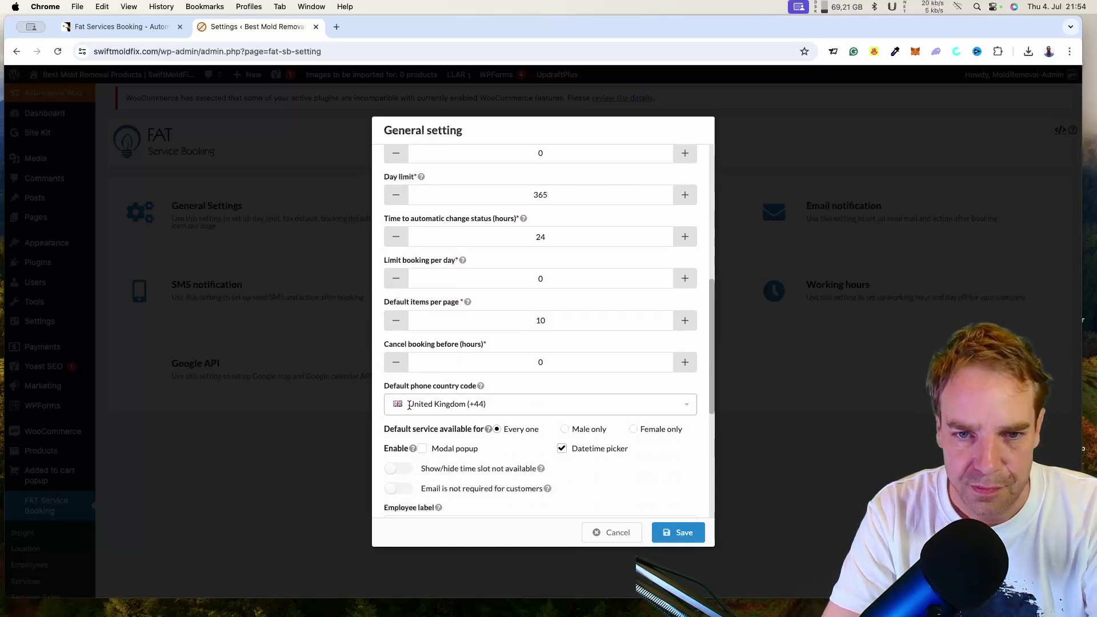
left_click(534, 404)
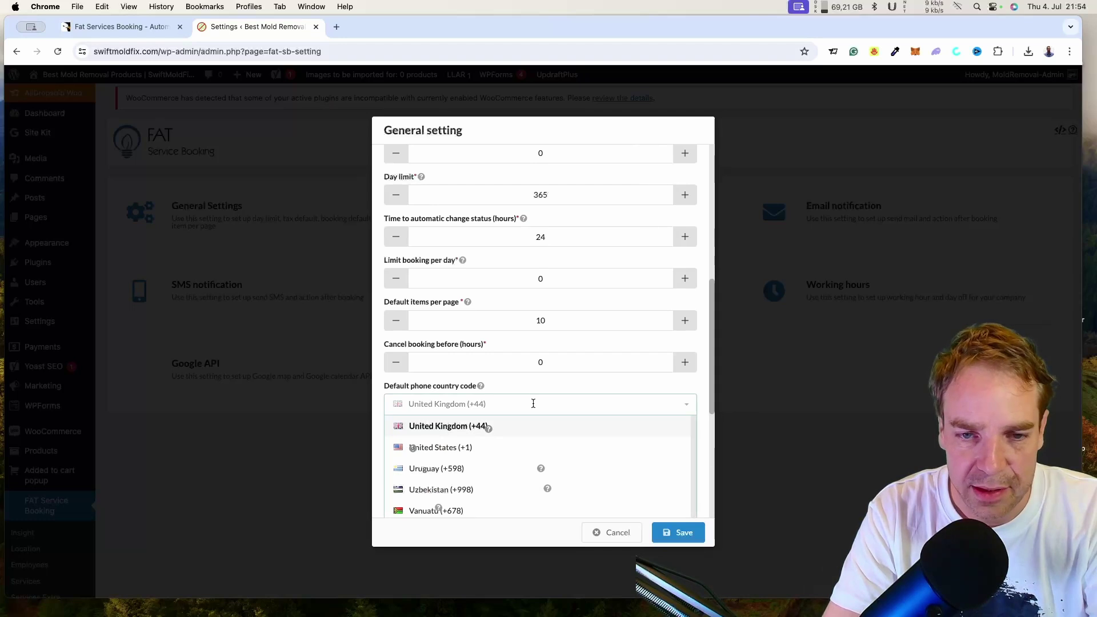
left_click(378, 383)
scroll(388, 380, "down", 2)
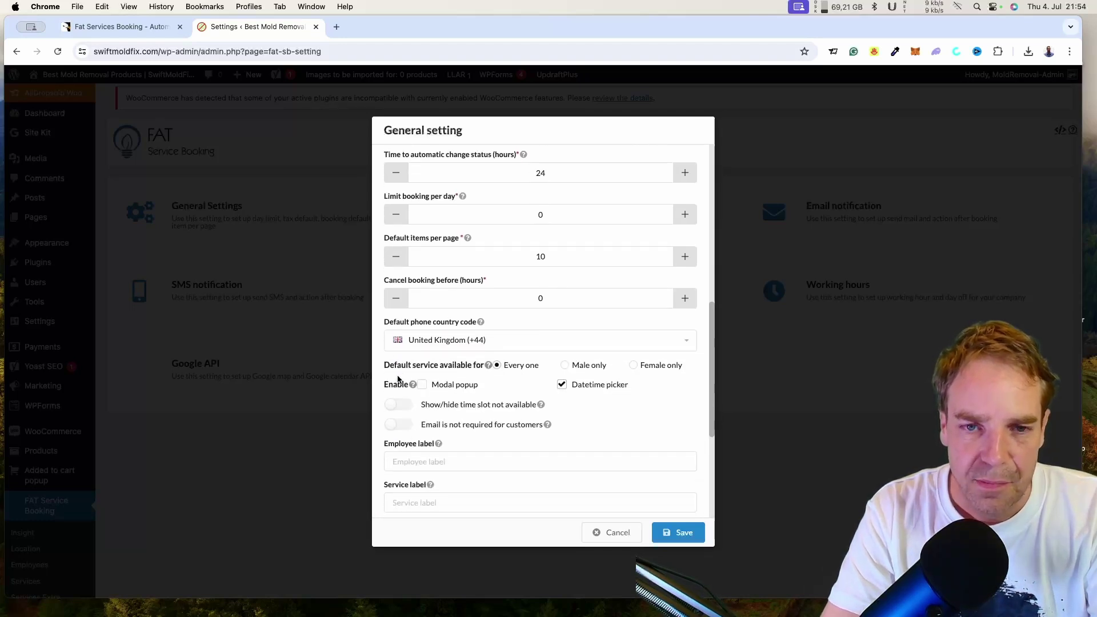
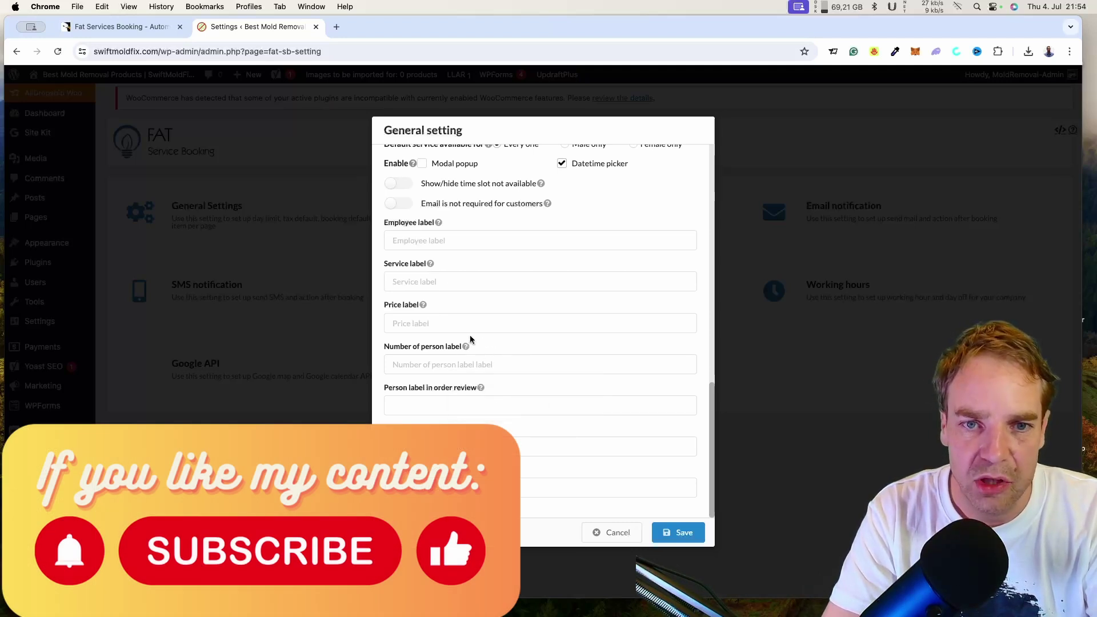
mouse_move(424, 307)
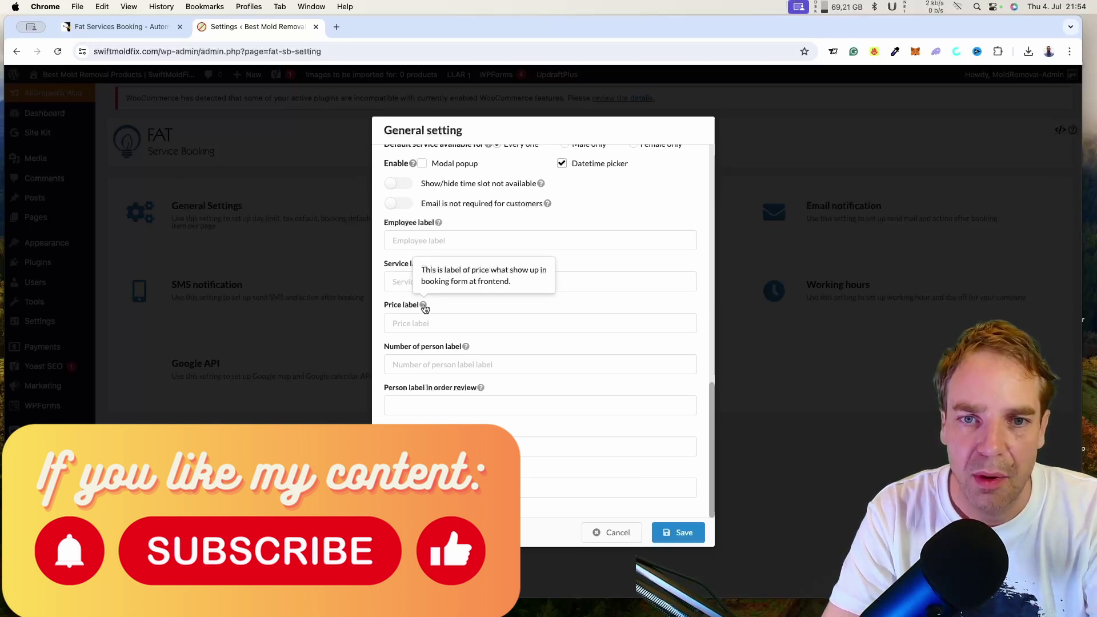
left_click(613, 532)
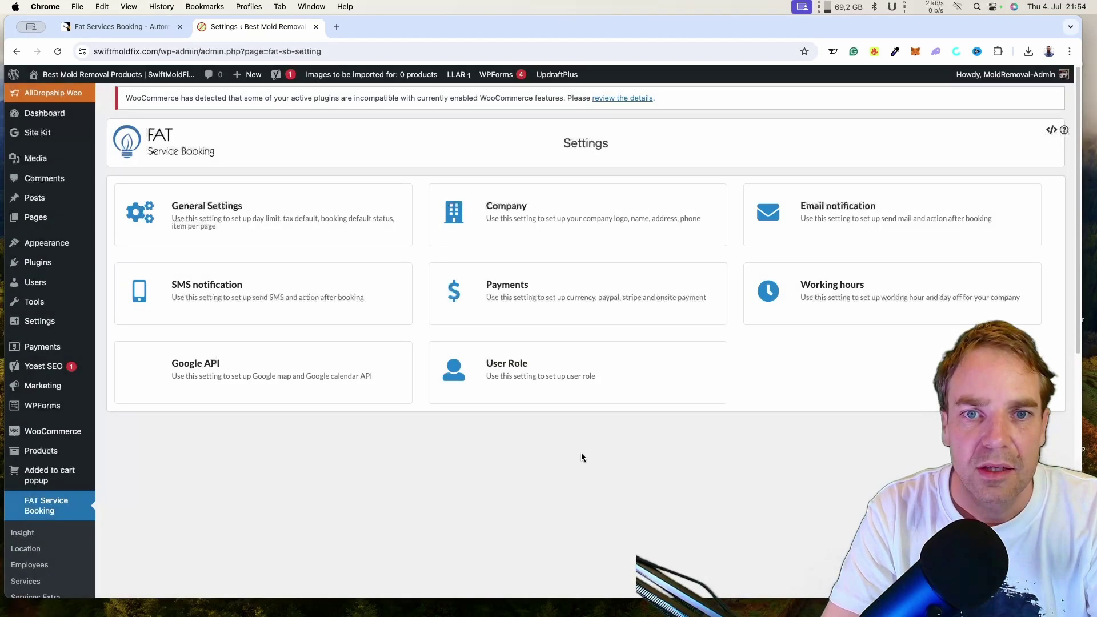
Review the Company settings and the Email notification settings with their mailer options, closing both without saving
left_click(537, 230)
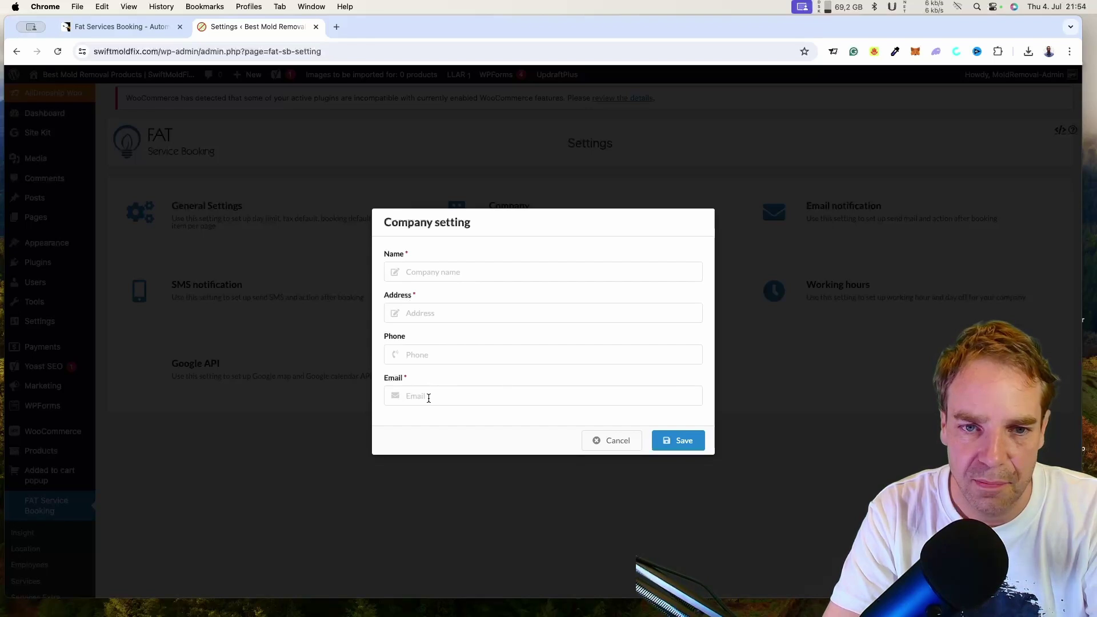
left_click(607, 440)
left_click(836, 237)
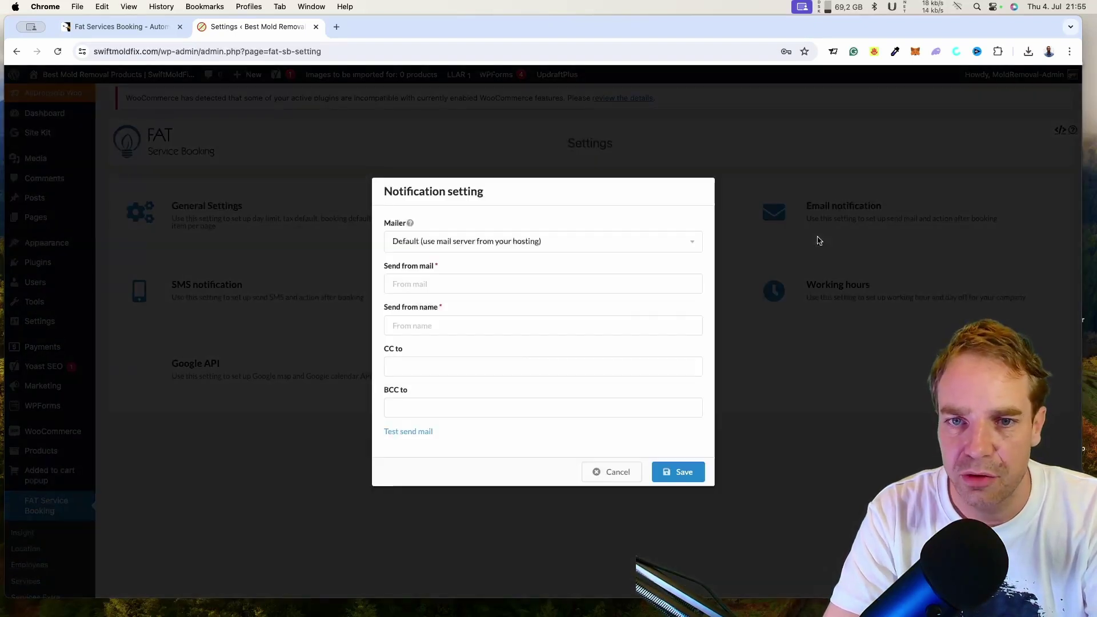
left_click(692, 247)
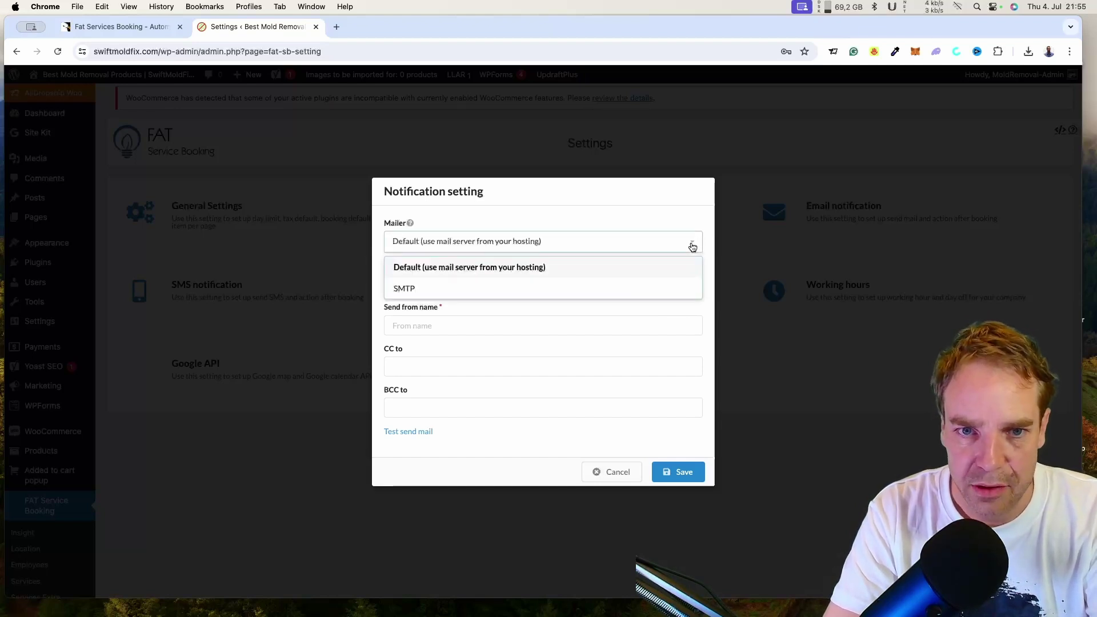
left_click(549, 216)
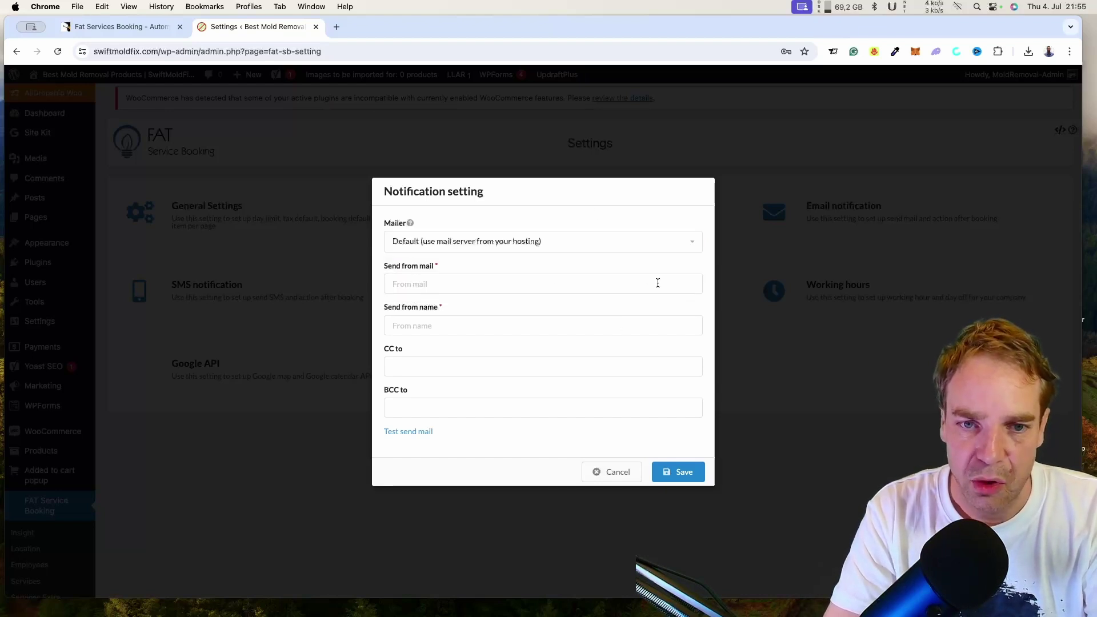
left_click(612, 472)
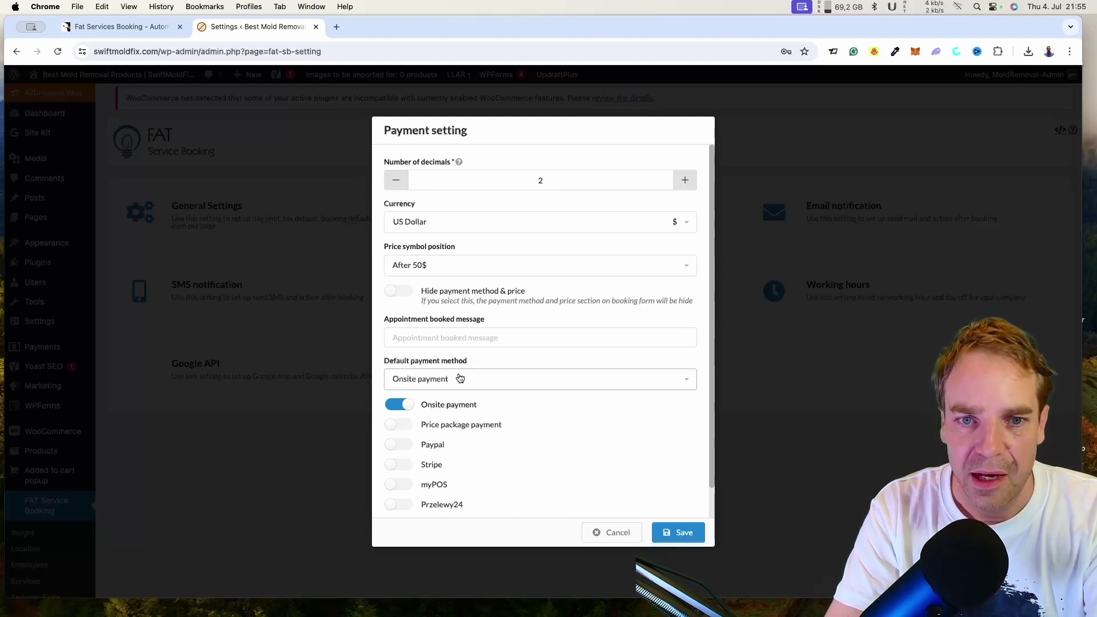
In the payment settings, temporarily enable Paypal to check its configuration fields and switch it off again
scroll(434, 382, "down", 2)
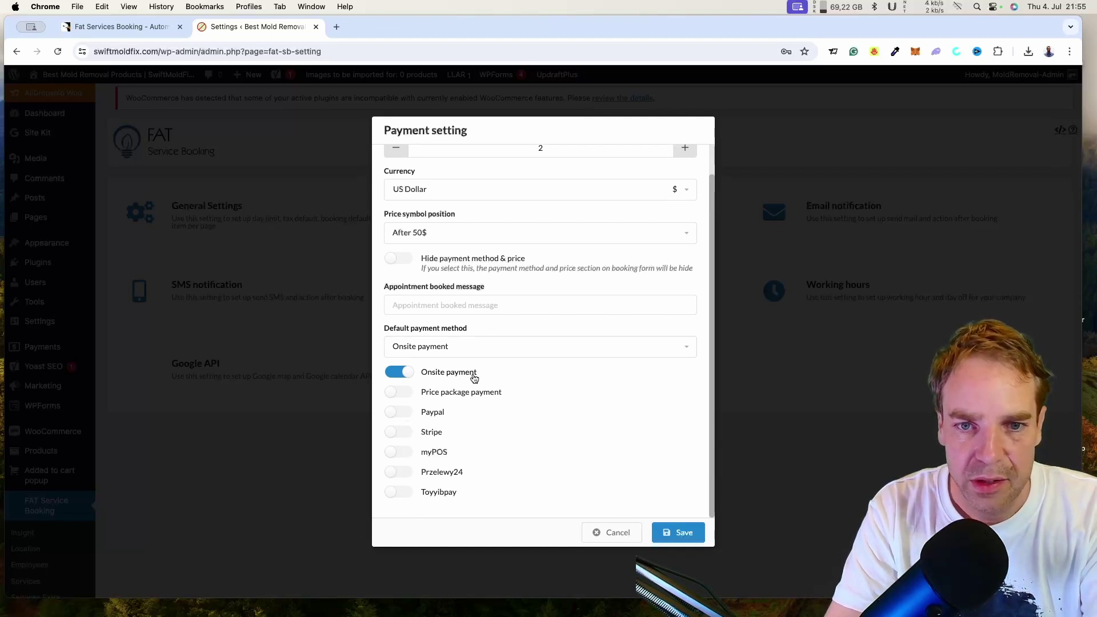
left_click(407, 416)
scroll(518, 416, "down", 4)
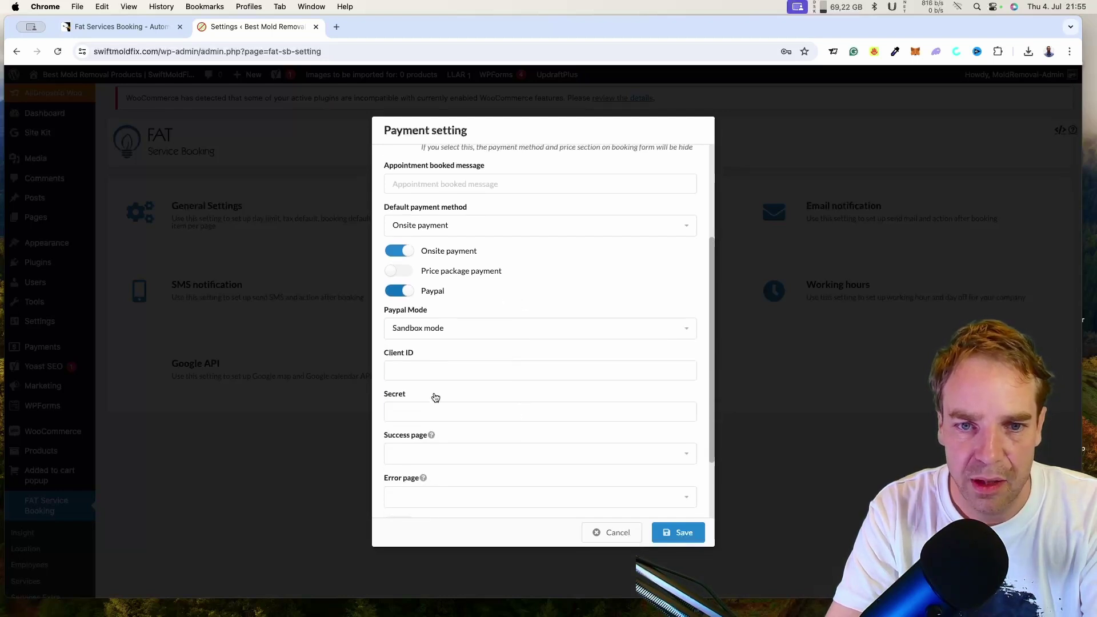
left_click(388, 293)
Temporarily enable Stripe to check its mode and key fields, switch it off again and close the payment settings without saving
left_click(403, 432)
scroll(546, 420, "down", 4)
scroll(547, 421, "down", 2)
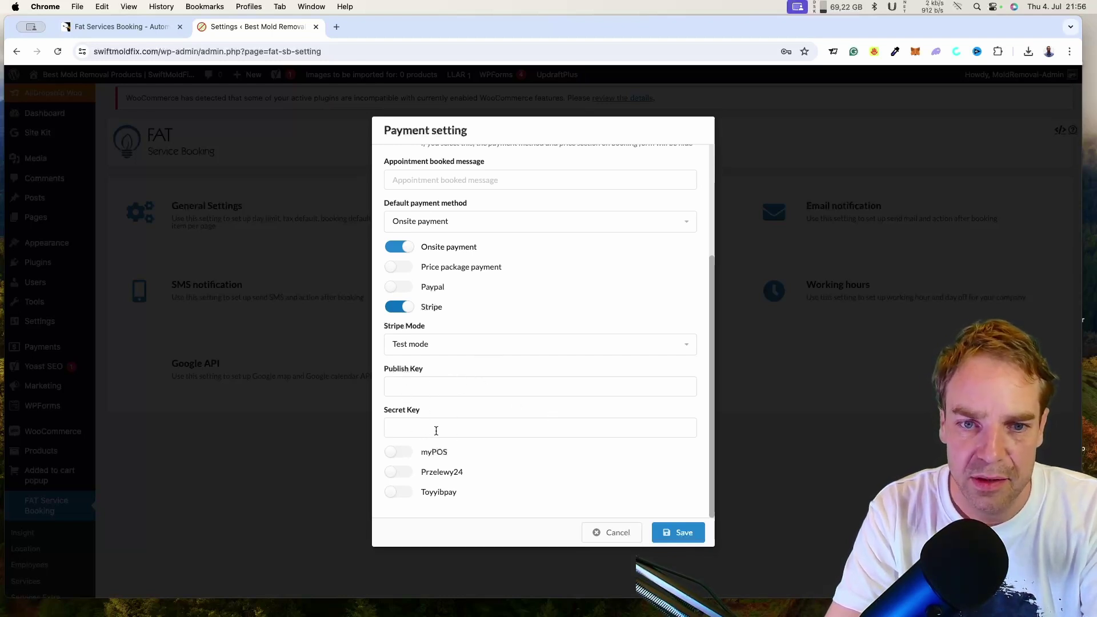
left_click(398, 306)
left_click(609, 531)
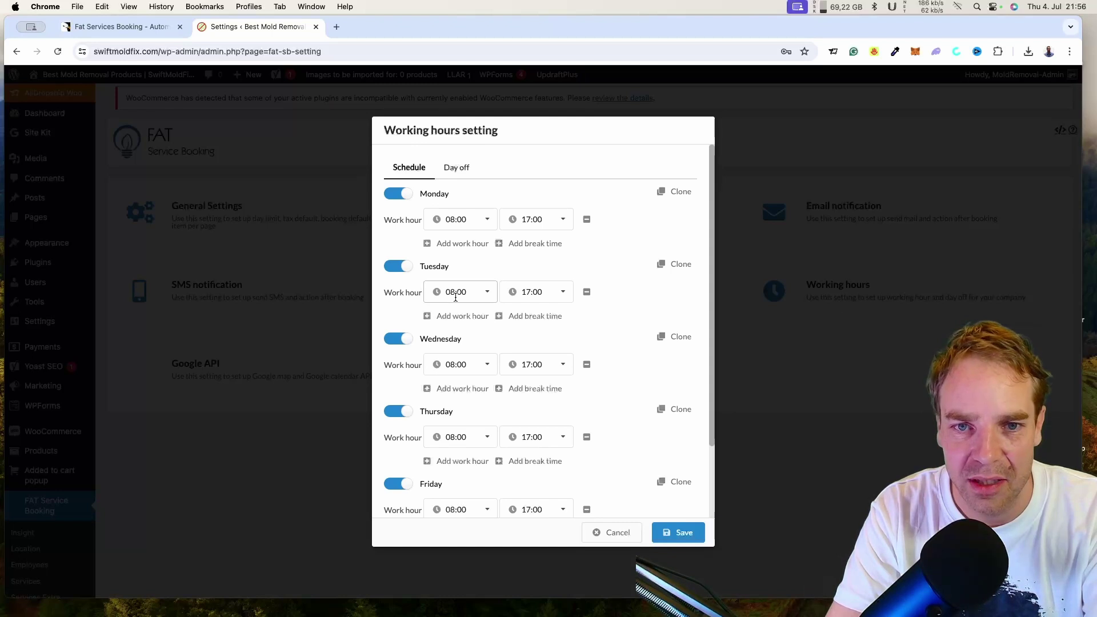
Try enabling Saturday in the working hours schedule and close the settings without saving
scroll(560, 369, "down", 3)
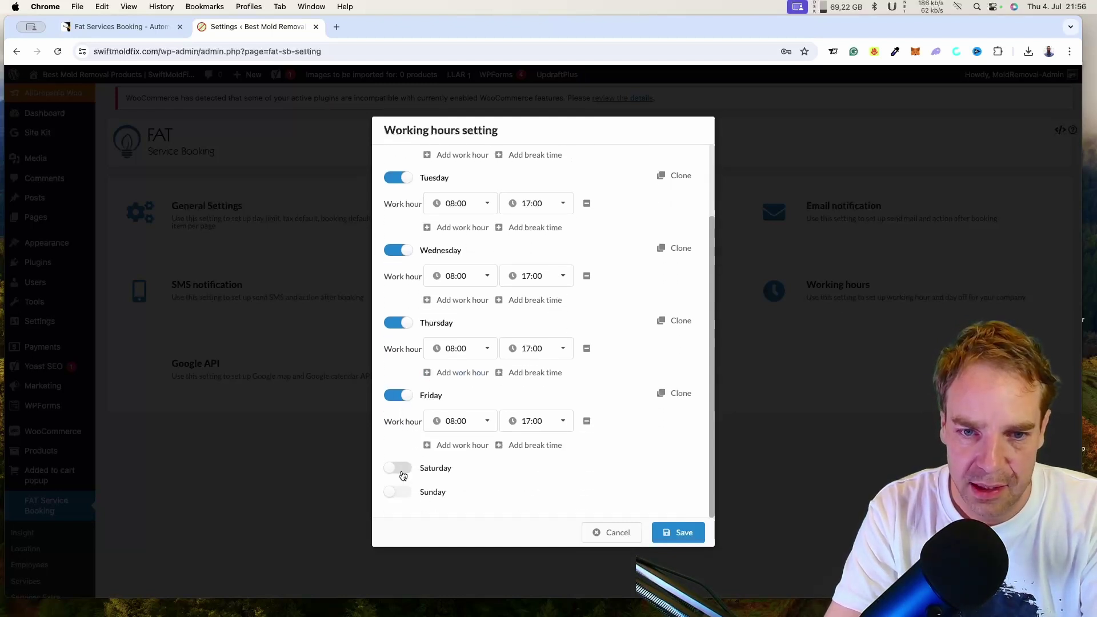
left_click(399, 468)
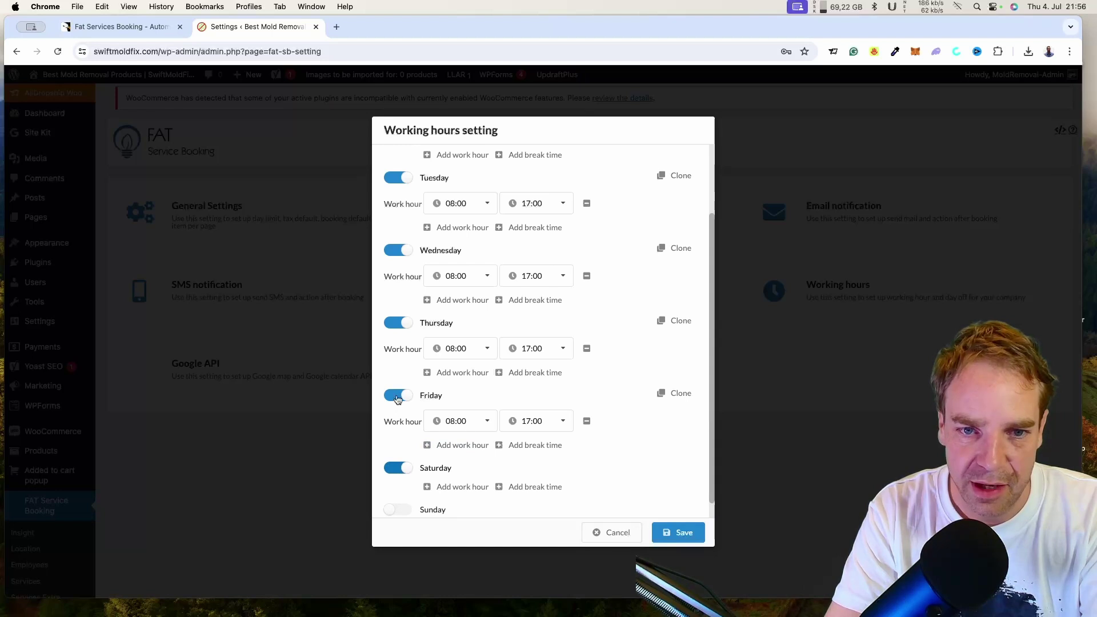
left_click(397, 395)
left_click(407, 433)
scroll(512, 446, "down", 2)
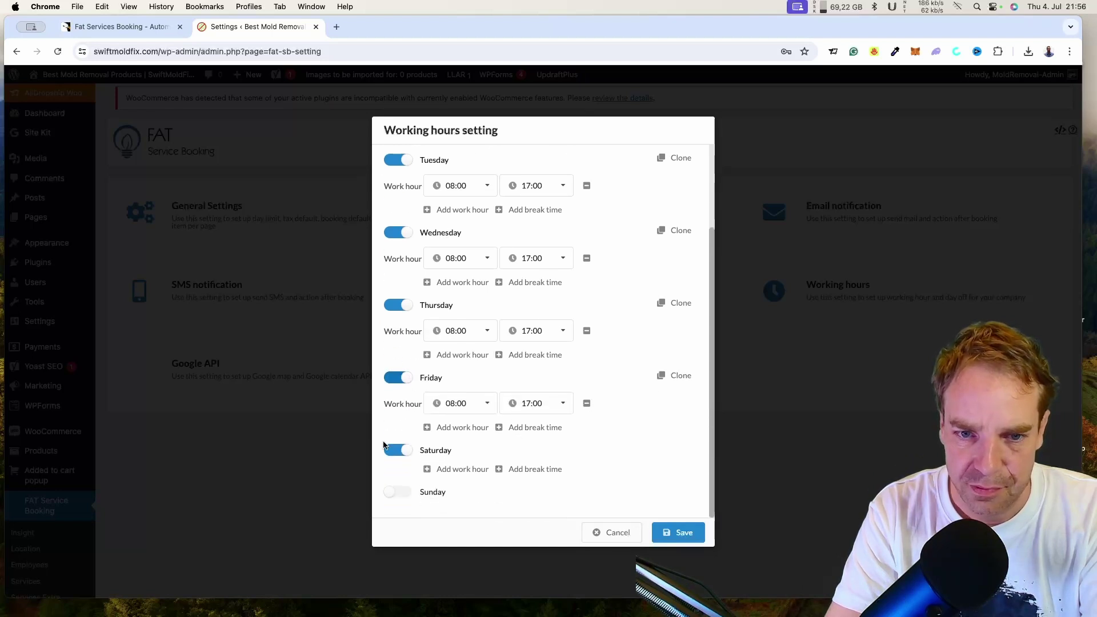
left_click(615, 534)
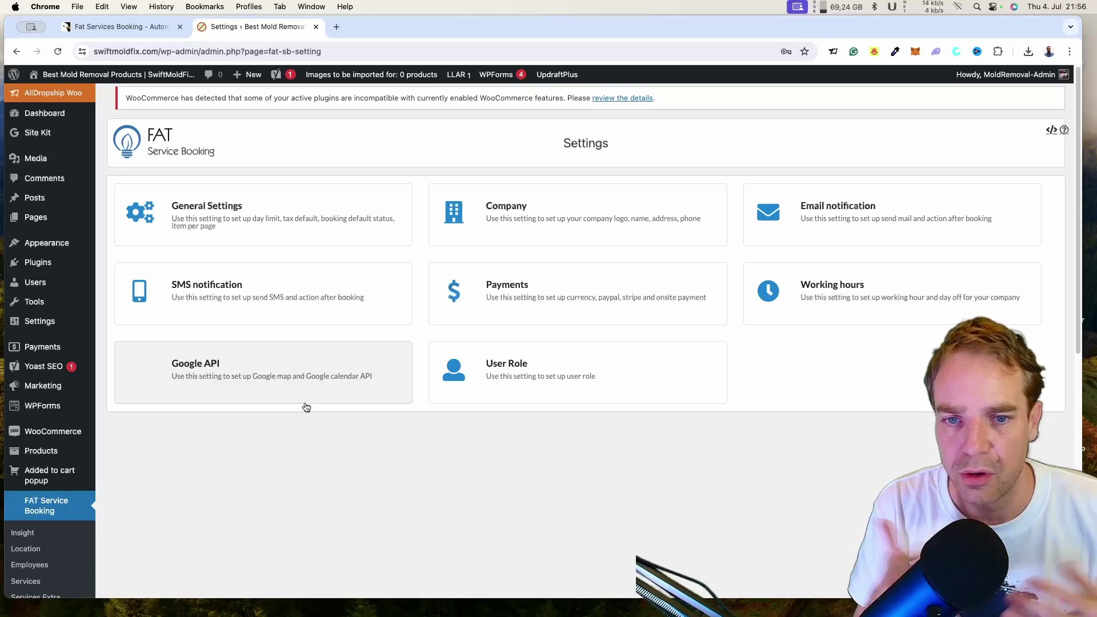
Review the User Role settings for limiting who can create appointments and close them without saving
left_click(506, 380)
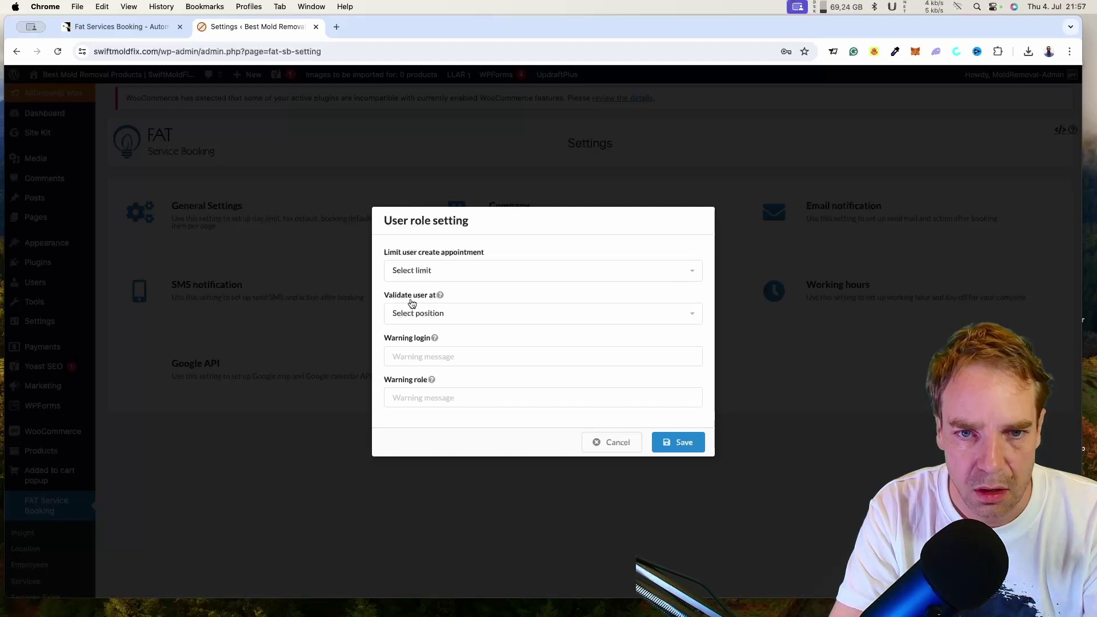
left_click(612, 443)
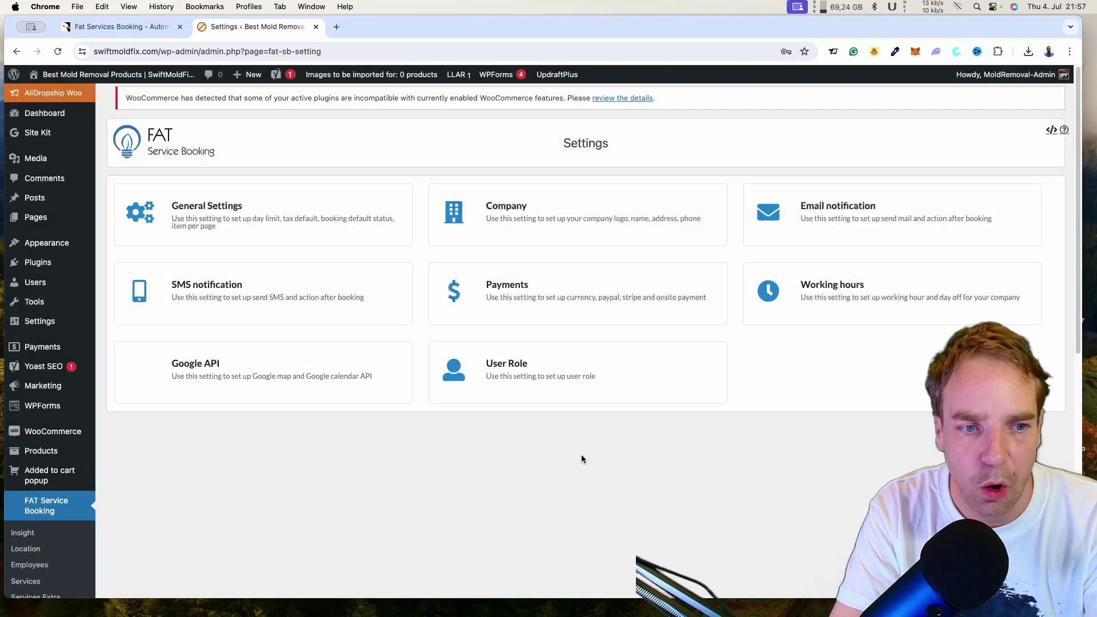
Go to the booking plugin's Coupon page, review the form for a new coupon and cancel it
scroll(402, 414, "down", 5)
scroll(401, 412, "down", 2)
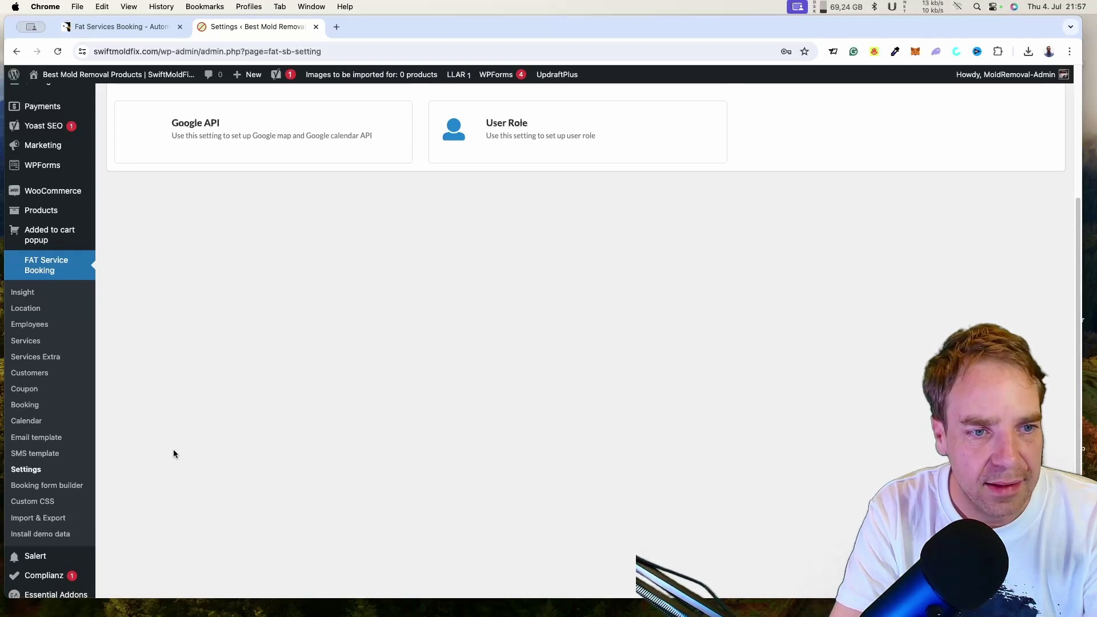
left_click(31, 393)
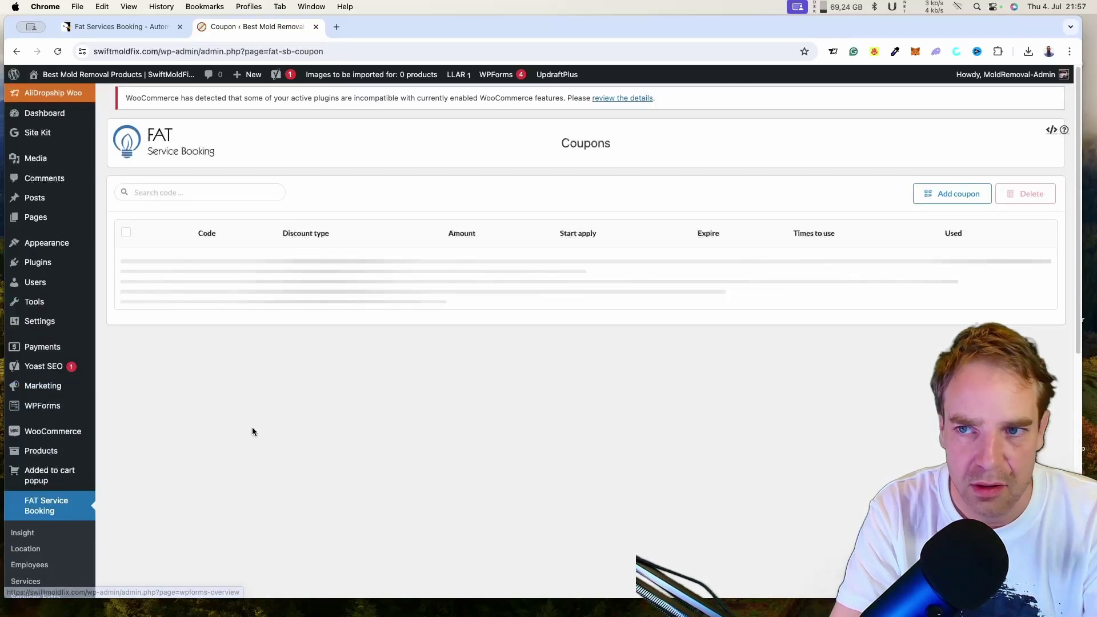
left_click(951, 194)
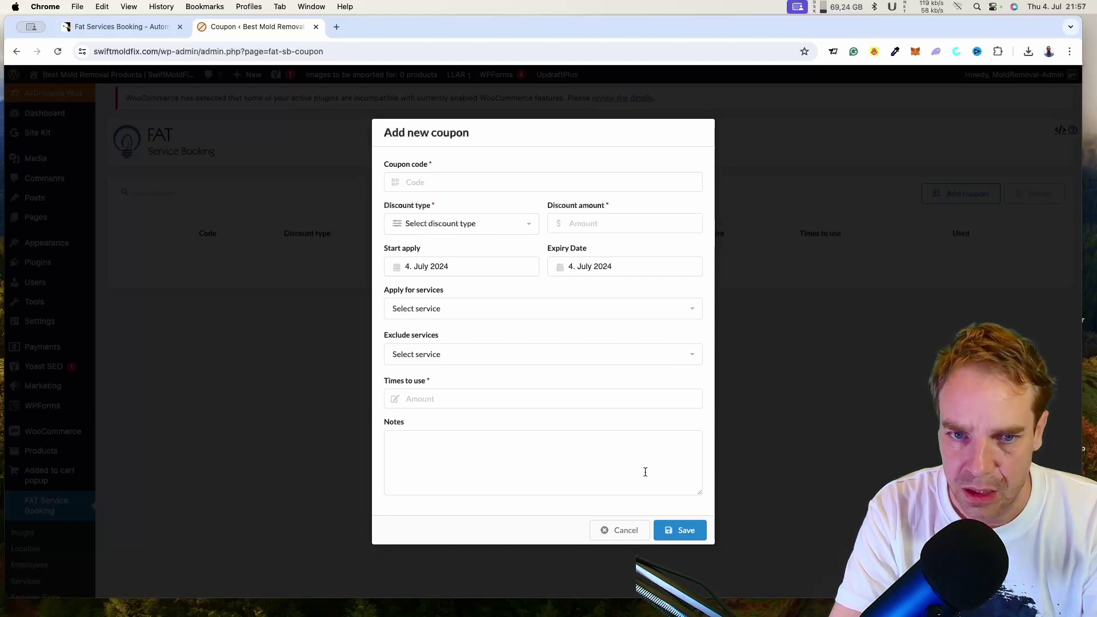
left_click(624, 530)
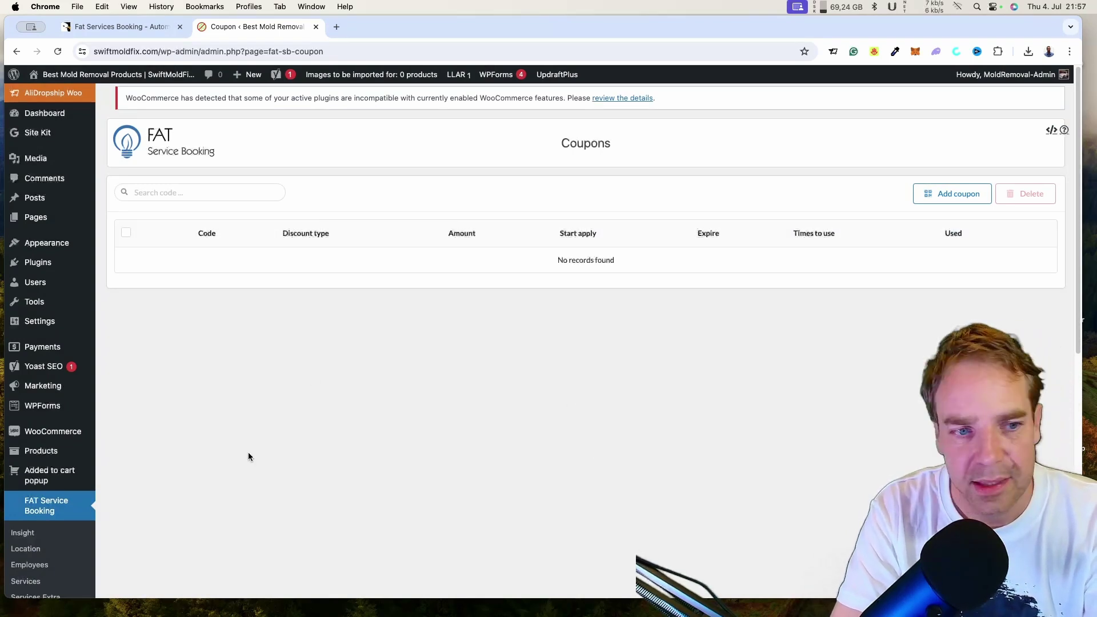
View the booking plugin's Employees, Services and Services Extra pages in turn
scroll(124, 503, "down", 2)
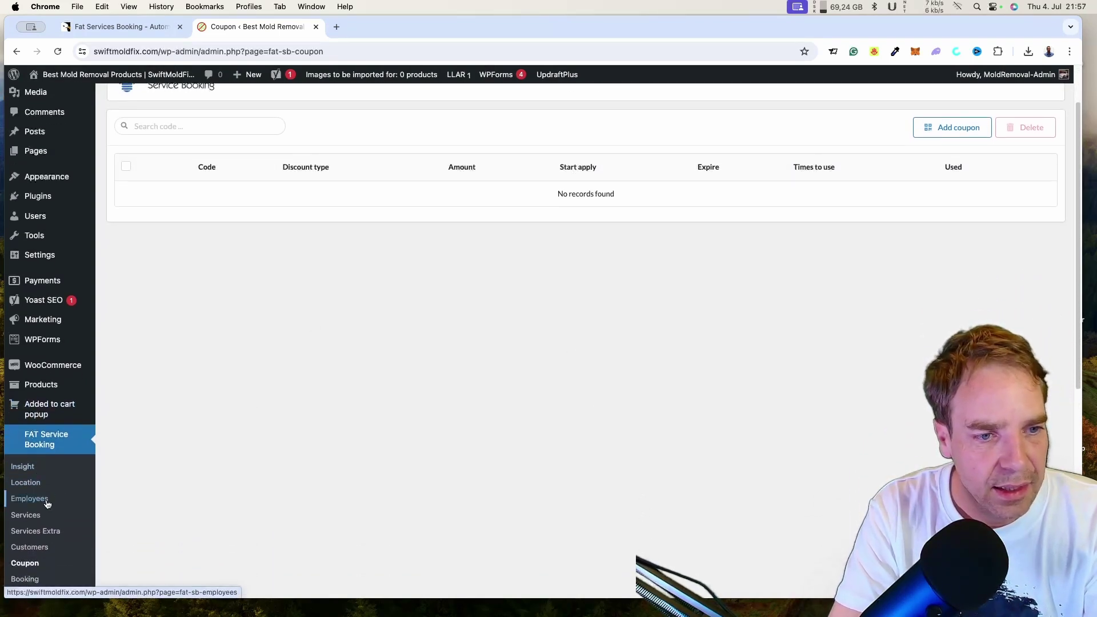
left_click(47, 502)
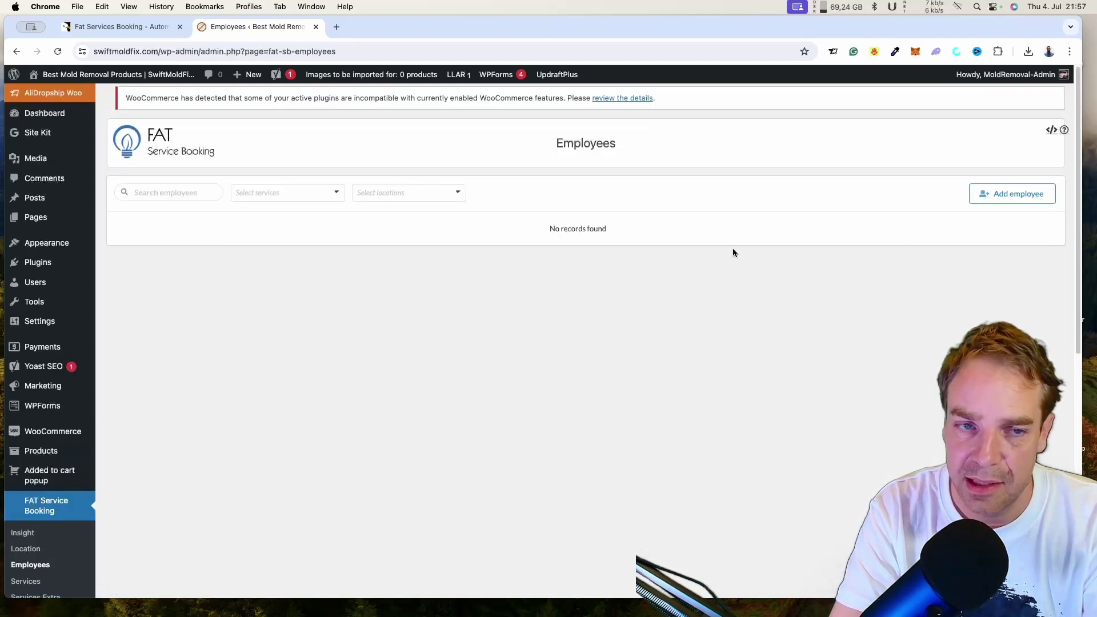
scroll(97, 474, "down", 2)
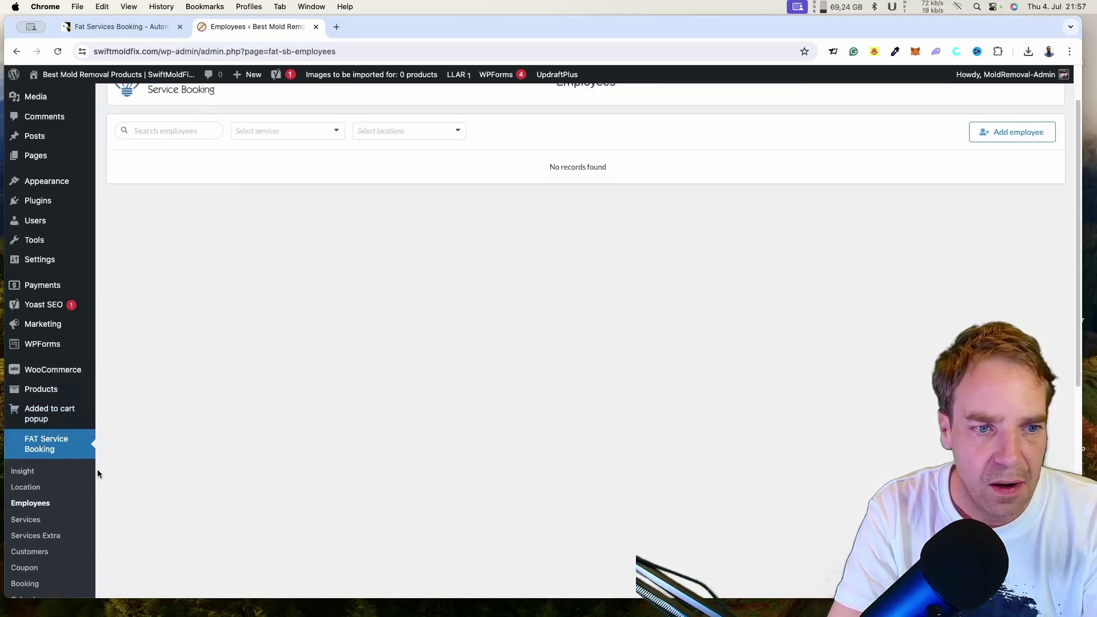
left_click(32, 513)
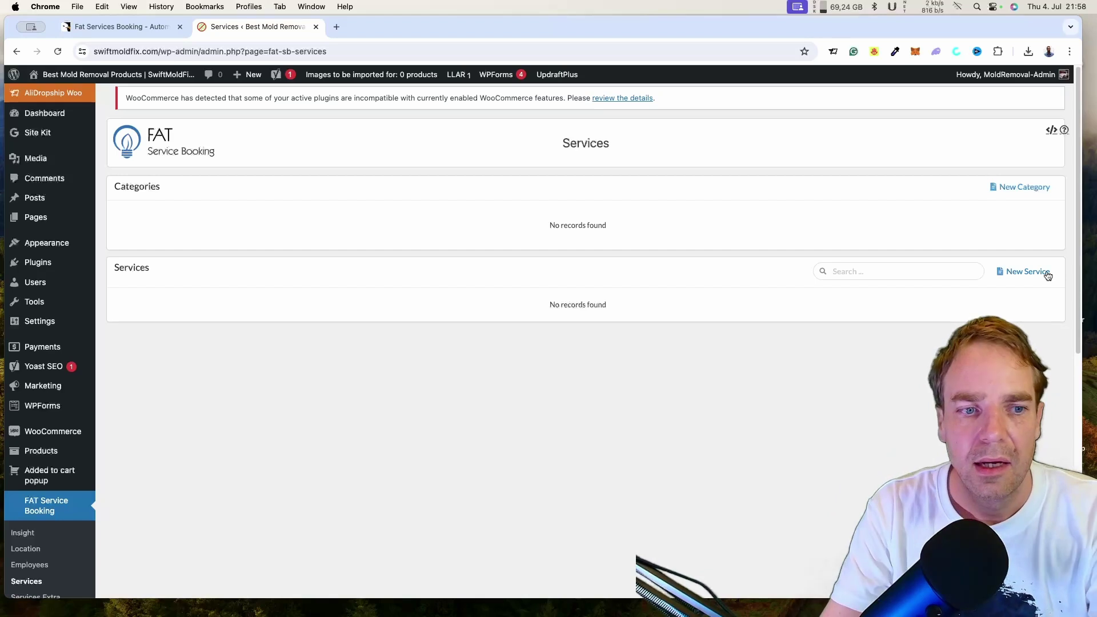
scroll(348, 384, "down", 8)
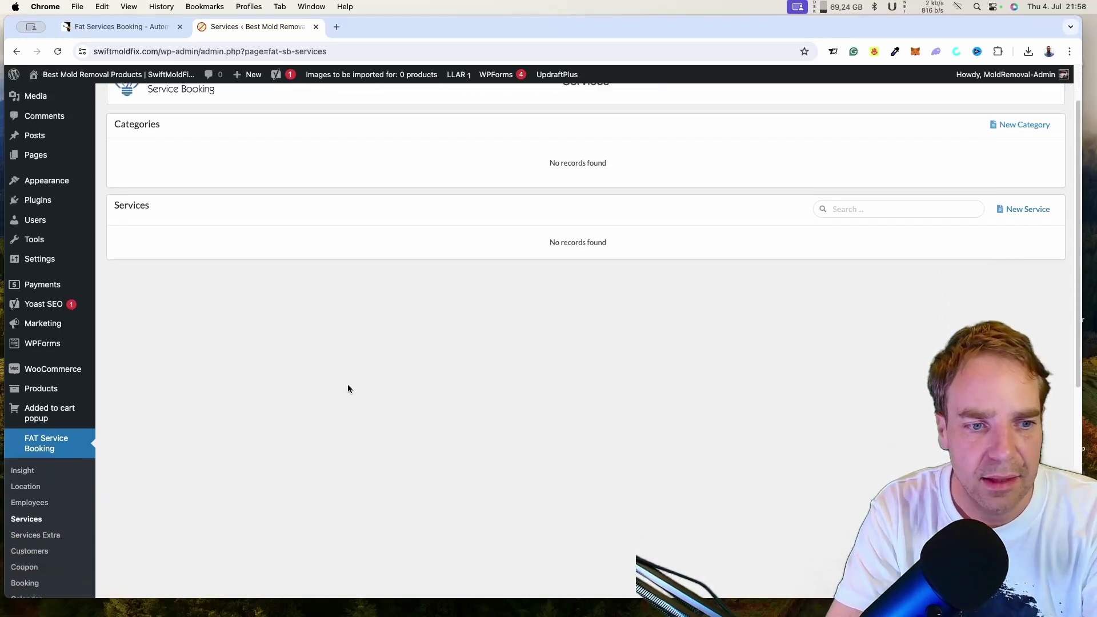
left_click(55, 345)
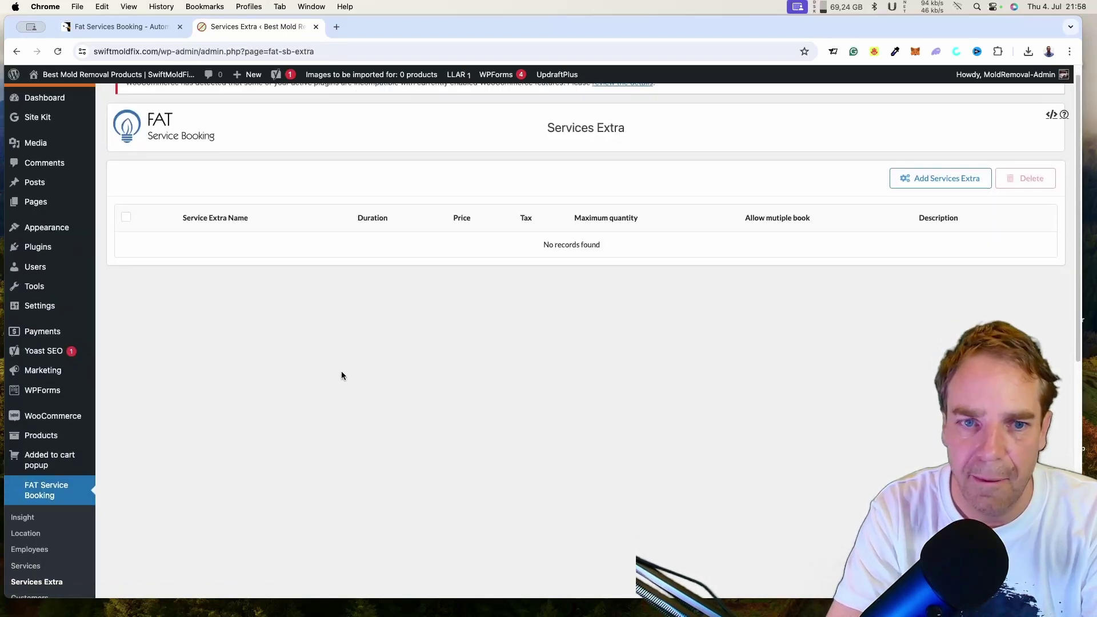
Open the booking plugin's Install demo data page and import the demo data
scroll(60, 409, "down", 5)
scroll(61, 409, "down", 1)
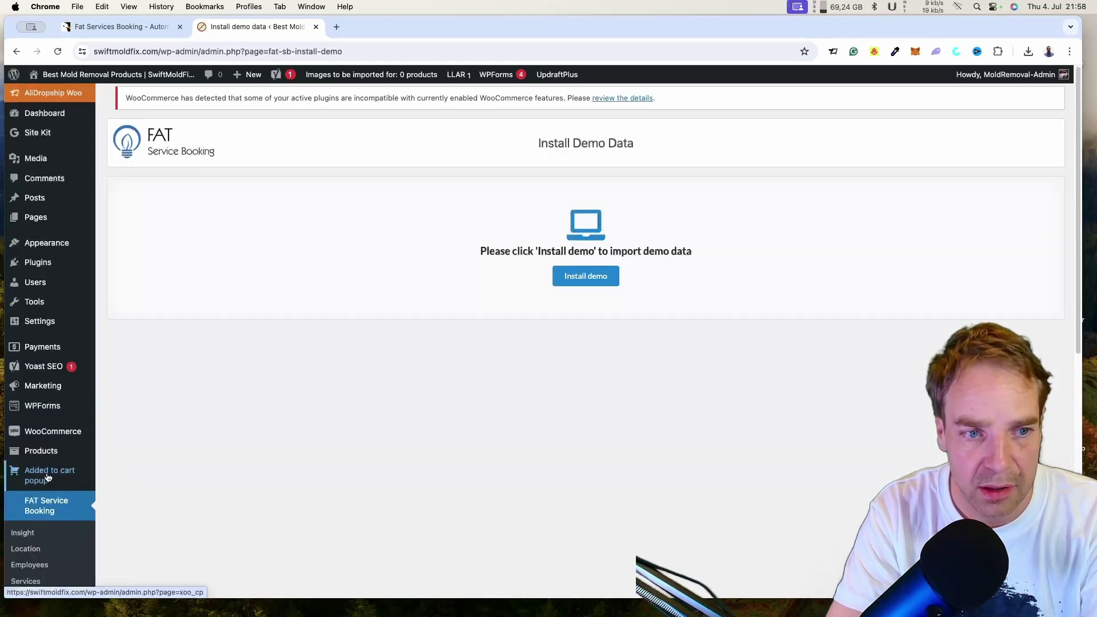
left_click(583, 280)
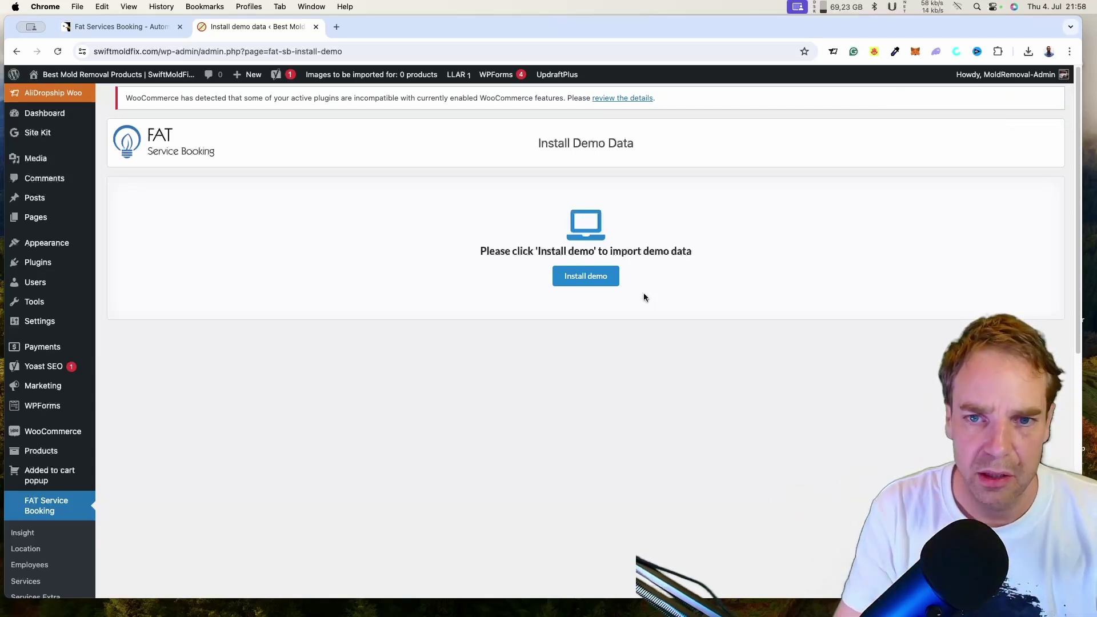
Return to the booking plugin's Location page to view the imported demo locations
scroll(423, 444, "down", 2)
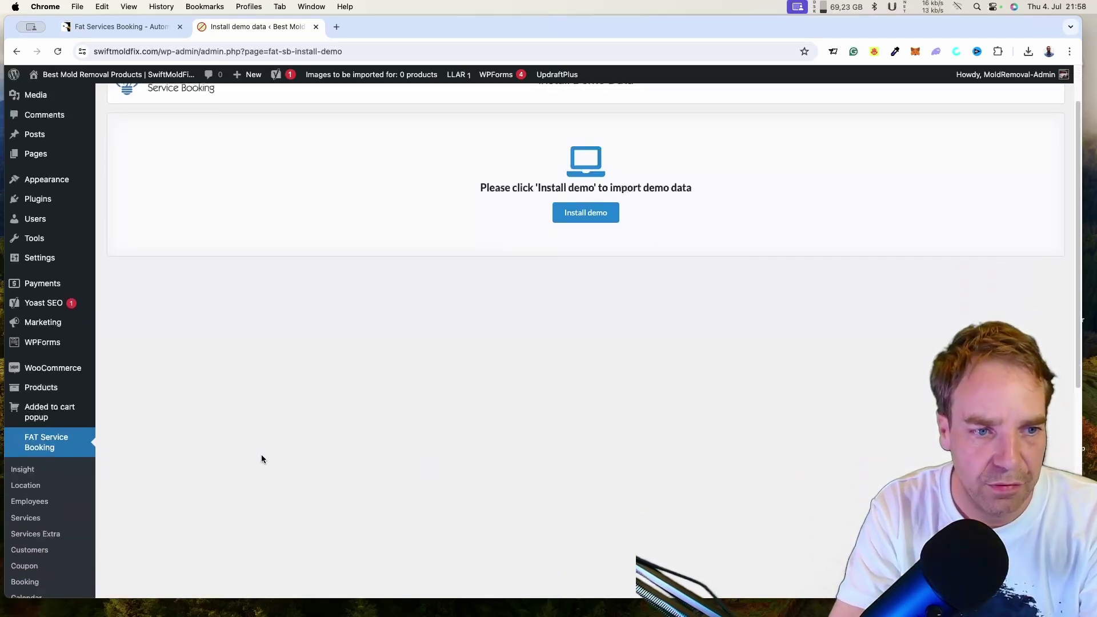
scroll(228, 450, "down", 1)
left_click(25, 450)
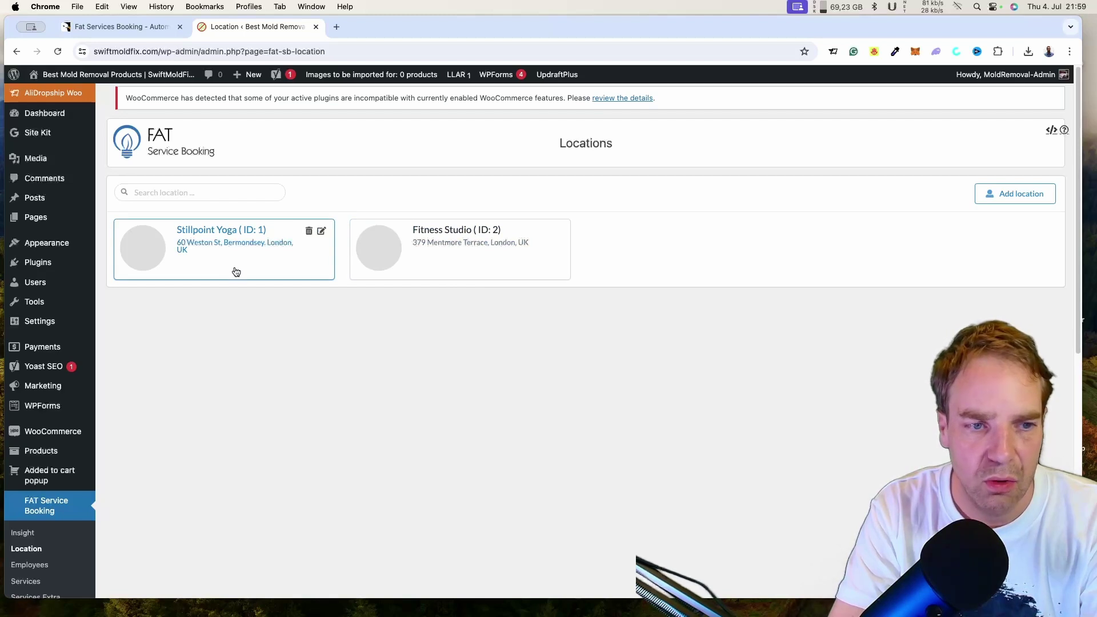
Go to the booking plugin's Employees page to view the imported demo employees
scroll(146, 458, "down", 3)
left_click(42, 467)
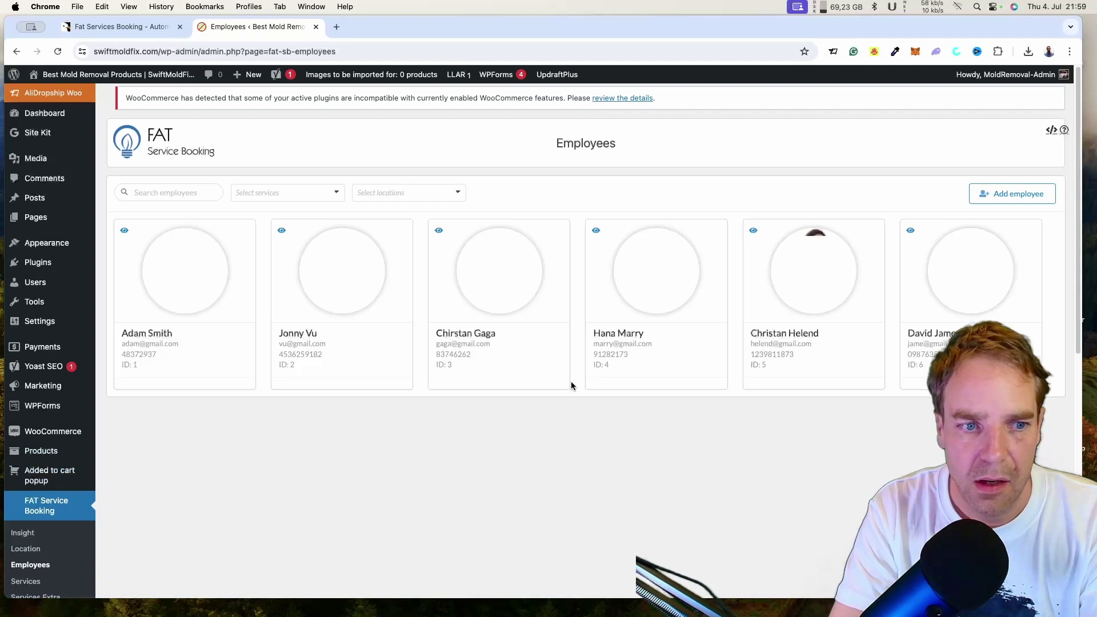
mouse_move(224, 280)
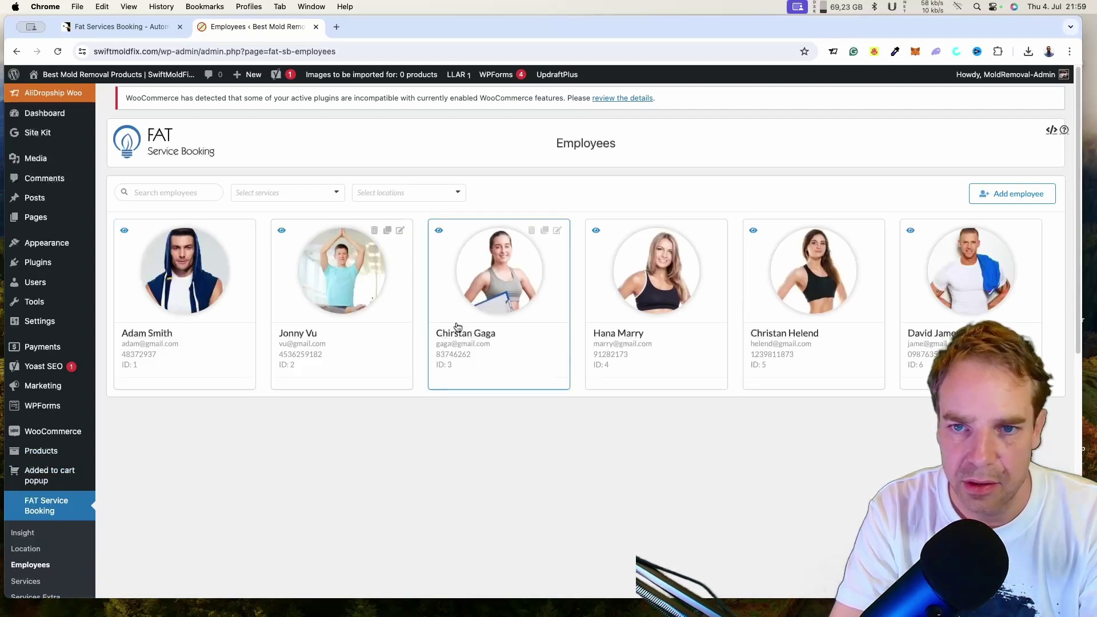
mouse_move(559, 323)
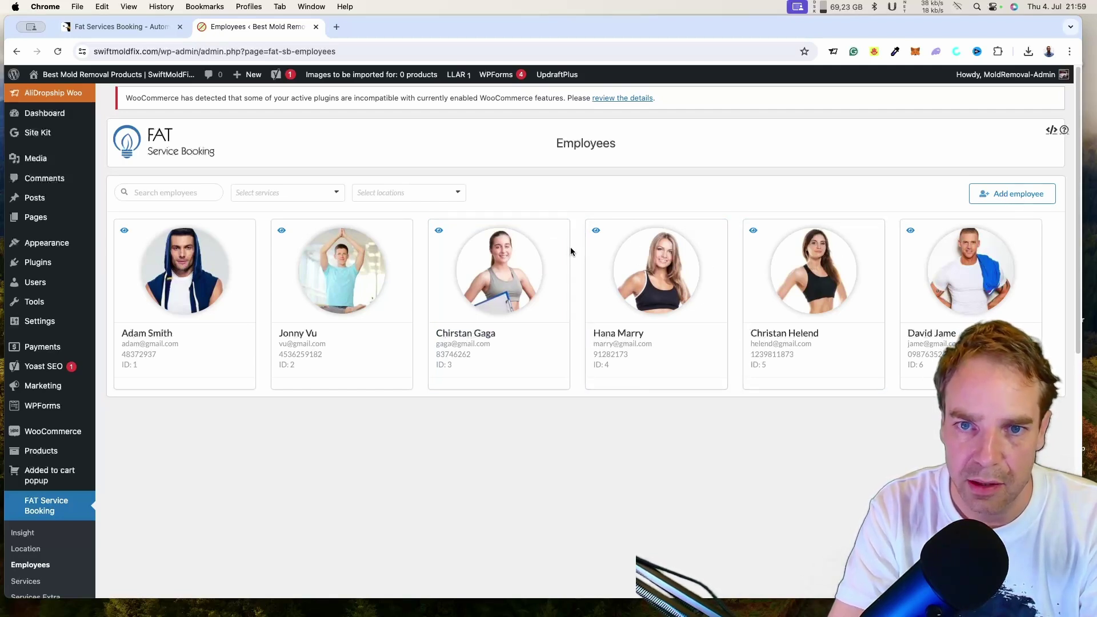
Open the third demo employee for editing, review the Services, Schedule and Day off settings, and cancel
left_click(558, 231)
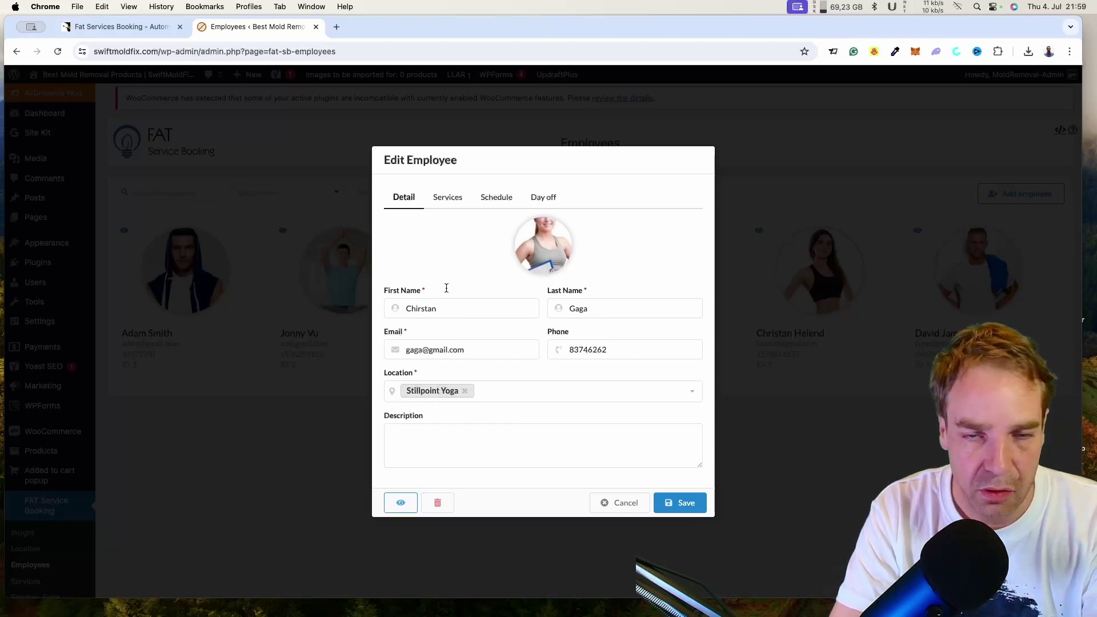
left_click(451, 198)
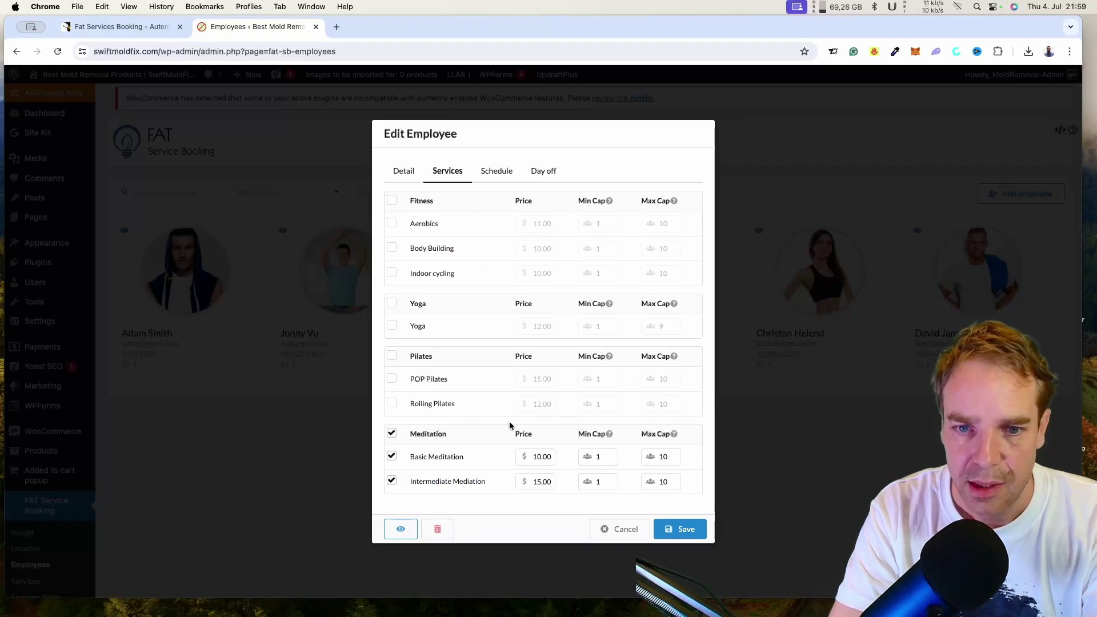
left_click(497, 174)
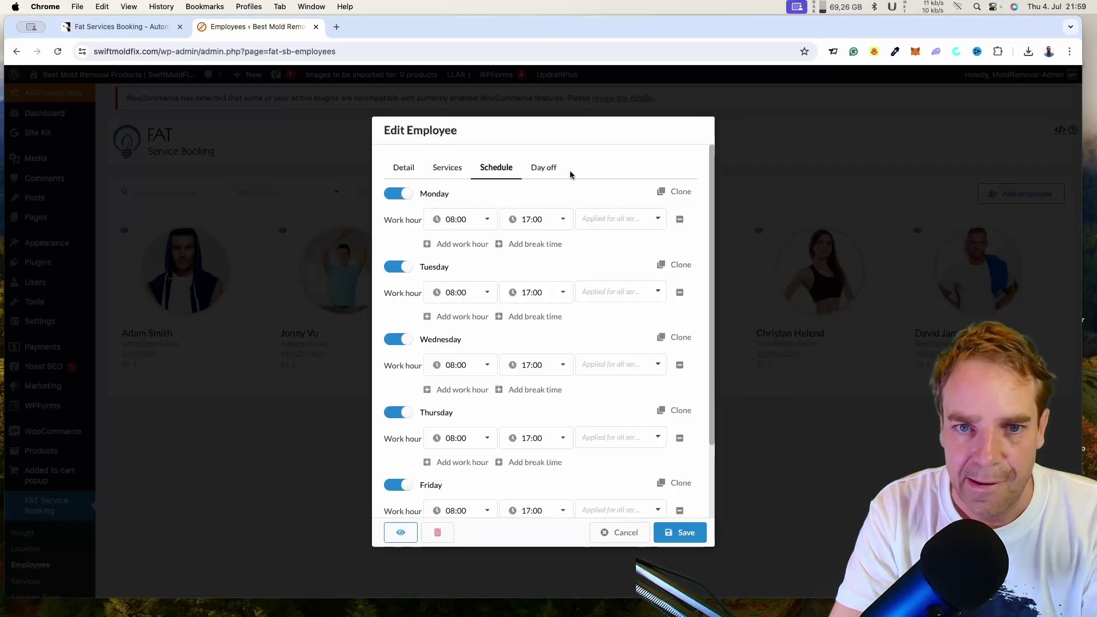
left_click(548, 169)
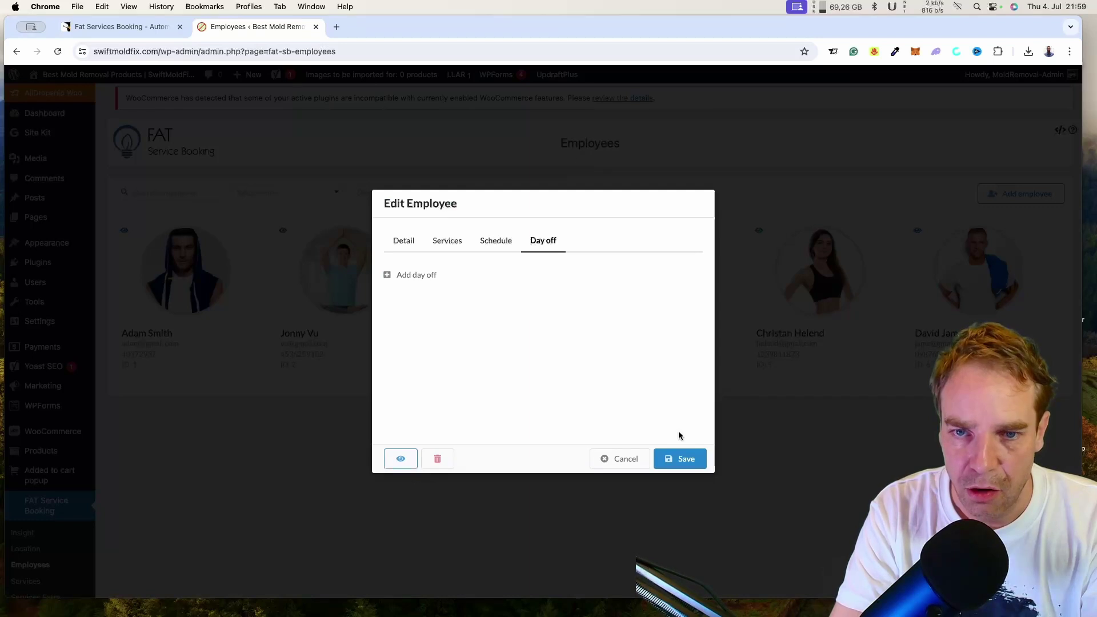
left_click(627, 458)
Go to the booking plugin's Services page to view the imported categories and services
scroll(282, 373, "down", 3)
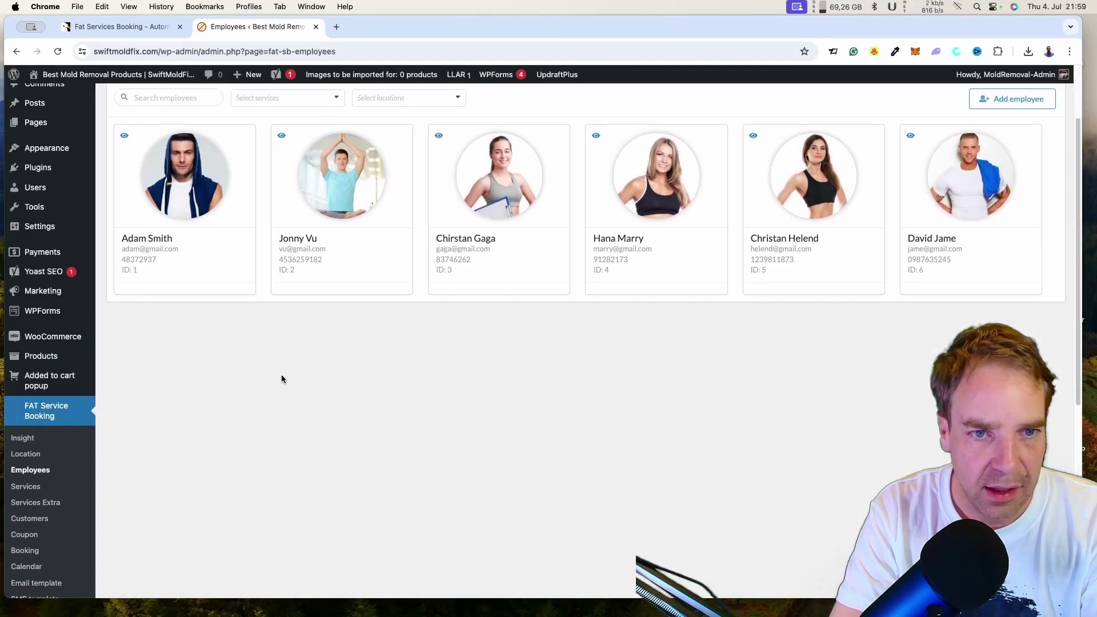
left_click(46, 488)
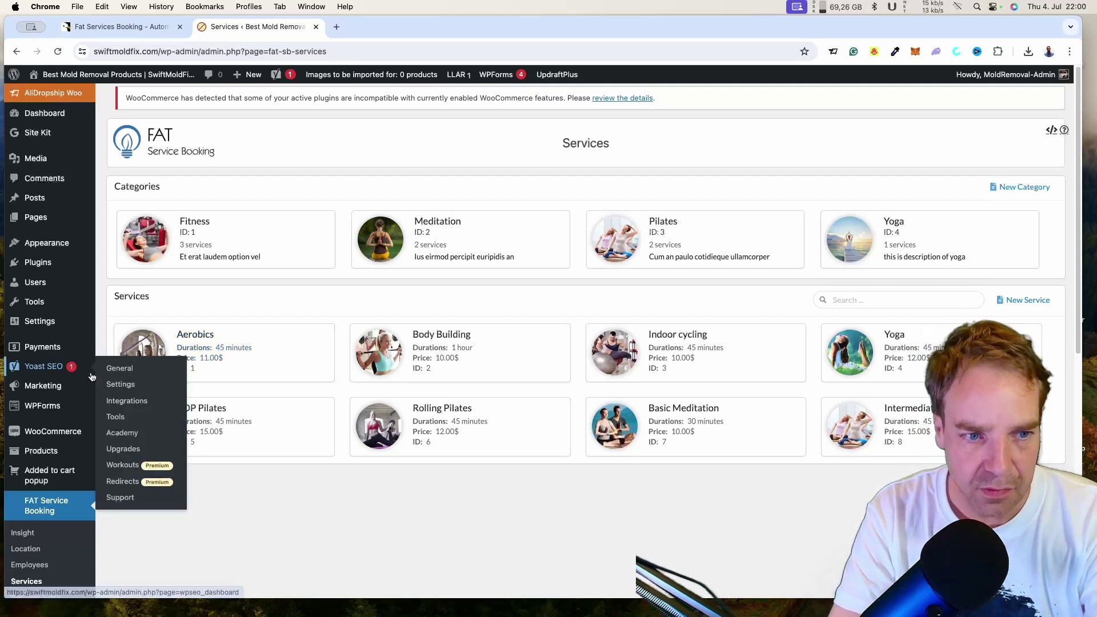
scroll(82, 412, "down", 2)
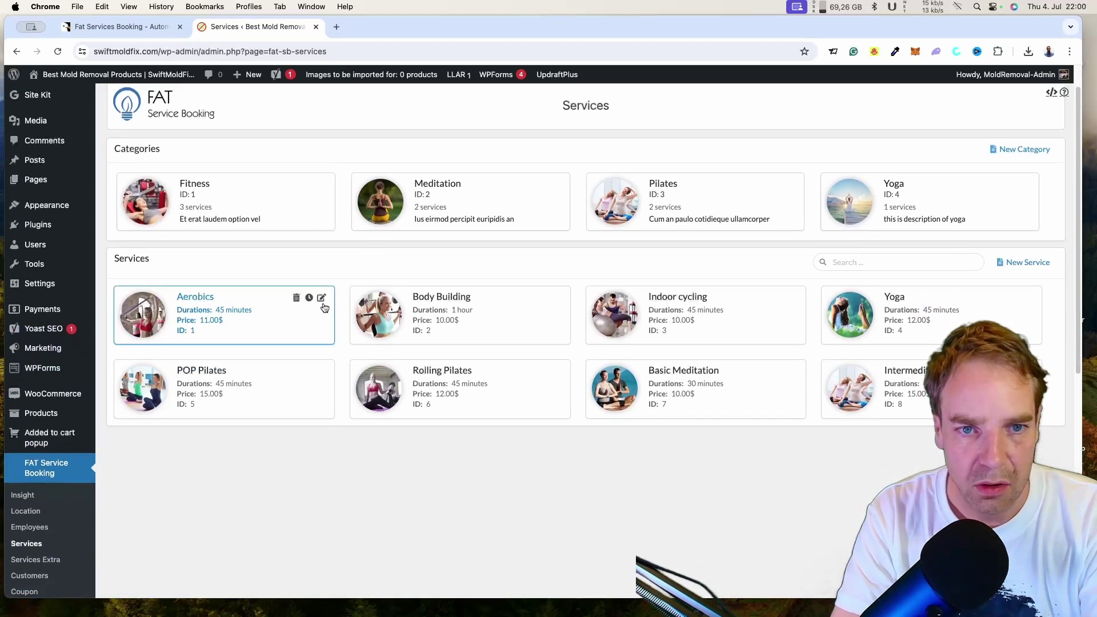
Open the Aerobics service for editing, review all of its settings down to the frontend publishing option, and cancel
left_click(322, 299)
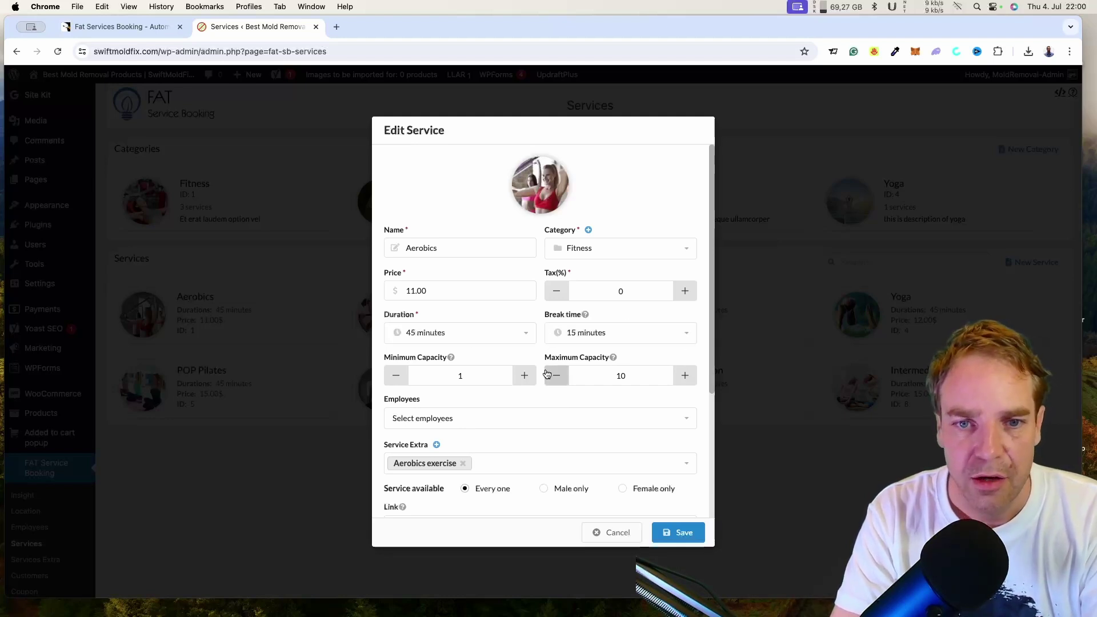
scroll(545, 373, "down", 3)
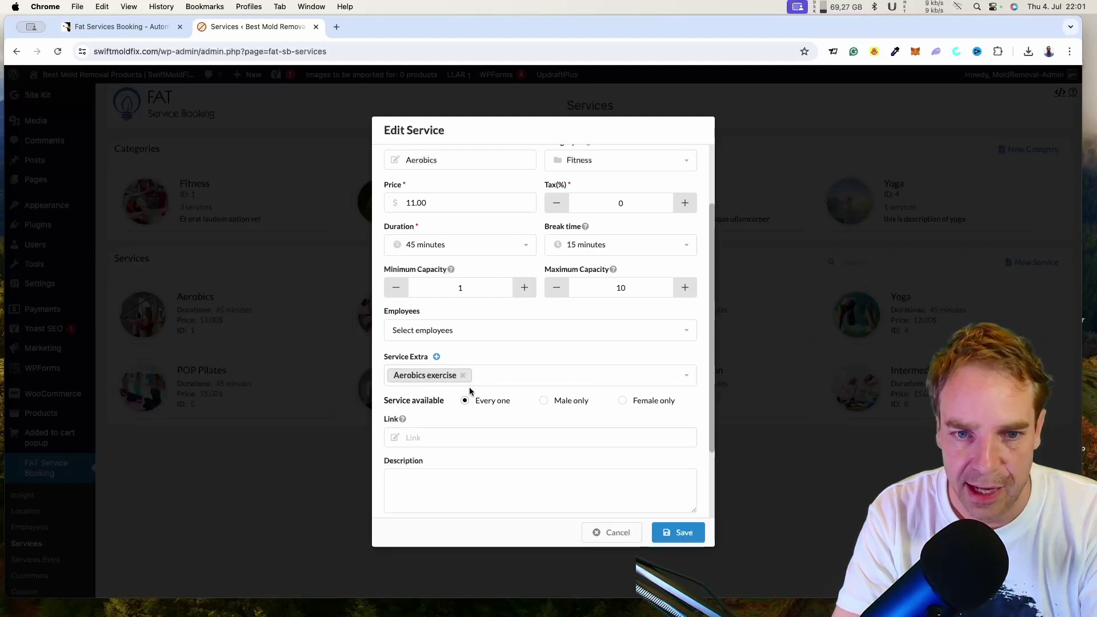
scroll(463, 394, "down", 1)
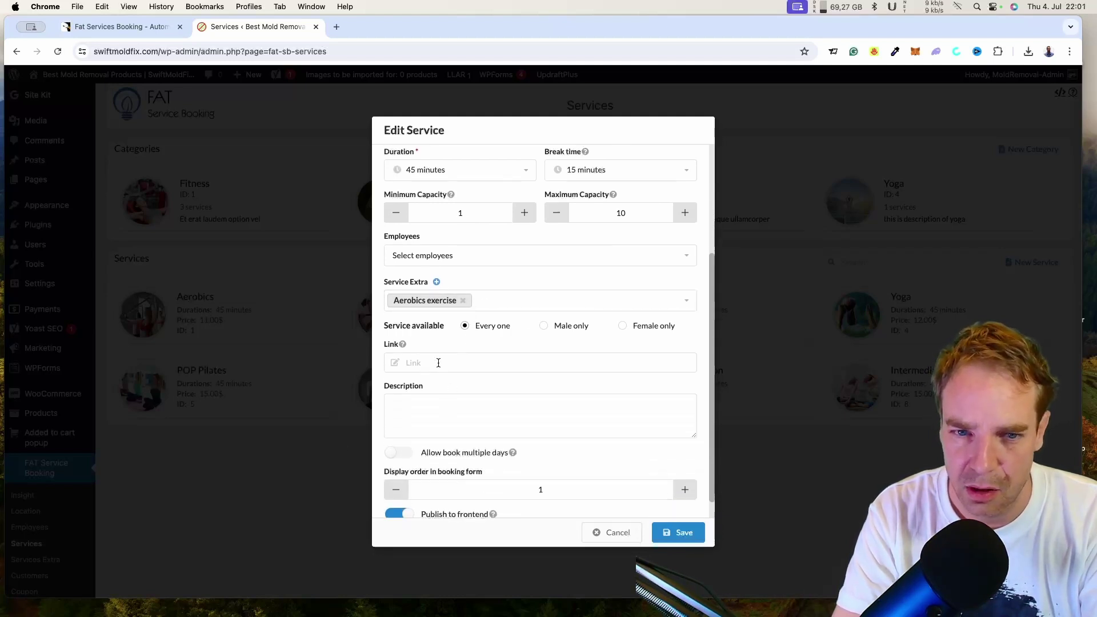
scroll(437, 359, "down", 1)
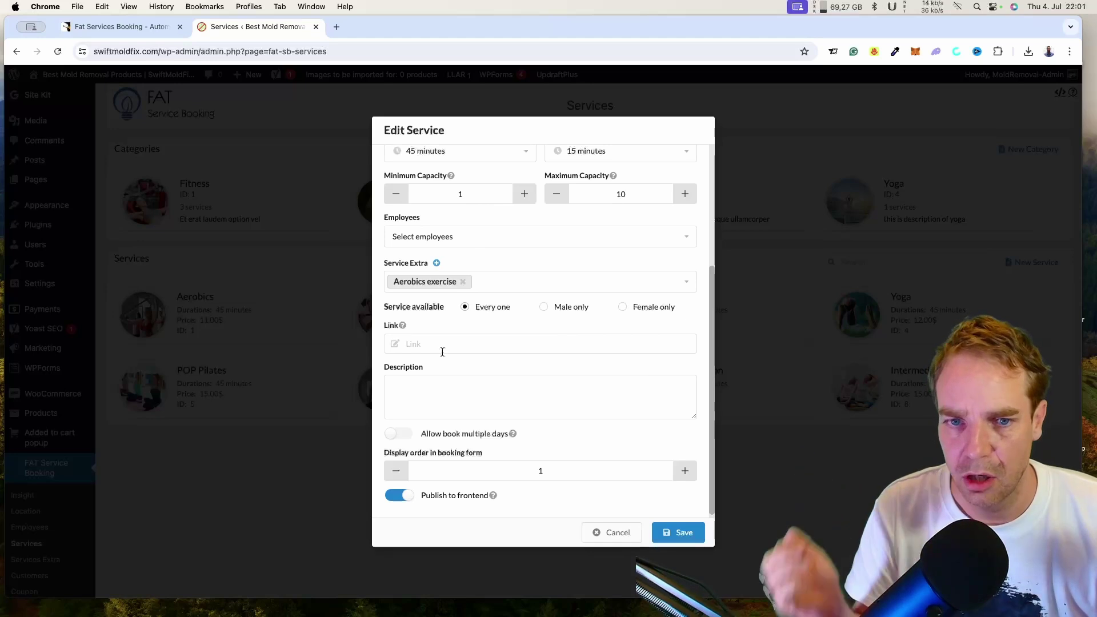
scroll(477, 428, "down", 1)
scroll(563, 421, "up", 4)
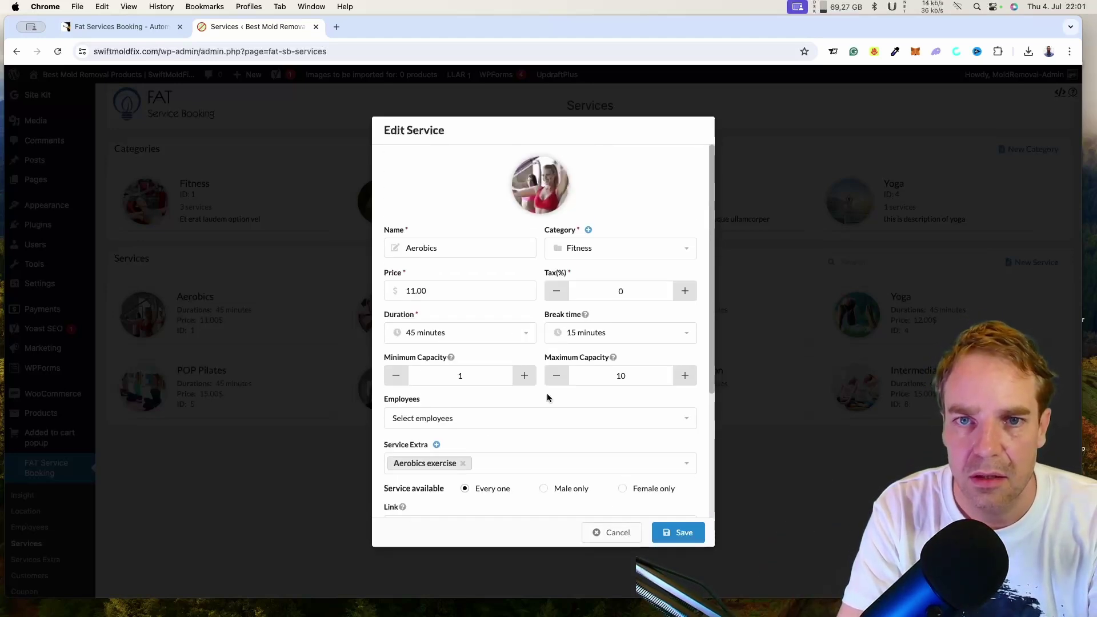
left_click(603, 532)
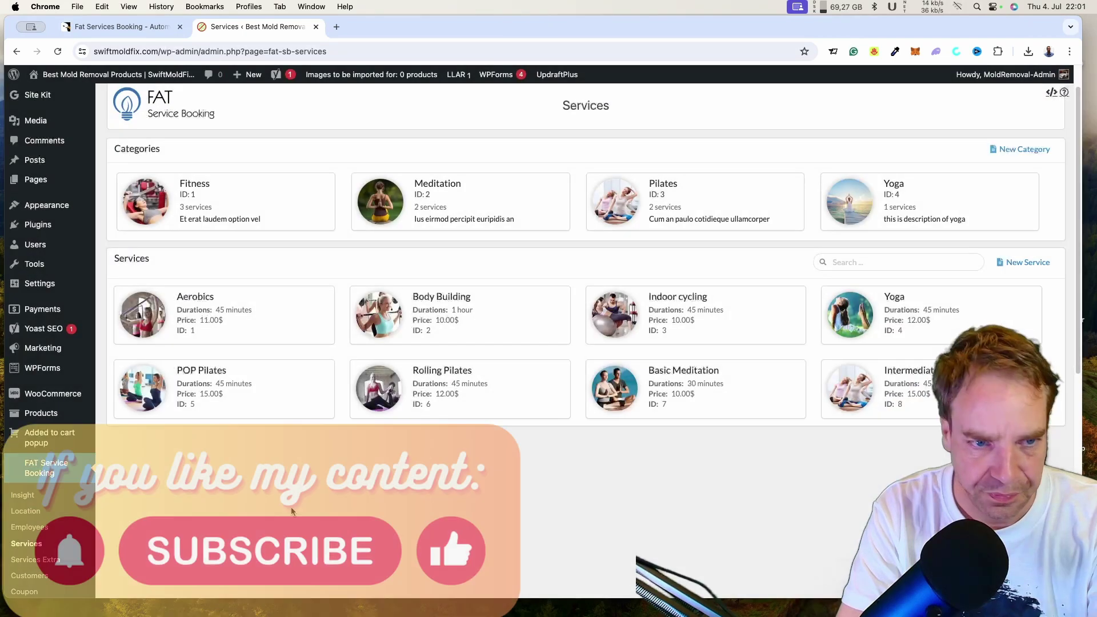
View the booking plugin's Services Extra and Customers pages in turn
scroll(602, 532, "down", 2)
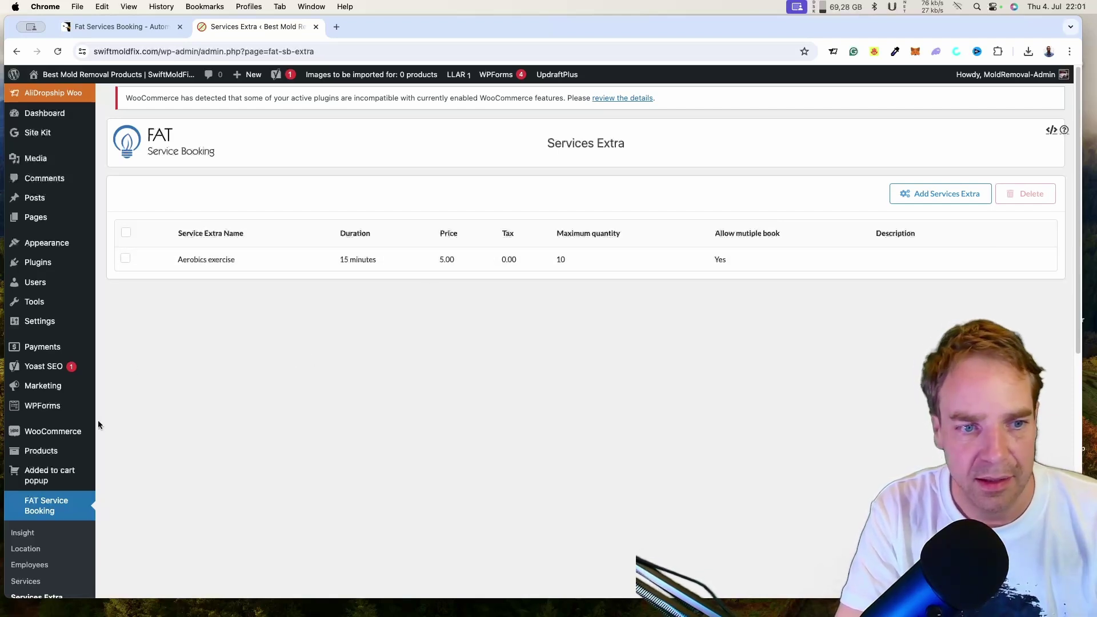
scroll(51, 468, "down", 4)
left_click(52, 502)
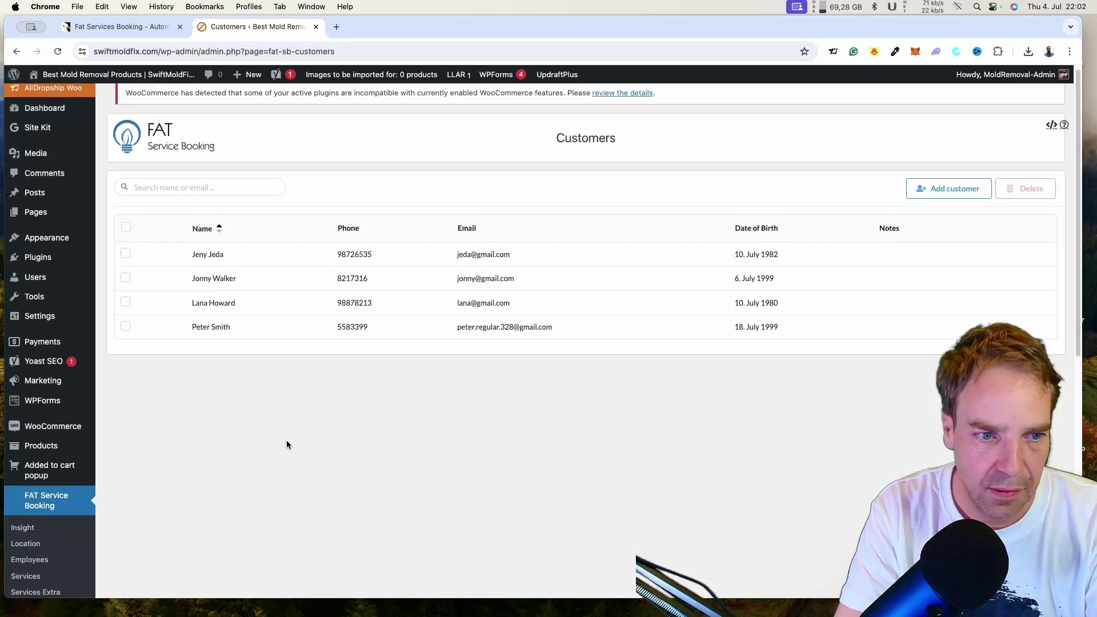
View the booking plugin's Booking page and the monthly view on its Calendar page
scroll(287, 439, "down", 3)
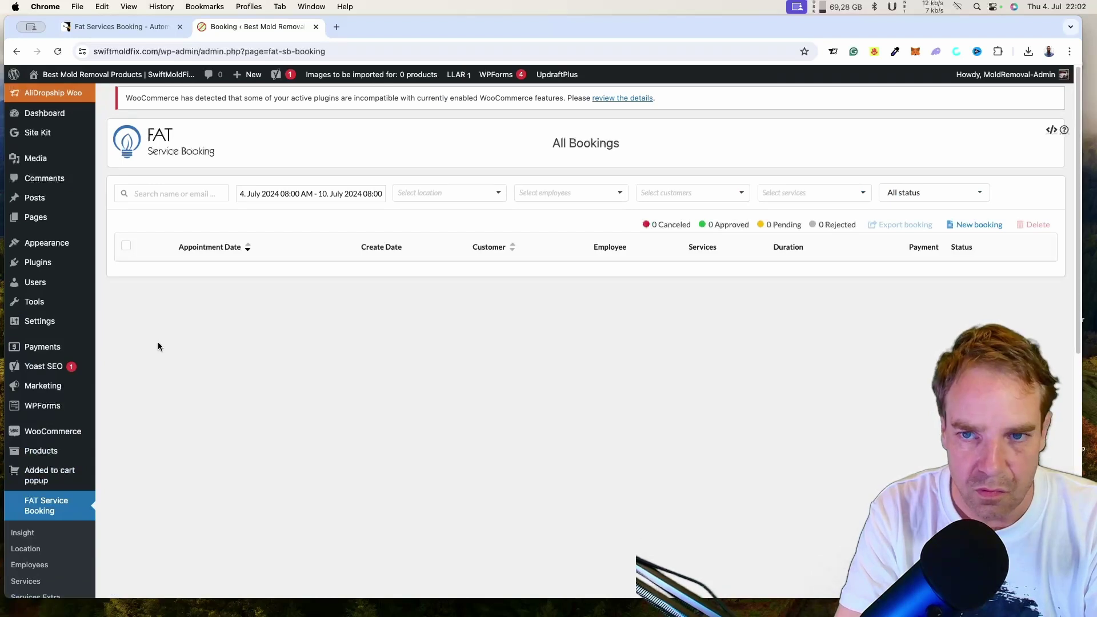
scroll(109, 427, "down", 1)
scroll(115, 423, "down", 8)
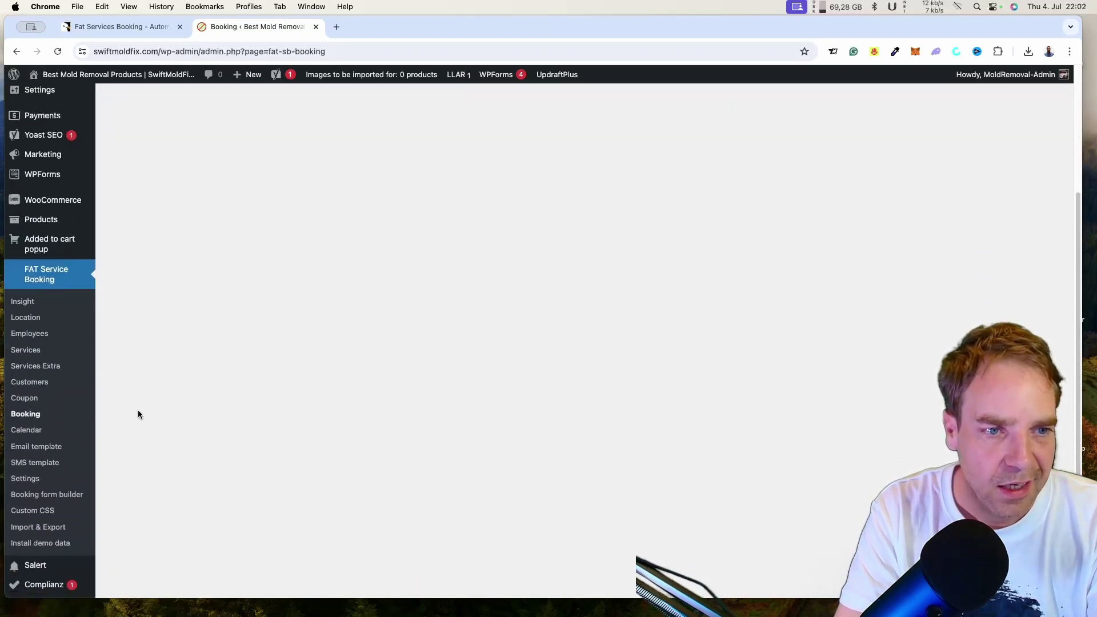
left_click(35, 435)
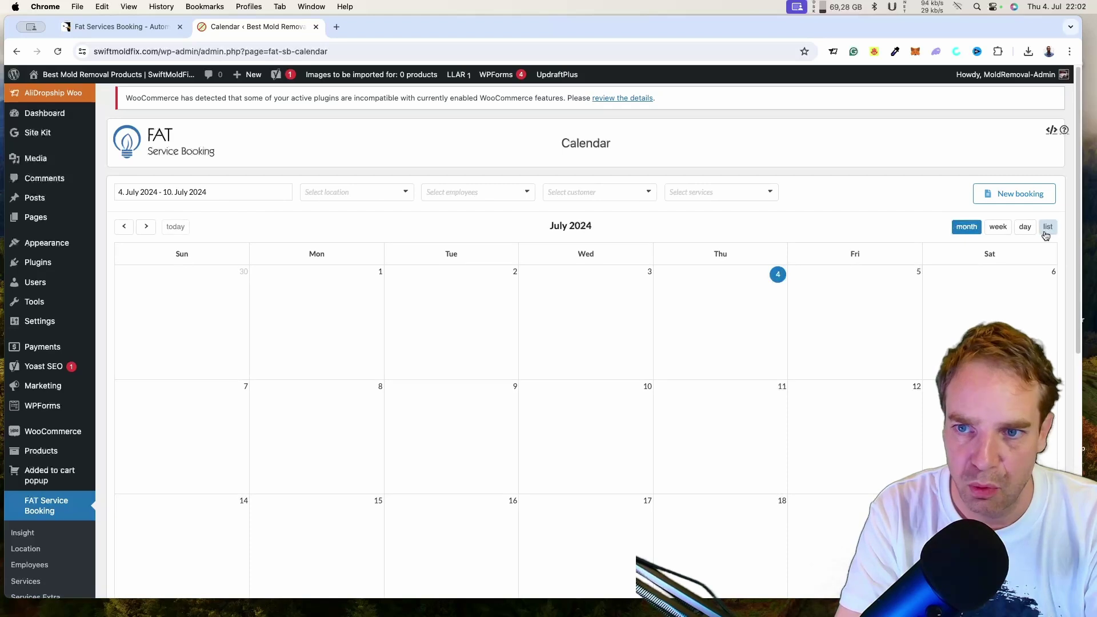
scroll(1066, 228, "down", 1)
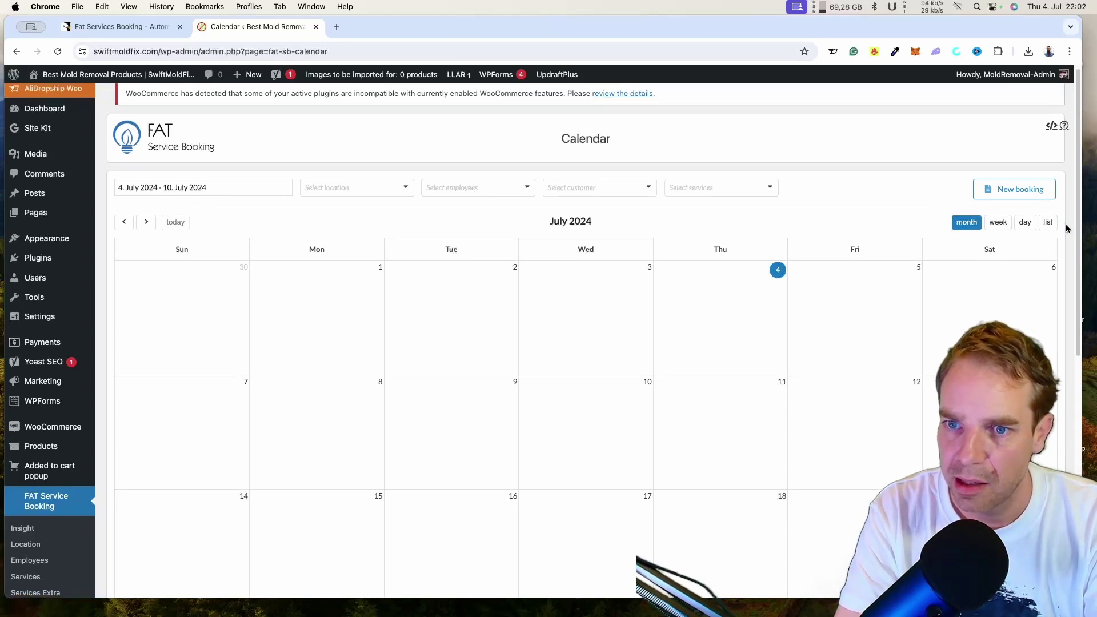
scroll(1066, 228, "down", 2)
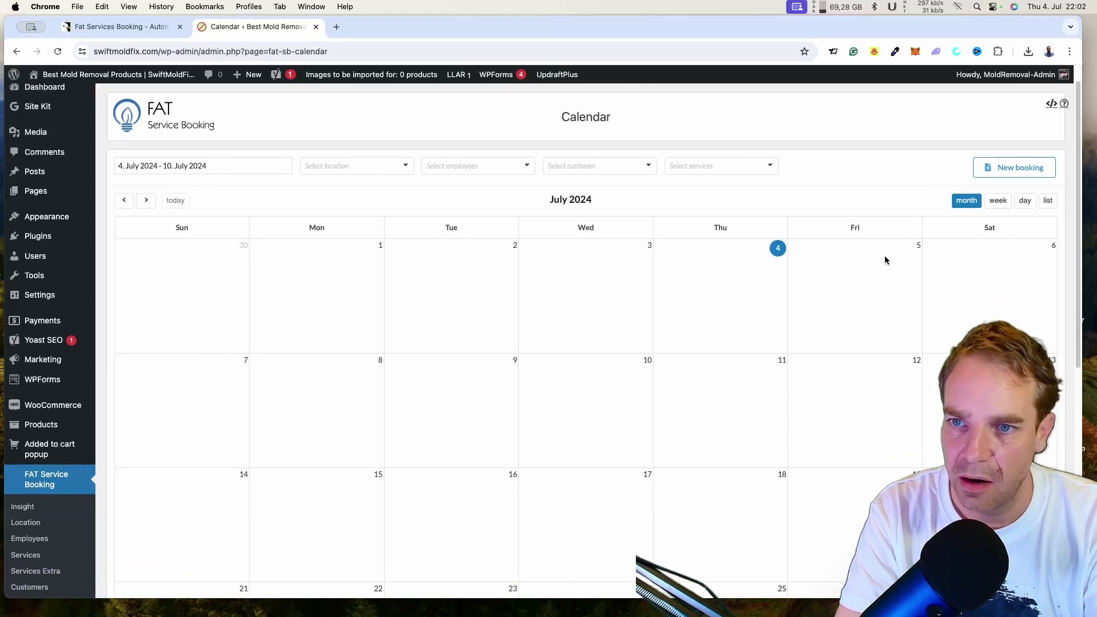
scroll(1060, 269, "down", 5)
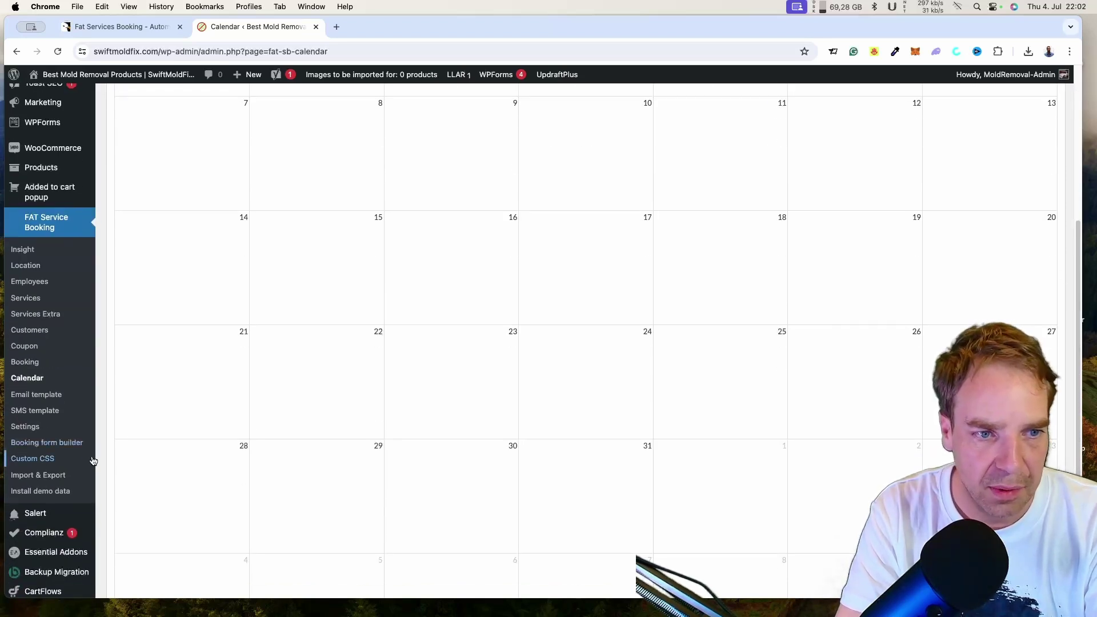
Return to the booking plugin's Services page and copy the One Service & Provider shortcode to the clipboard
scroll(48, 484, "up", 1)
scroll(39, 414, "up", 2)
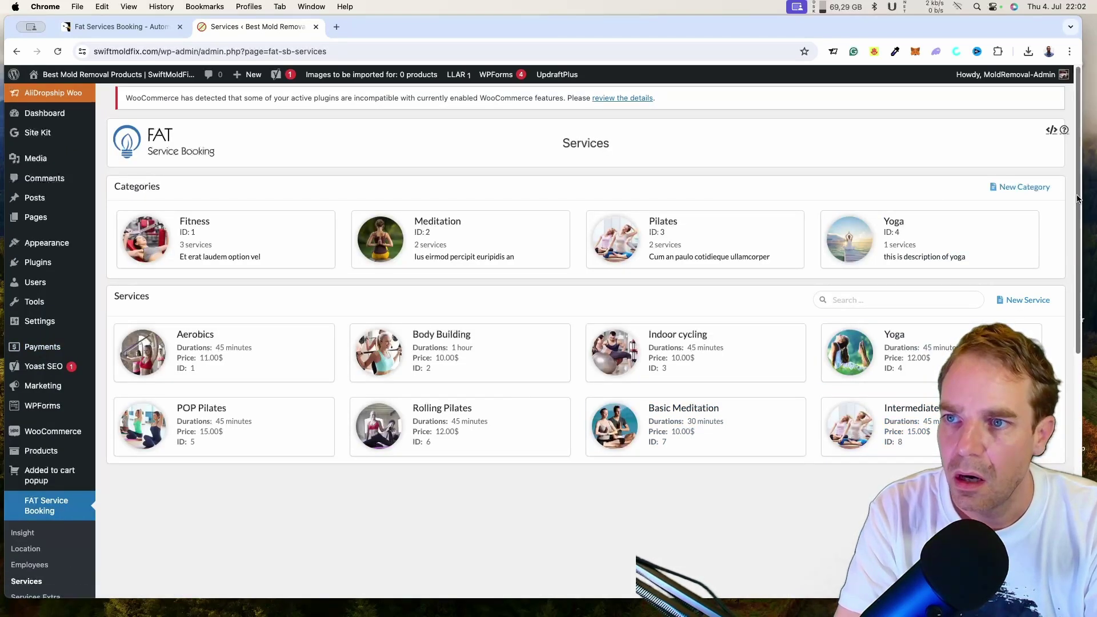
left_click(1052, 131)
left_click(1052, 133)
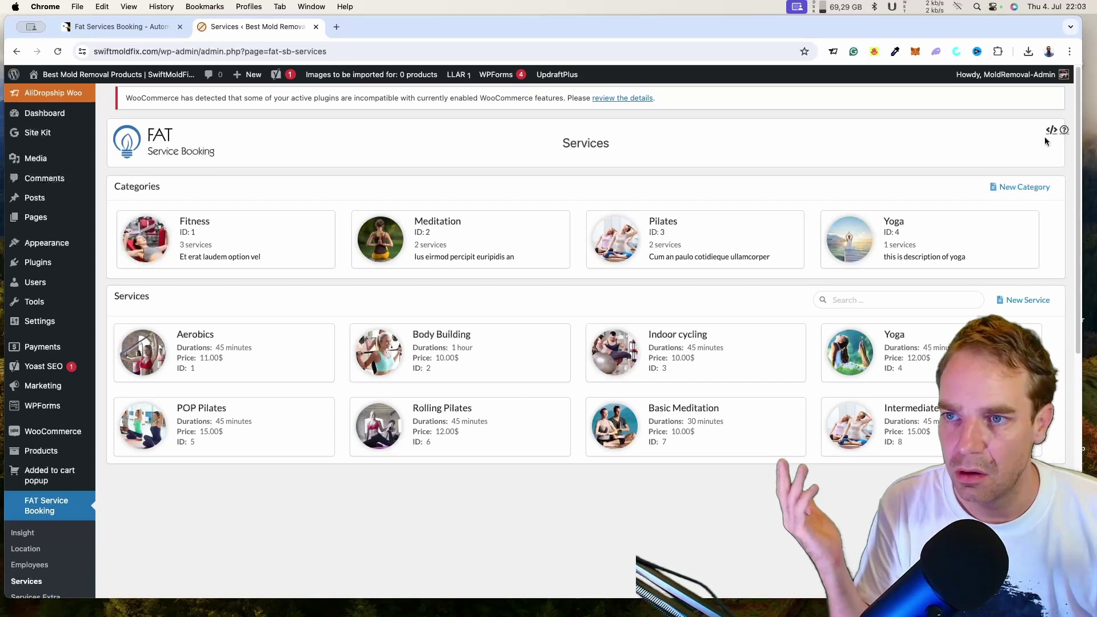
mouse_move(1054, 137)
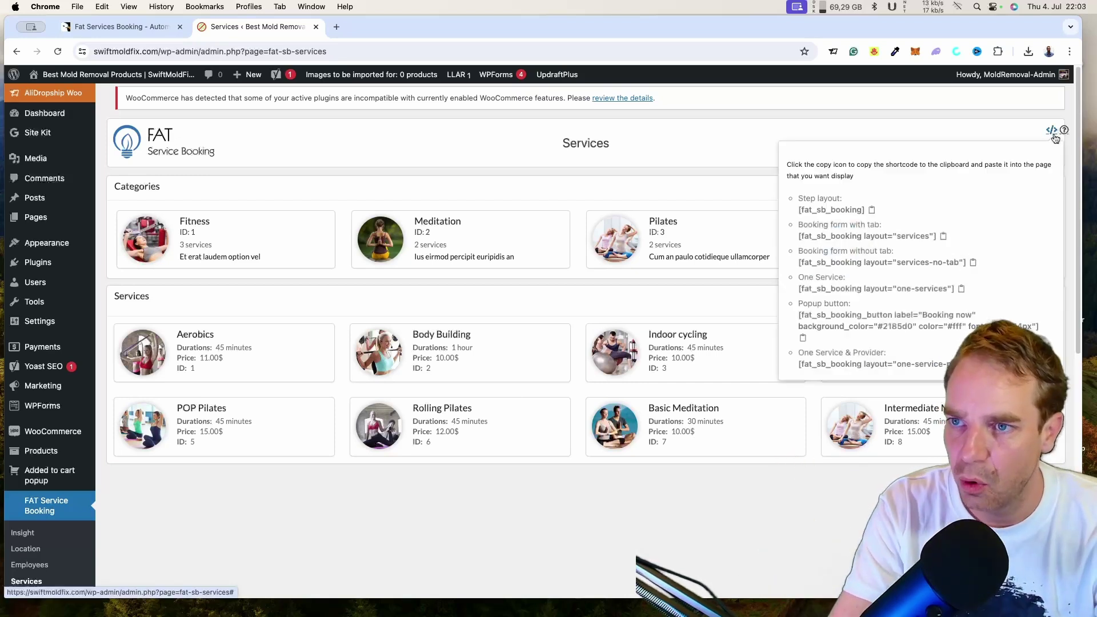
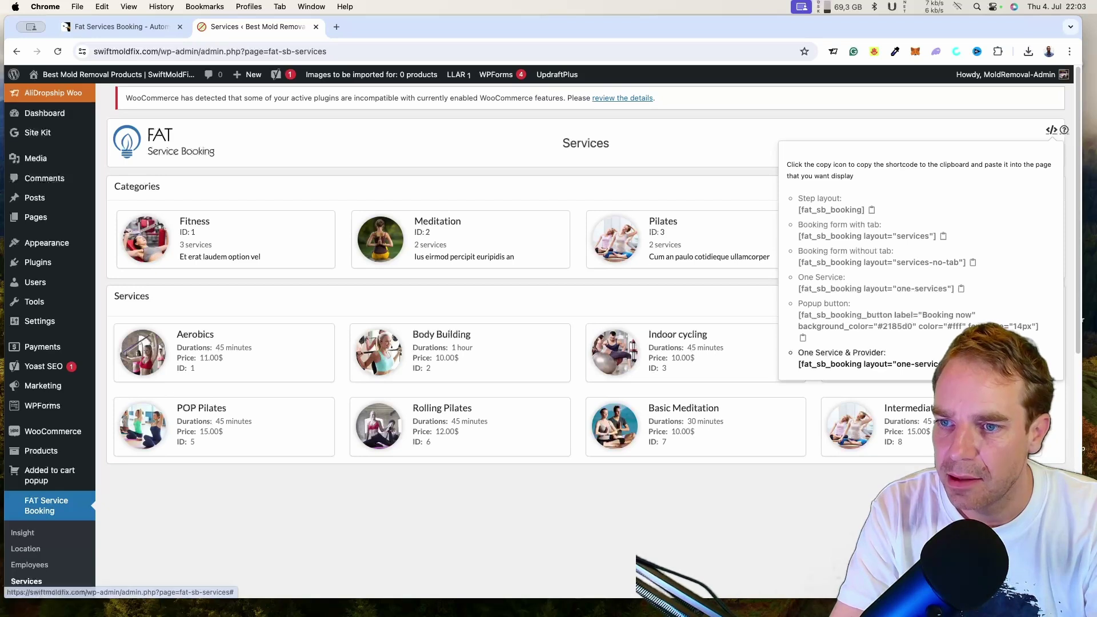
left_click(1000, 364)
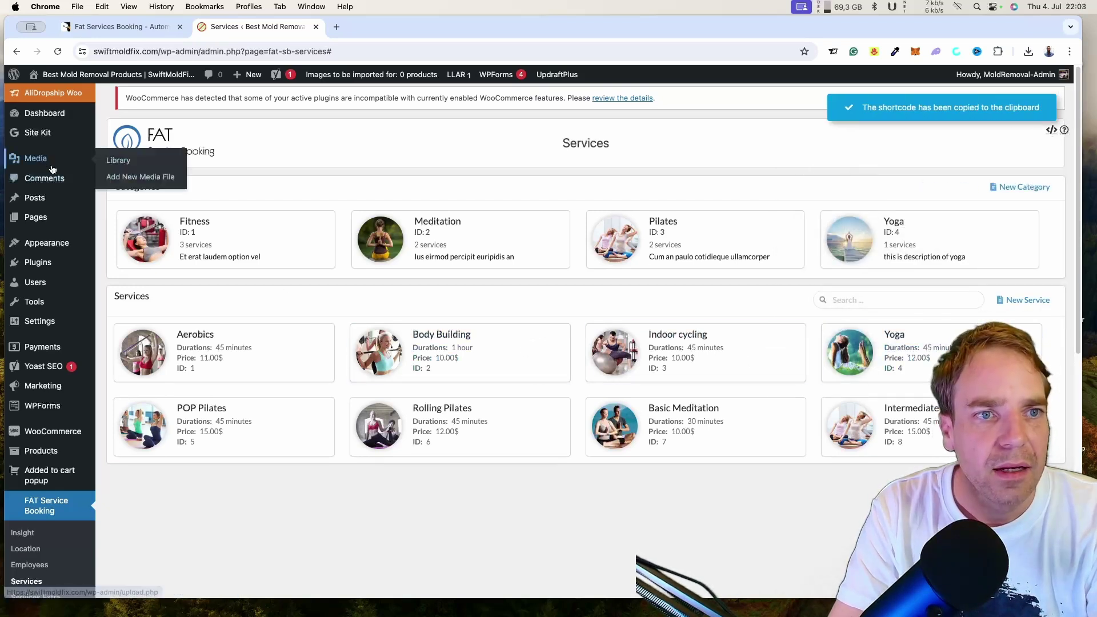
From the site's Pages list, open a new page in a separate browser tab and title it "test"
mouse_move(48, 280)
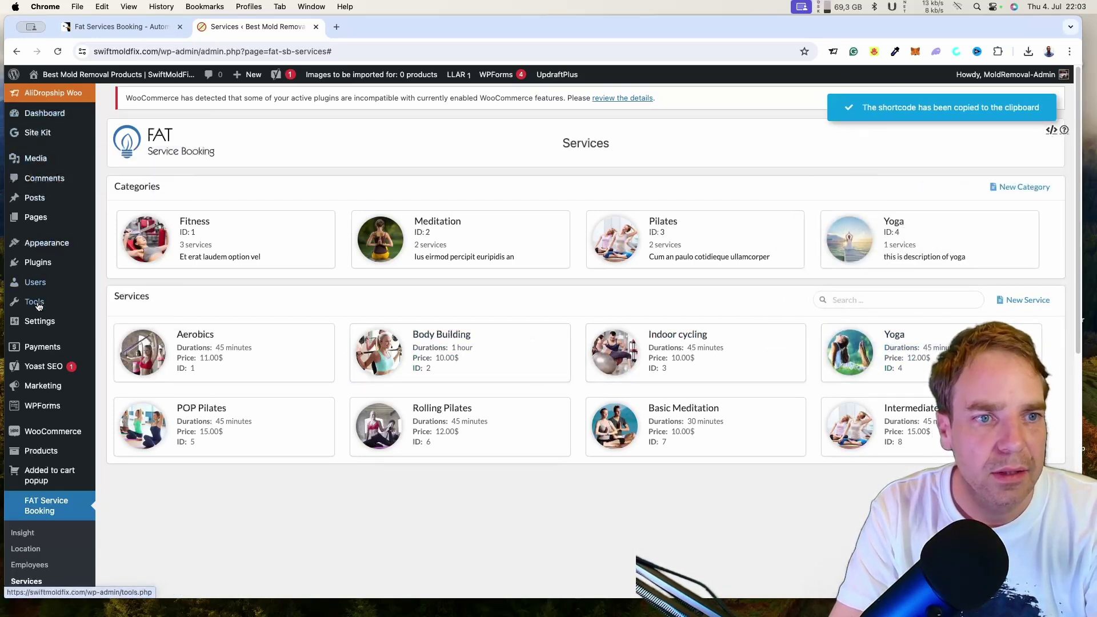
mouse_move(36, 226)
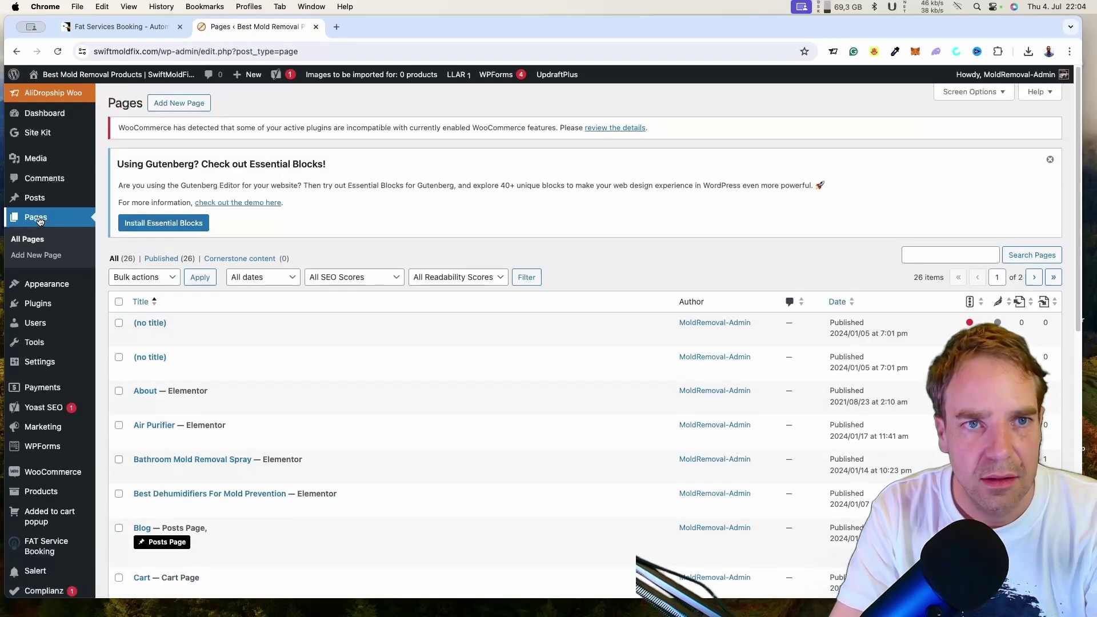
right_click(175, 111)
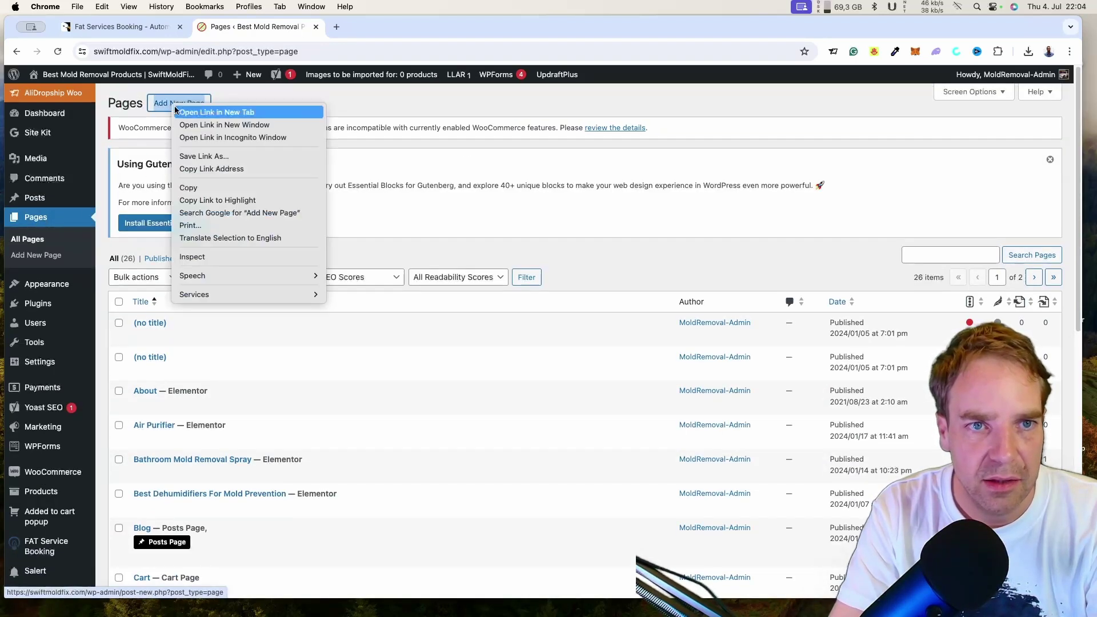
left_click(181, 112)
left_click(355, 33)
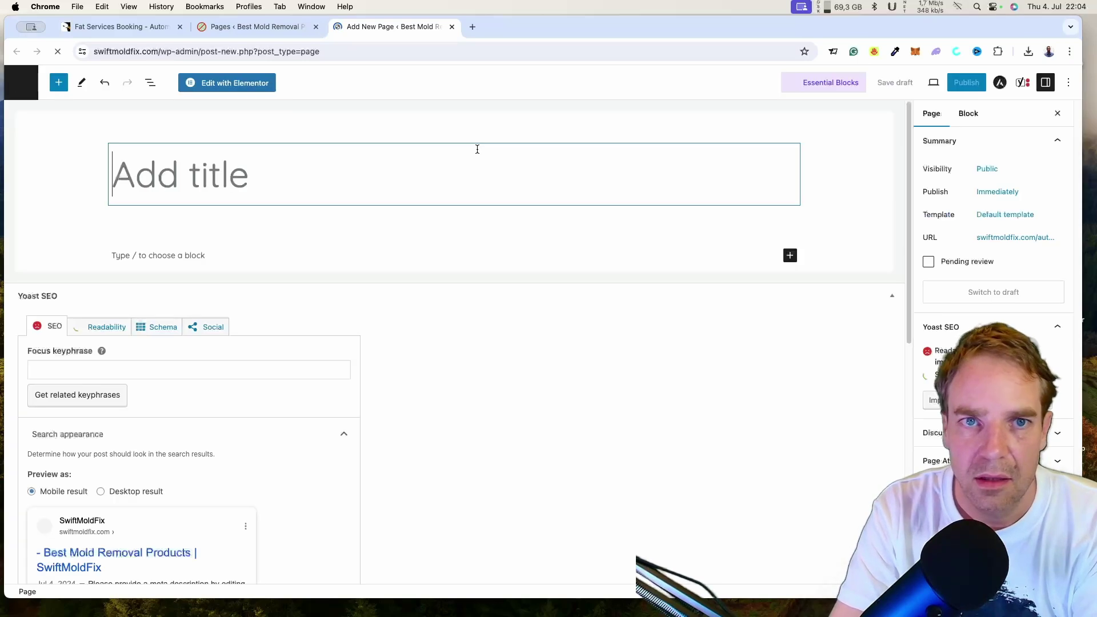
type("test")
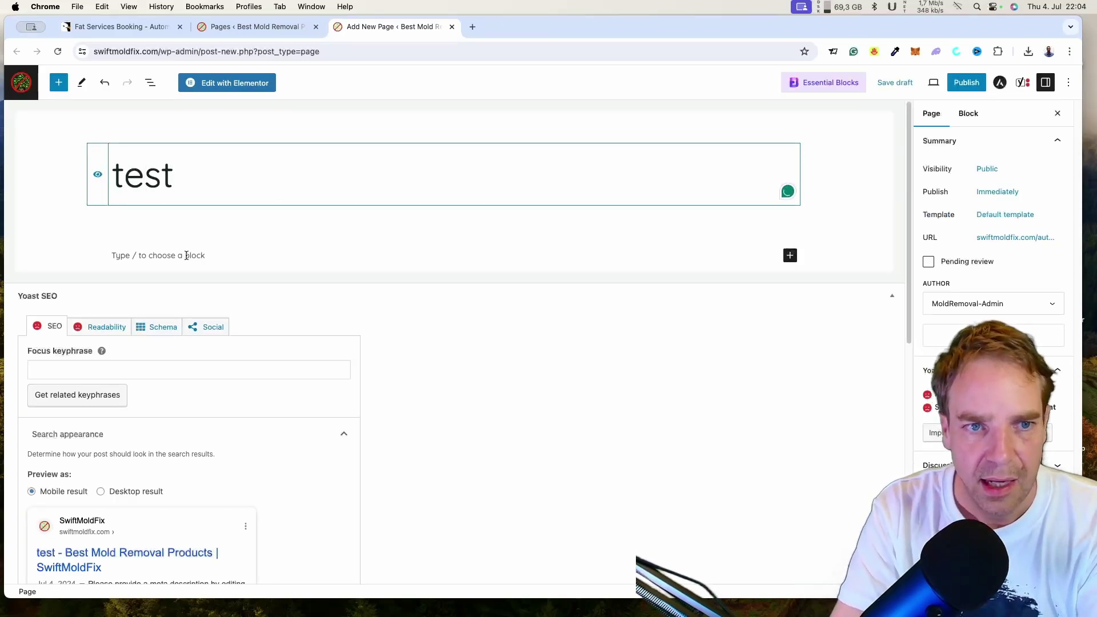
Add a Shortcode block below the page title containing [fat_sb_booking layout="one-service-provider"]
left_click(790, 256)
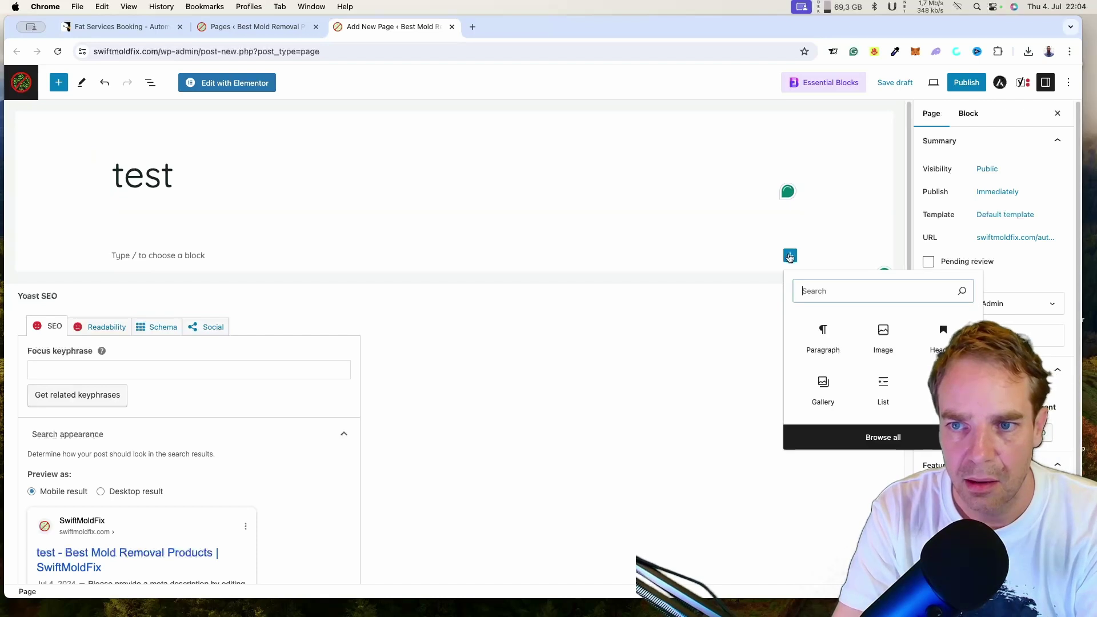
type("sh")
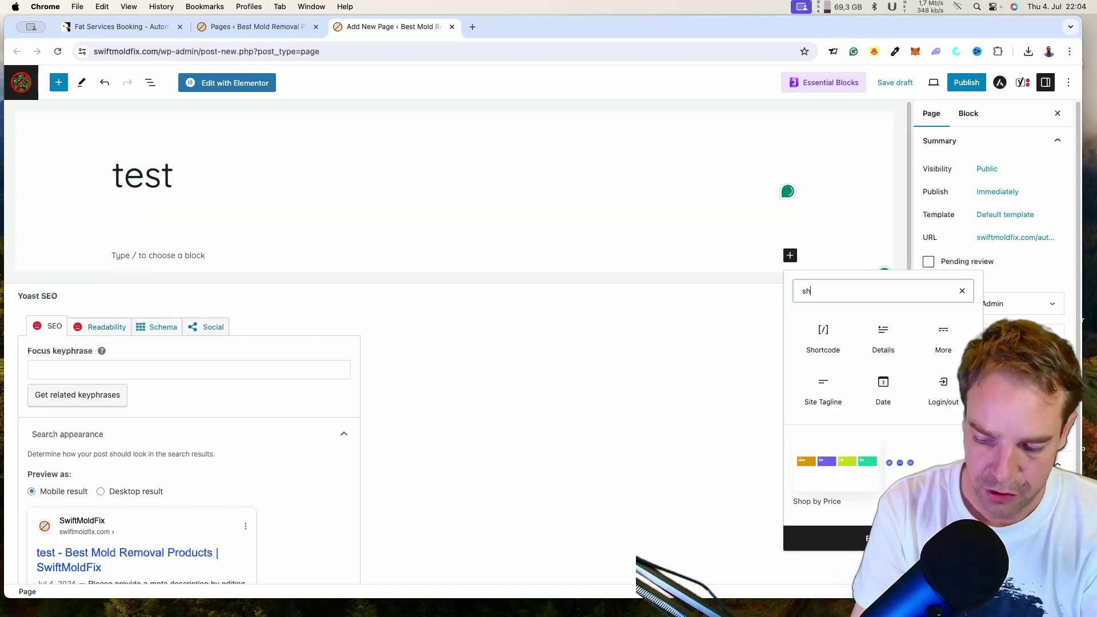
type("ort")
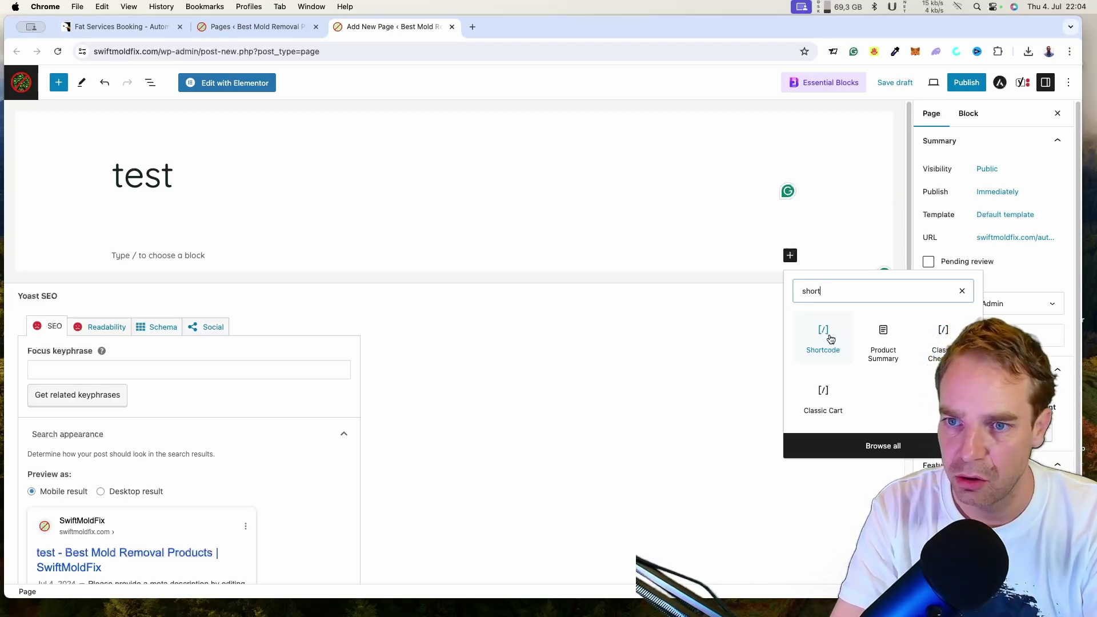
left_click(823, 337)
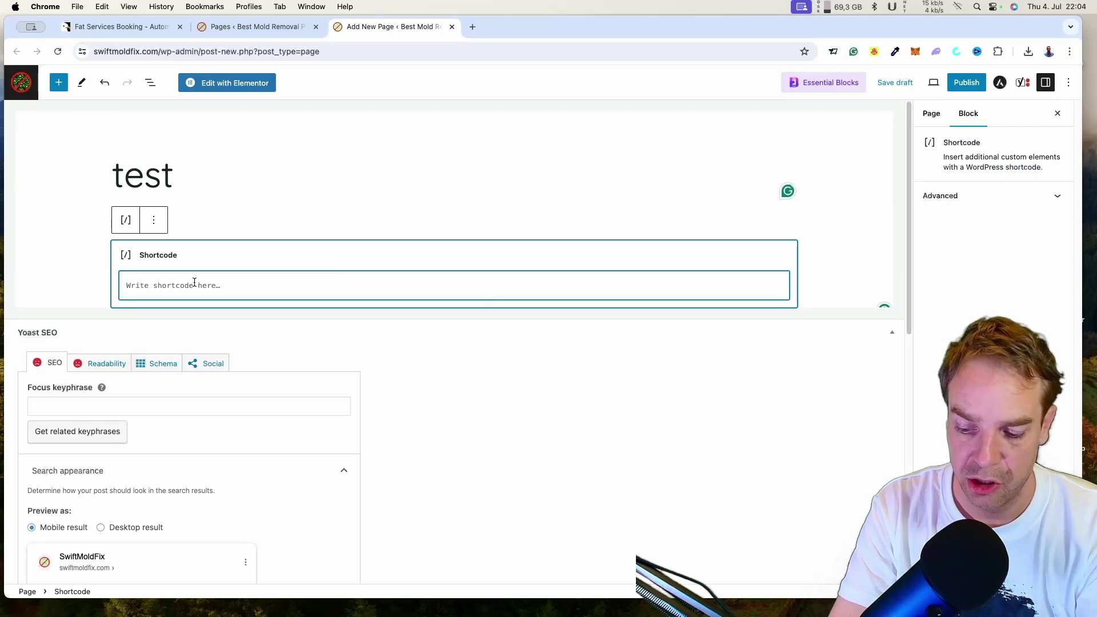
key("super+v")
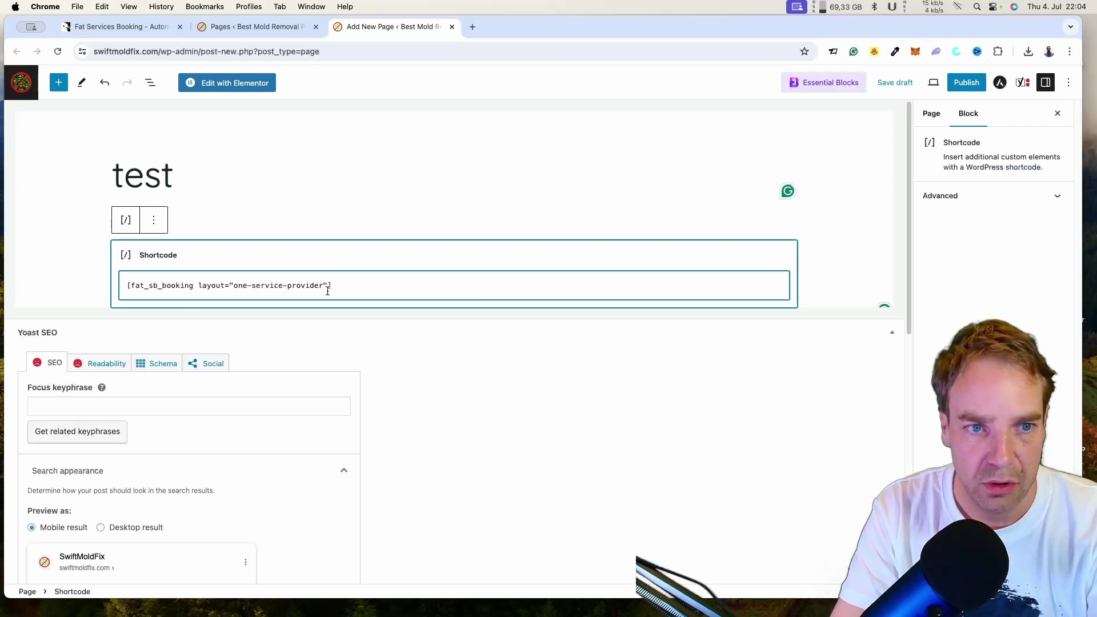
Publish the test page and open its live version in a new browser tab
left_click(966, 82)
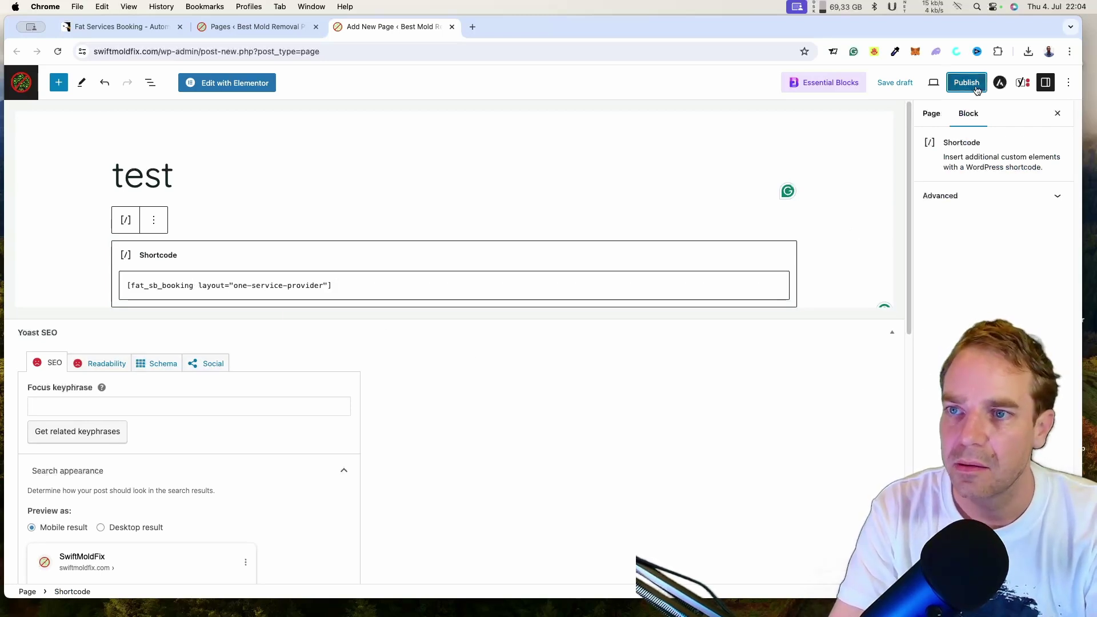
left_click(964, 83)
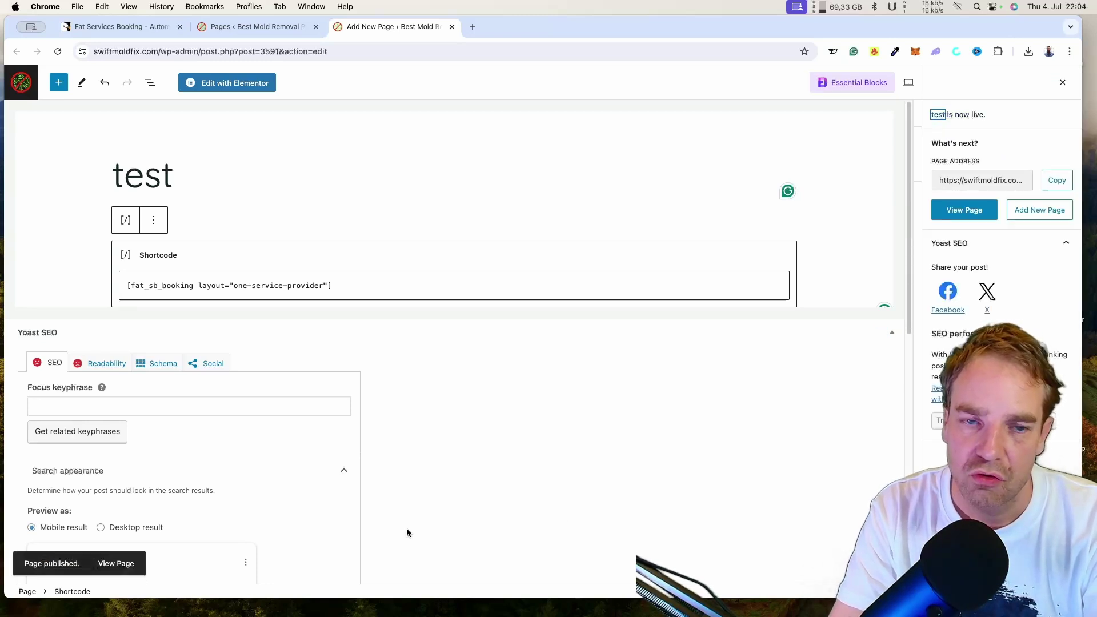
right_click(105, 564)
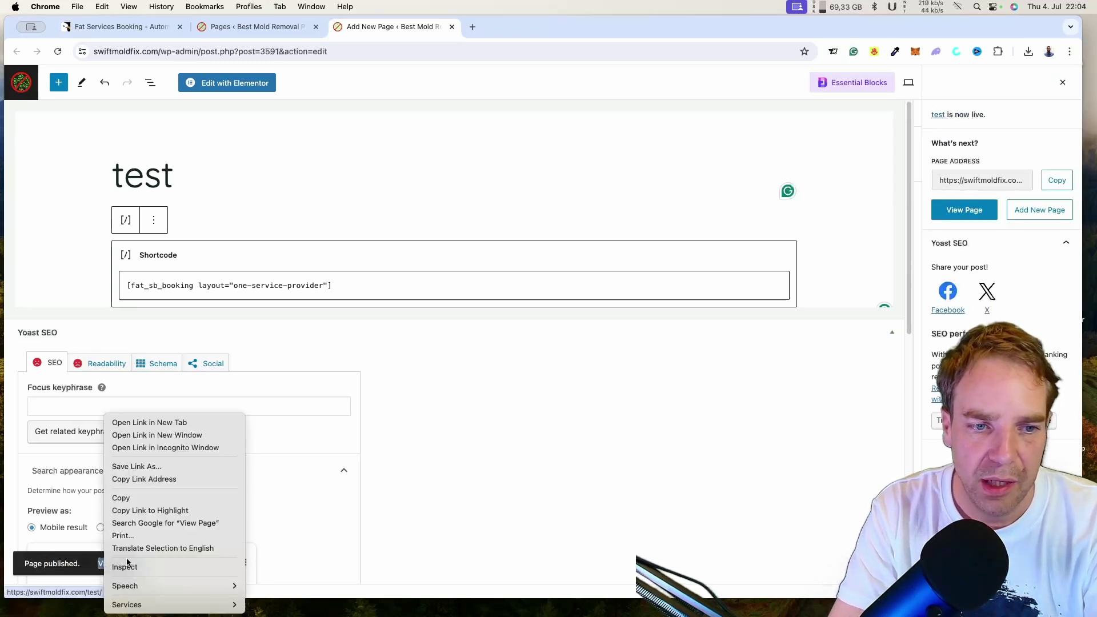
left_click(166, 426)
left_click(495, 31)
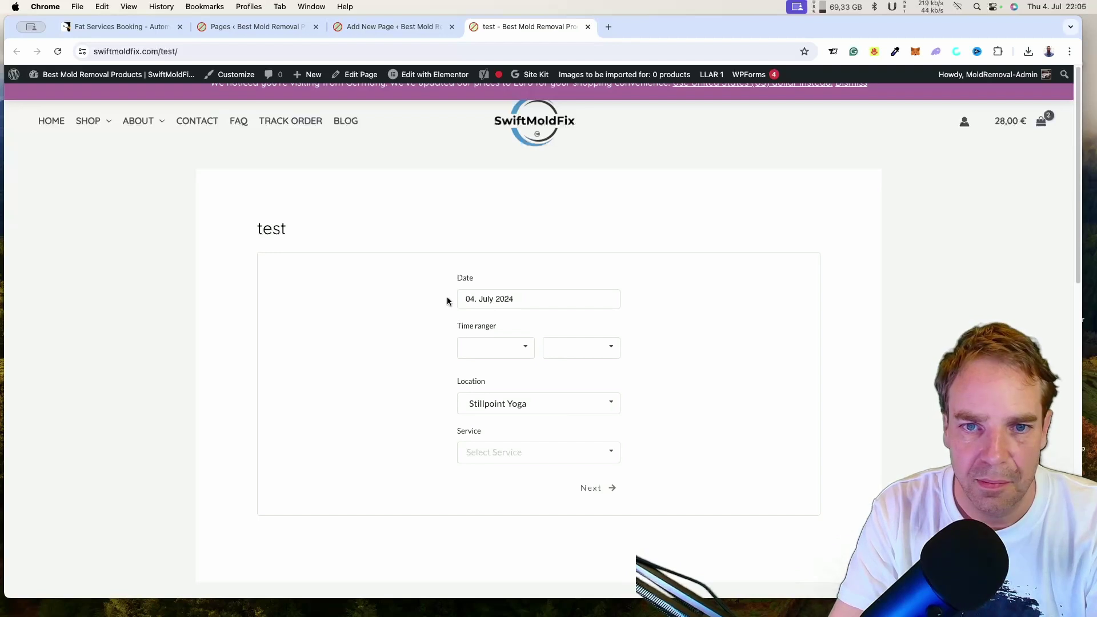
Try out the live booking form, checking its date field and the service and employee selection
left_click(516, 302)
left_click(672, 345)
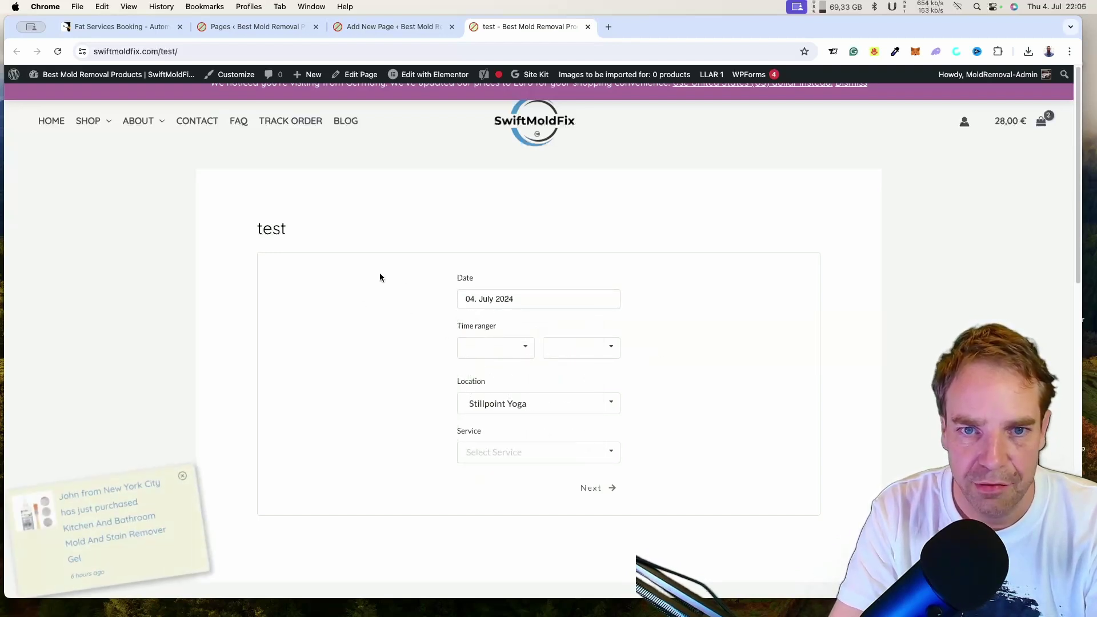
scroll(551, 300, "down", 2)
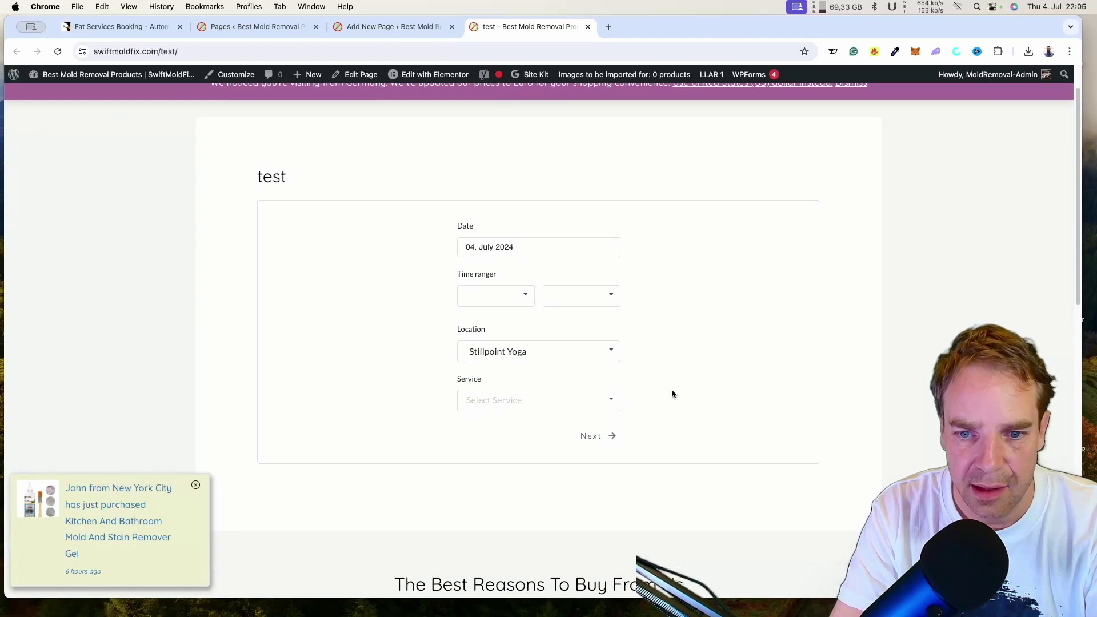
scroll(671, 391, "down", 3)
scroll(671, 392, "up", 2)
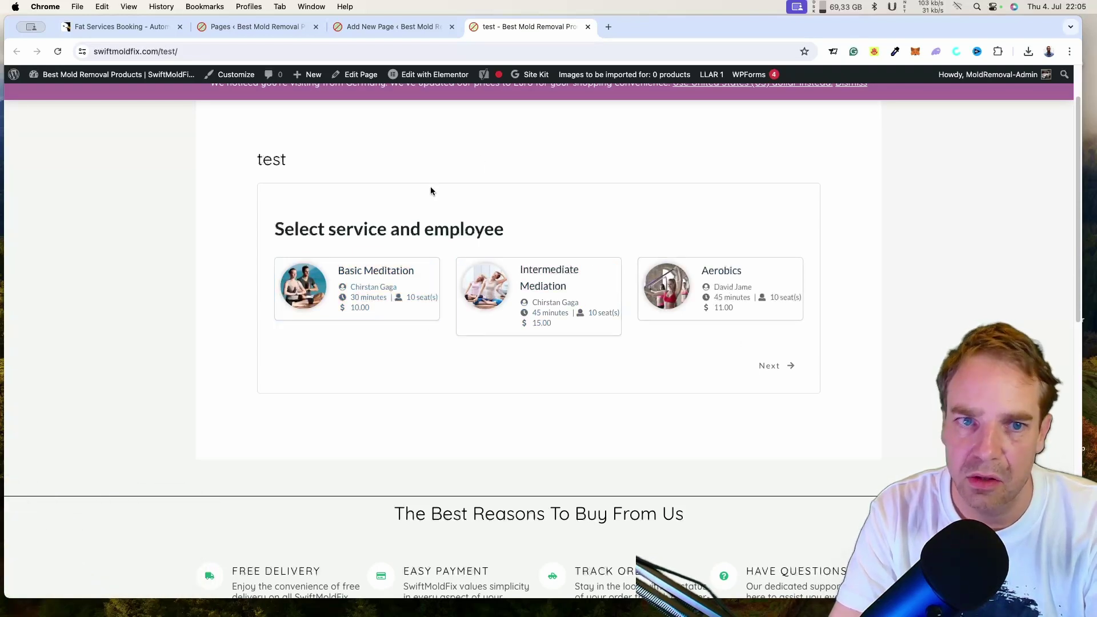
Go back to the booking plugin's Services page and copy the One Service shortcode to the clipboard
left_click(256, 27)
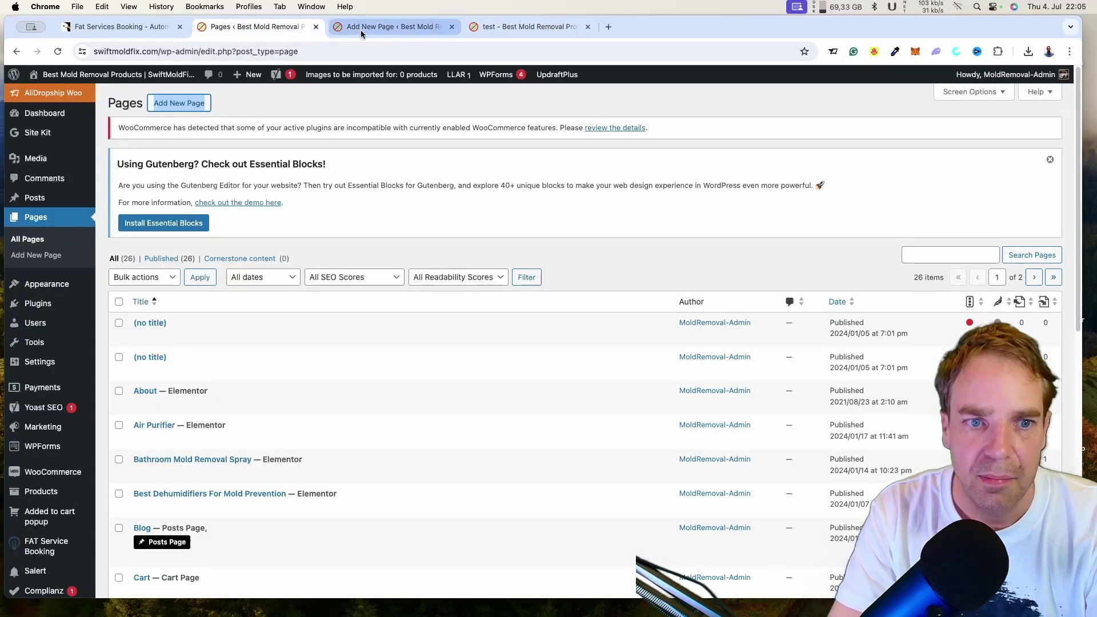
mouse_move(51, 546)
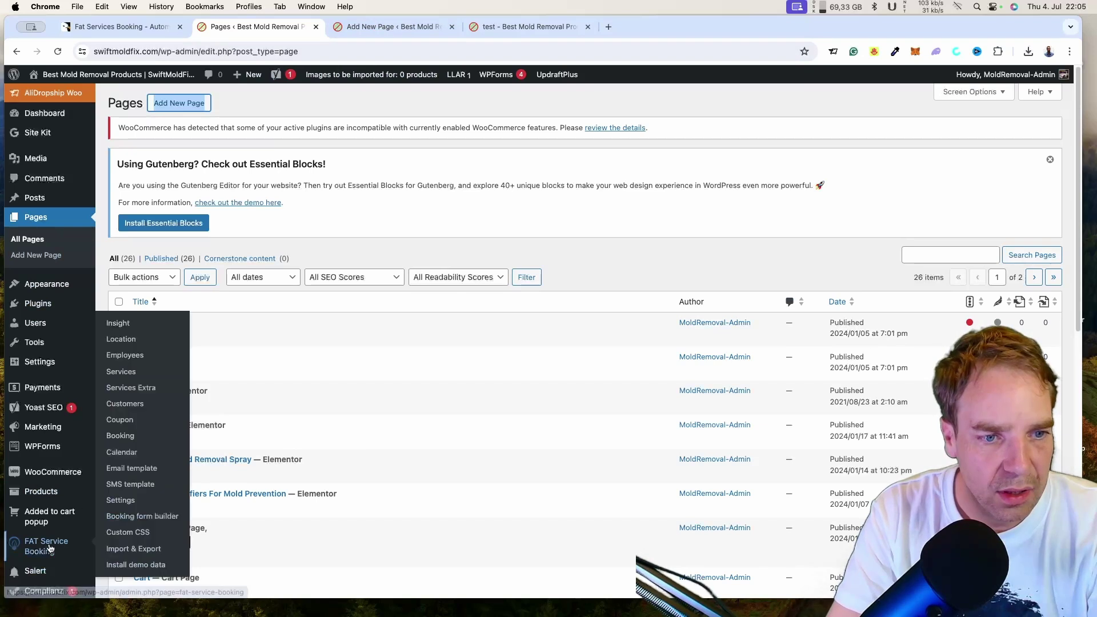
left_click(121, 374)
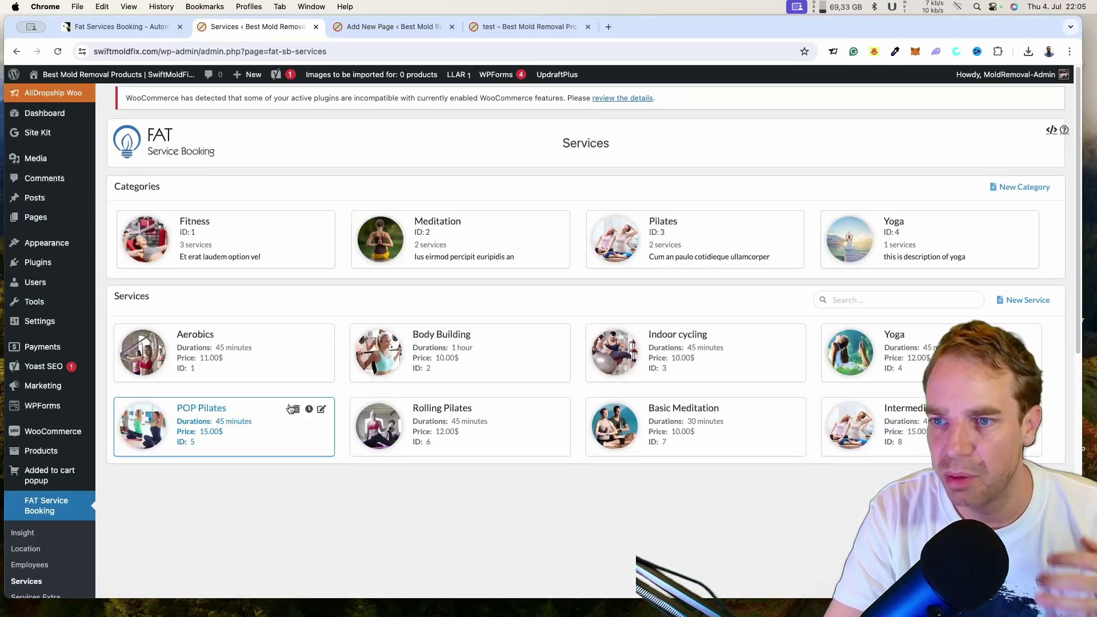
left_click(1051, 130)
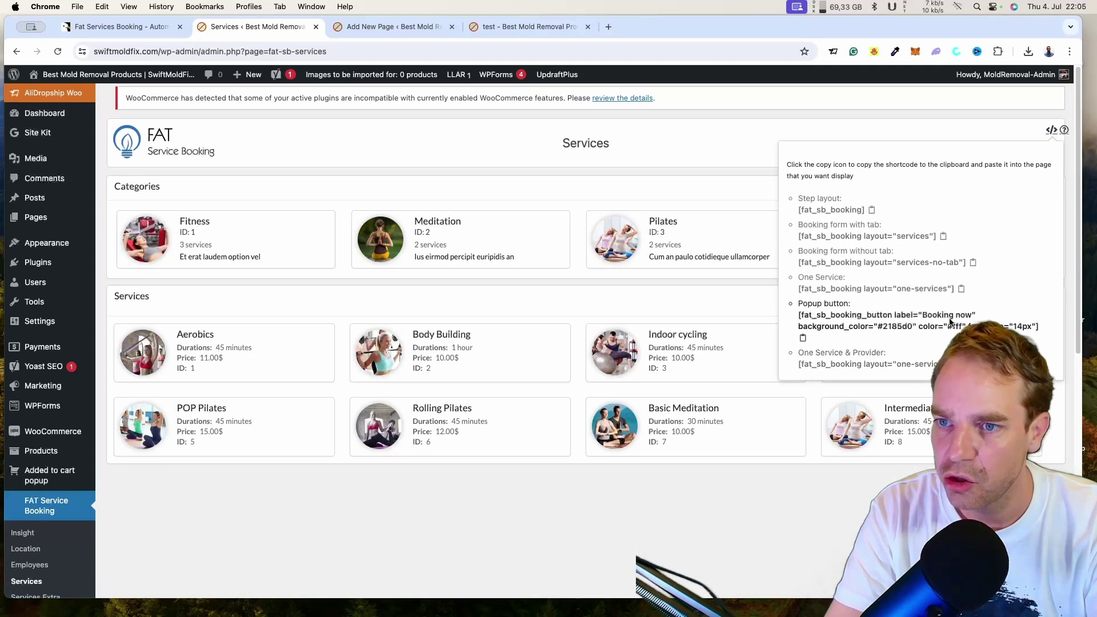
left_click(962, 291)
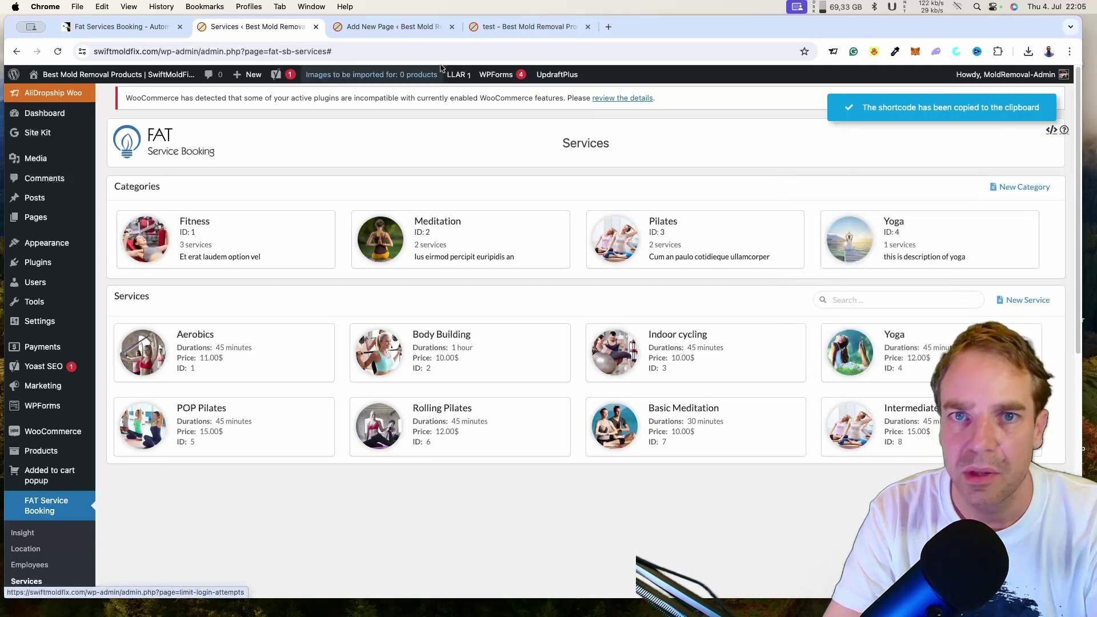
Add a second Shortcode block with [fat_sb_booking layout="one-services"] to the test page and update the page
left_click(500, 29)
left_click(416, 27)
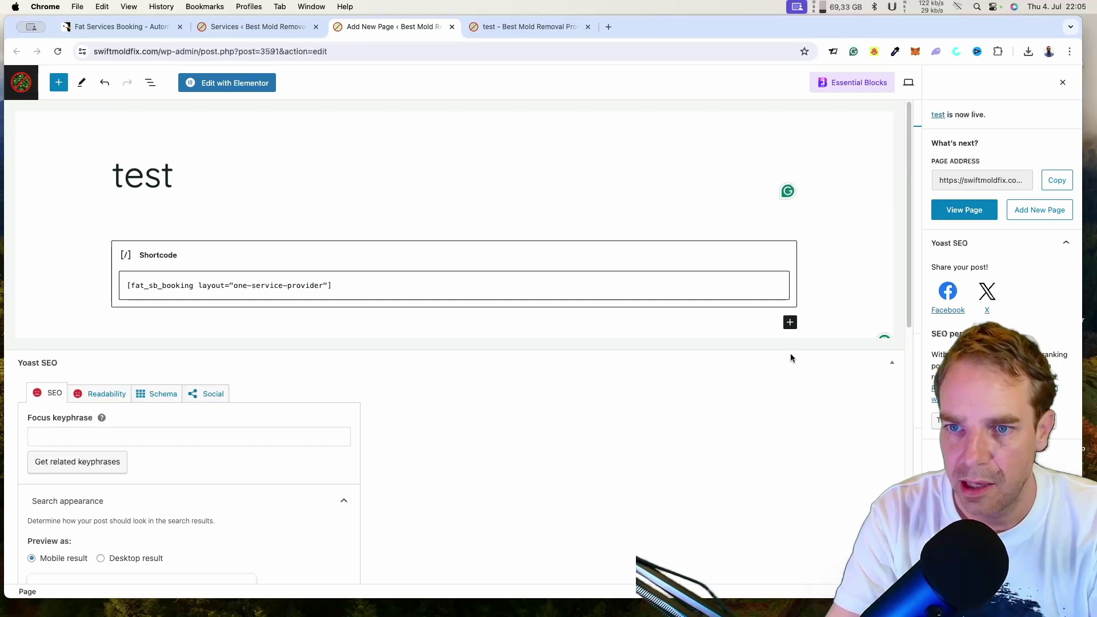
left_click(792, 322)
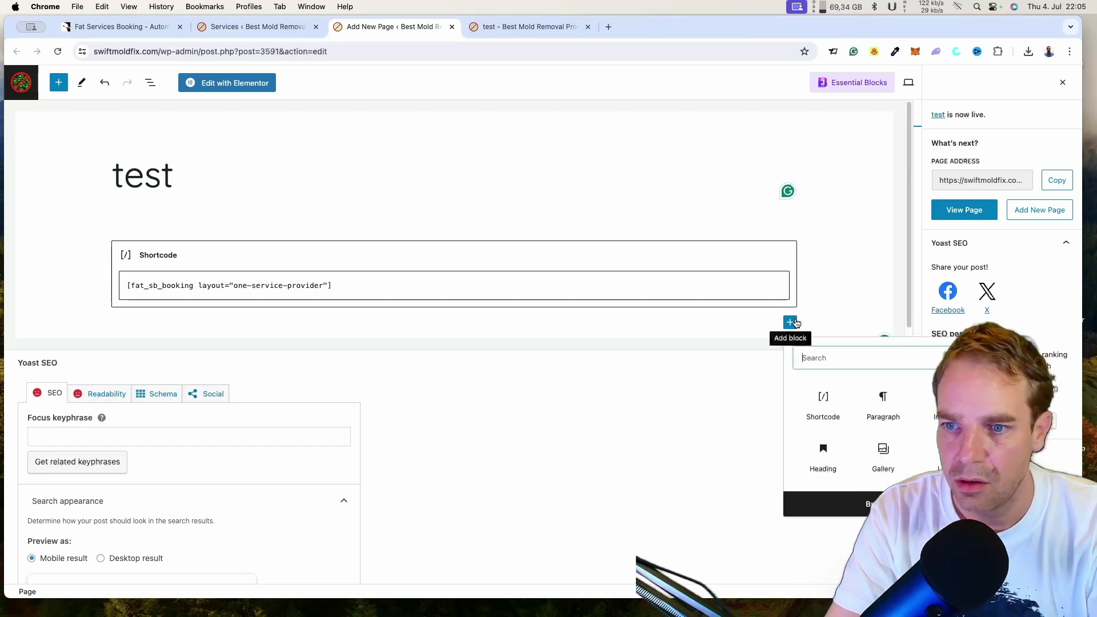
left_click(808, 422)
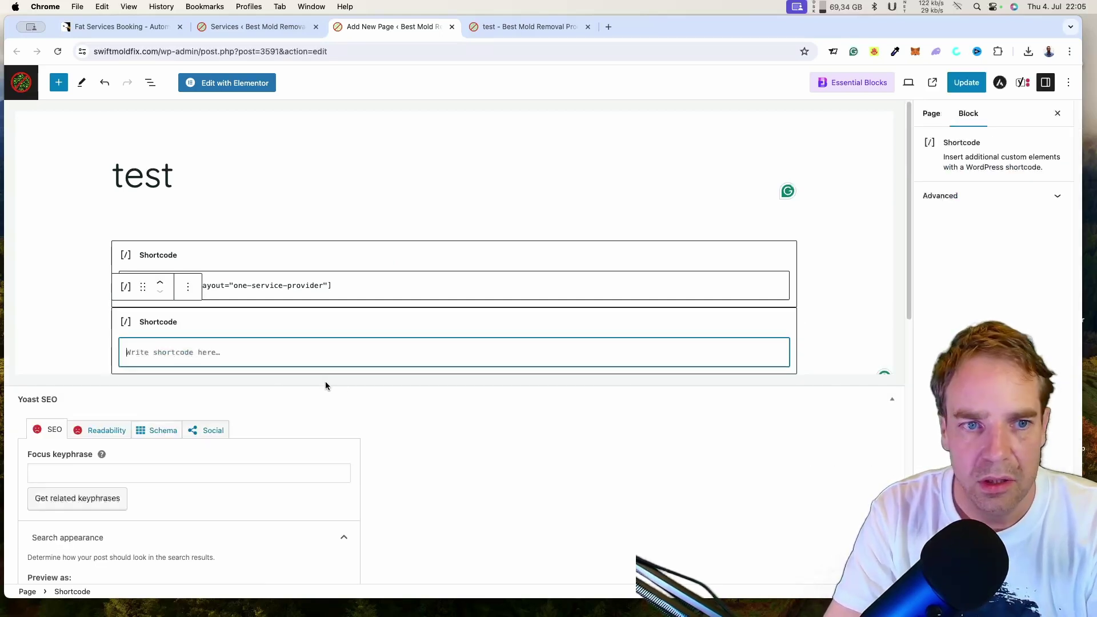
key("super+v")
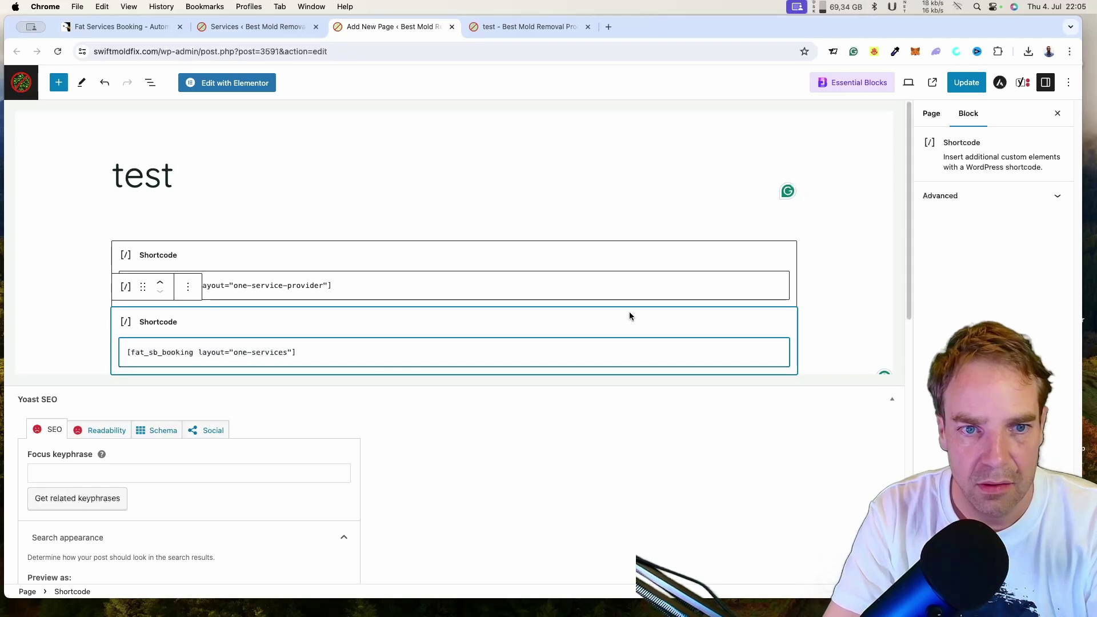
left_click(962, 84)
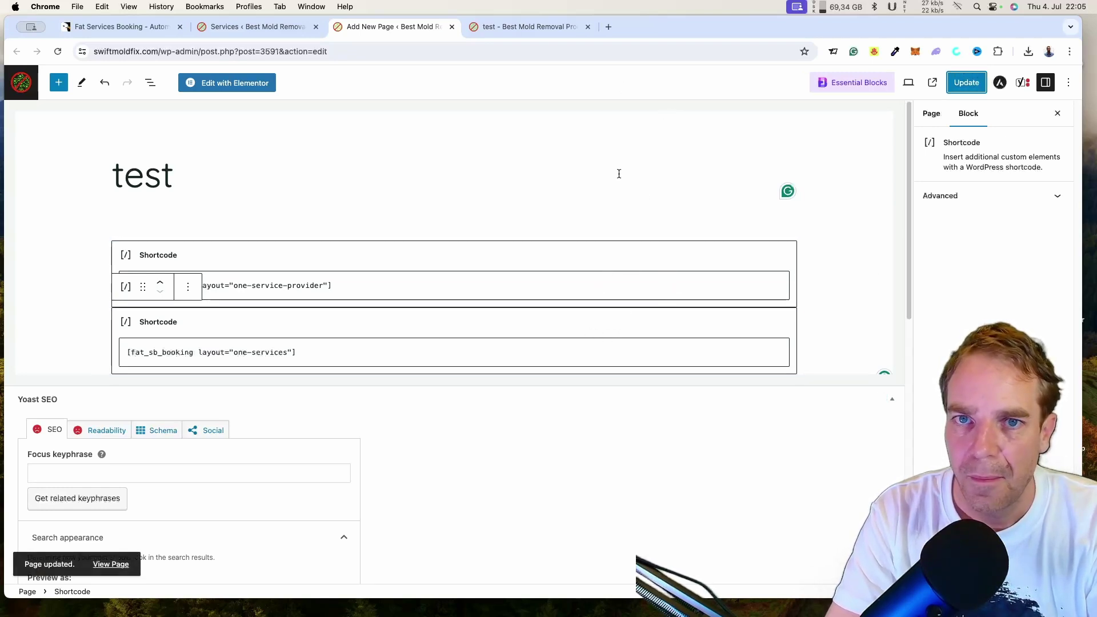
Reload the live test page and choose the second employee in the lower booking form
left_click(521, 32)
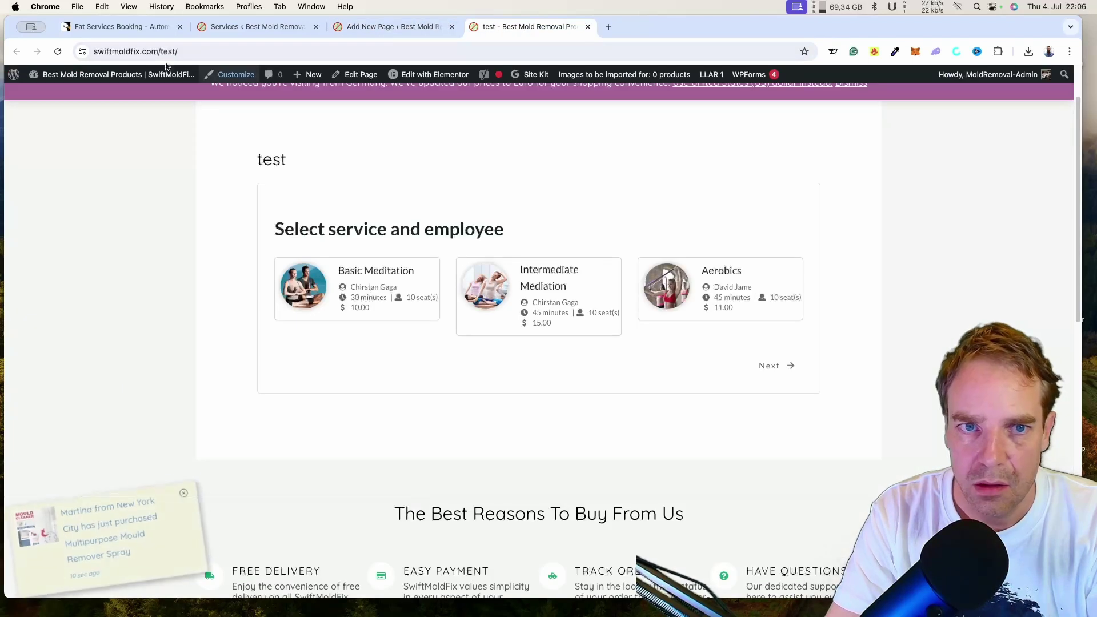
left_click(59, 53)
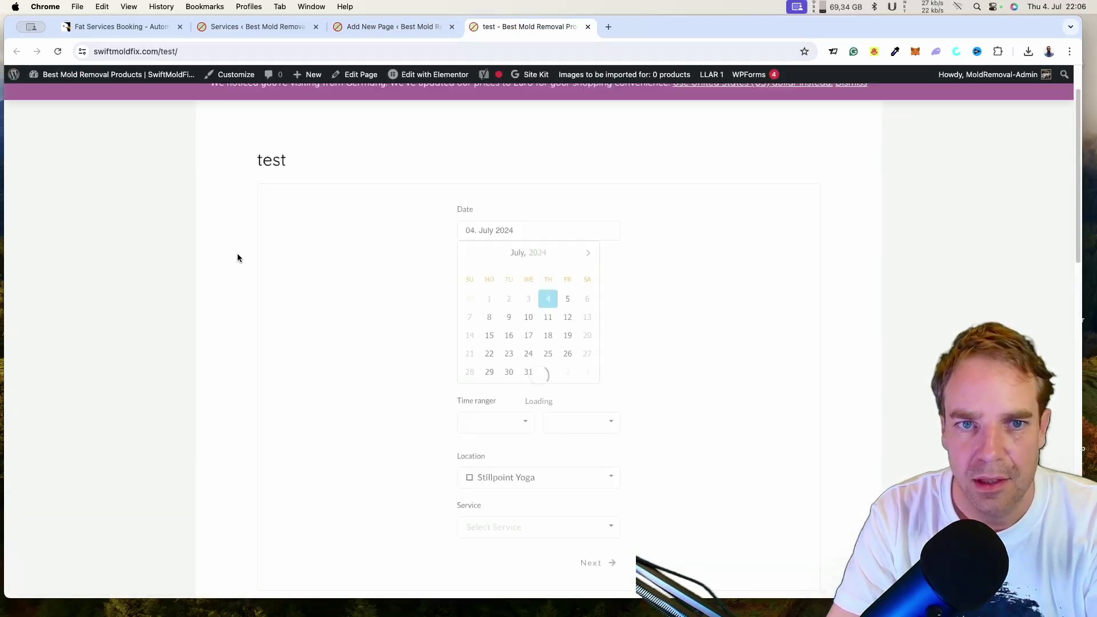
scroll(232, 256, "down", 4)
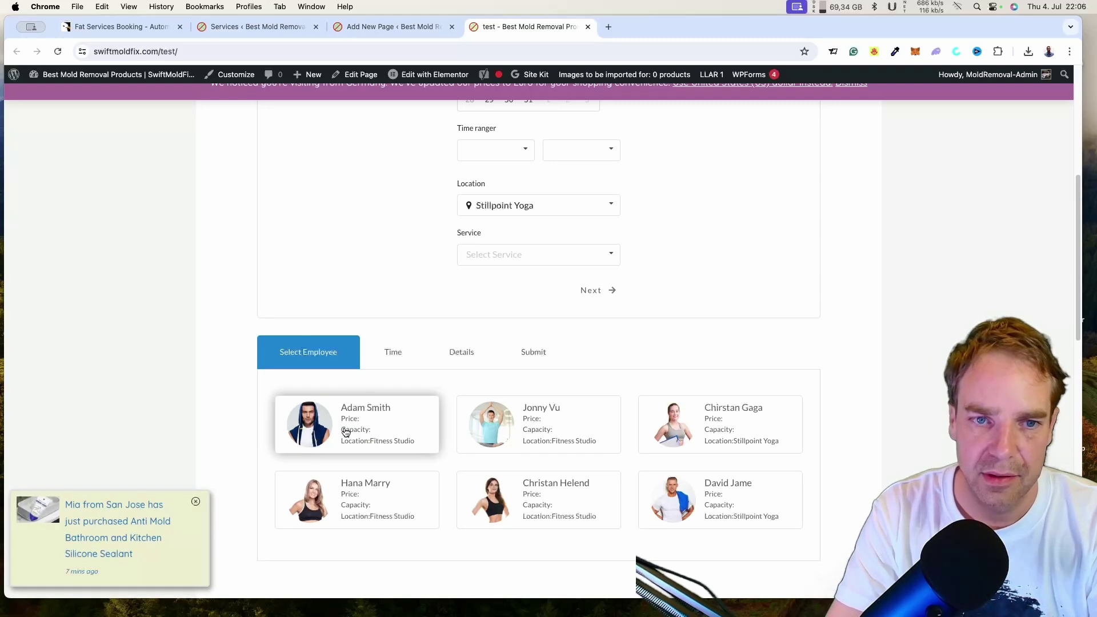
left_click(560, 428)
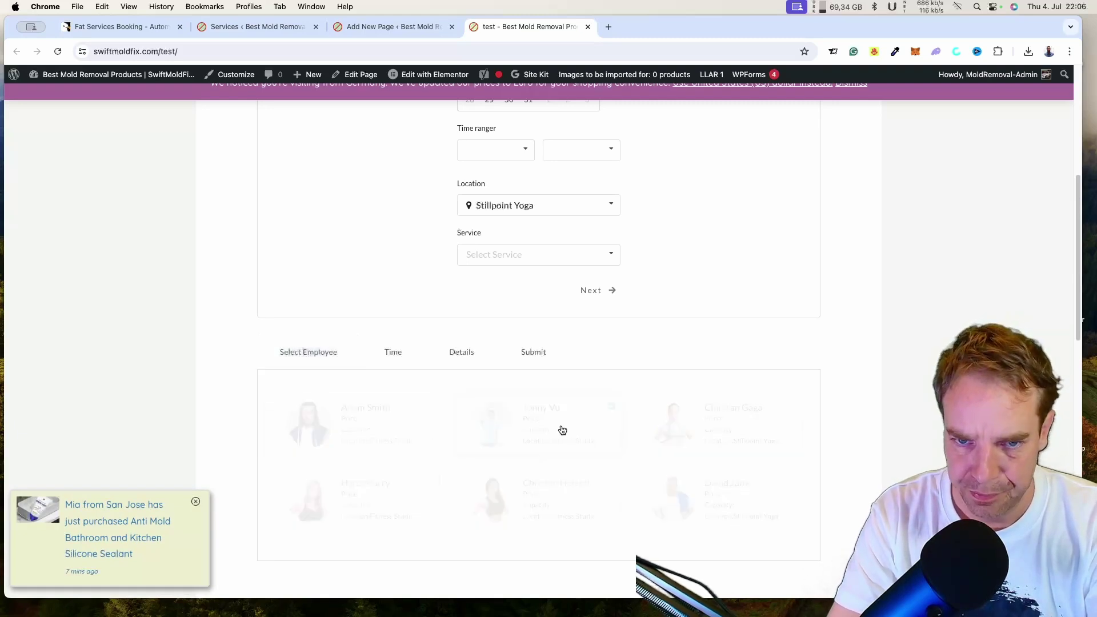
Examine the lower form's Time stage with its calendar, and compare it with the date-based form above
scroll(559, 425, "down", 5)
scroll(560, 425, "up", 3)
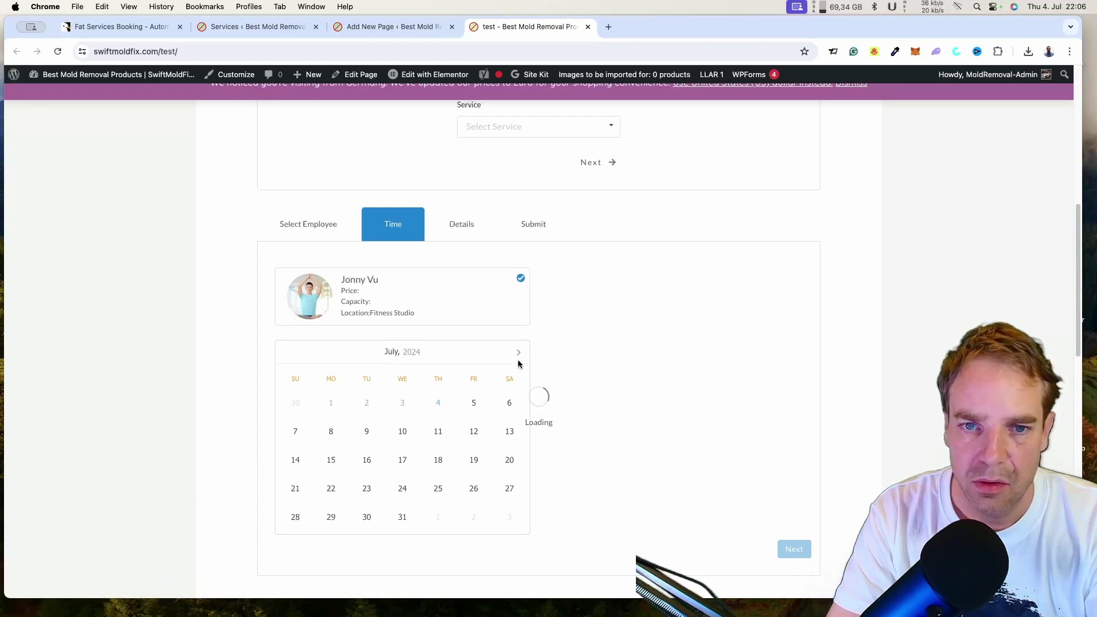
scroll(525, 377, "up", 3)
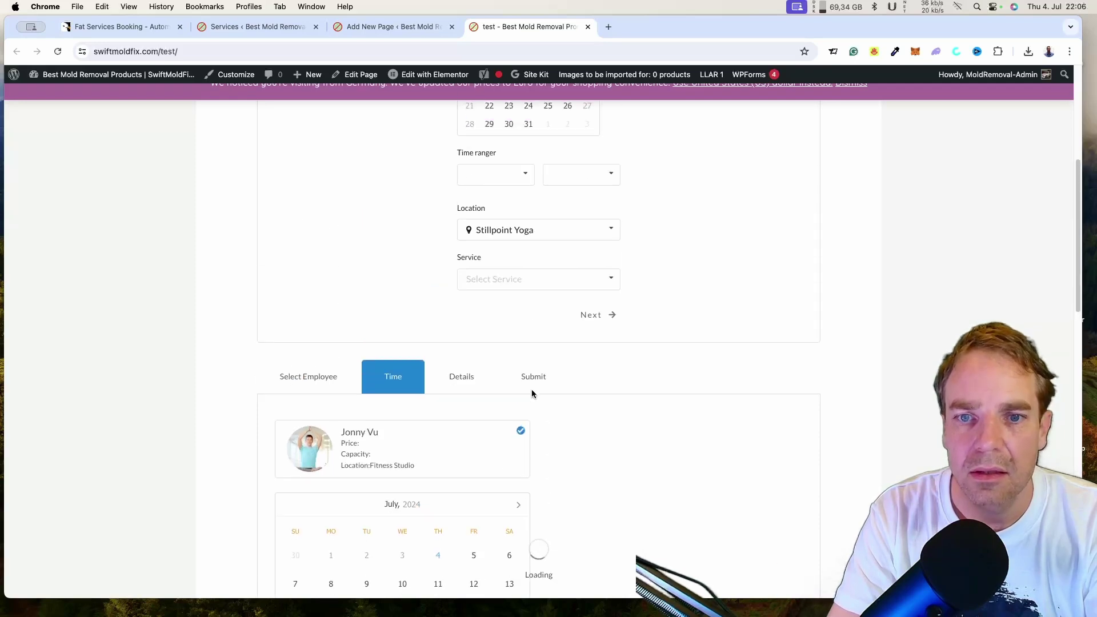
scroll(531, 389, "down", 2)
scroll(553, 402, "up", 5)
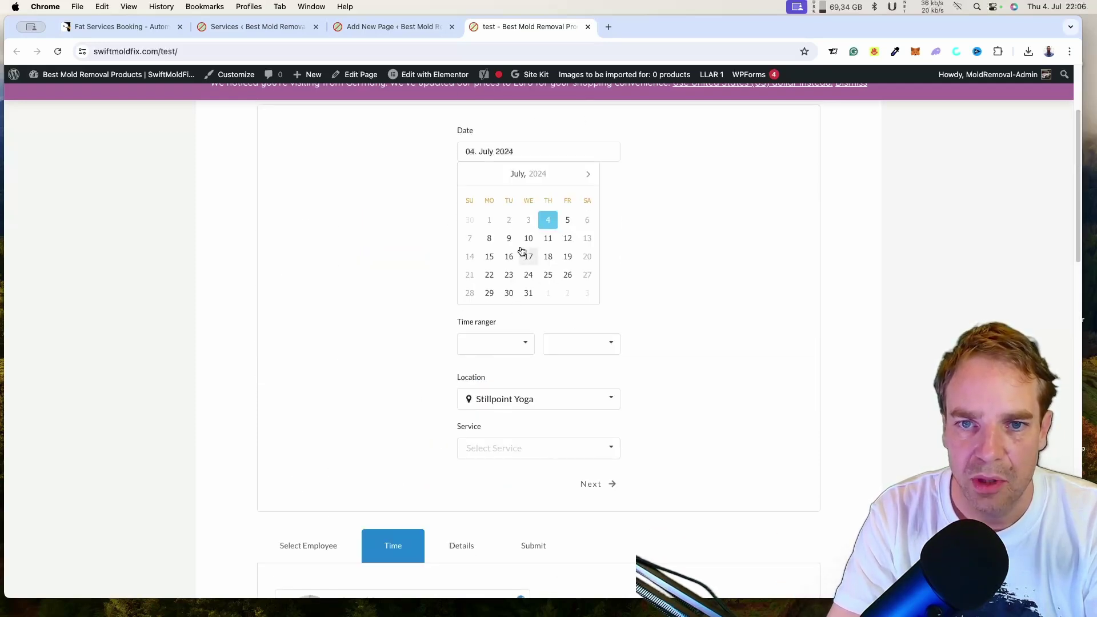
scroll(643, 303, "down", 5)
scroll(623, 325, "down", 3)
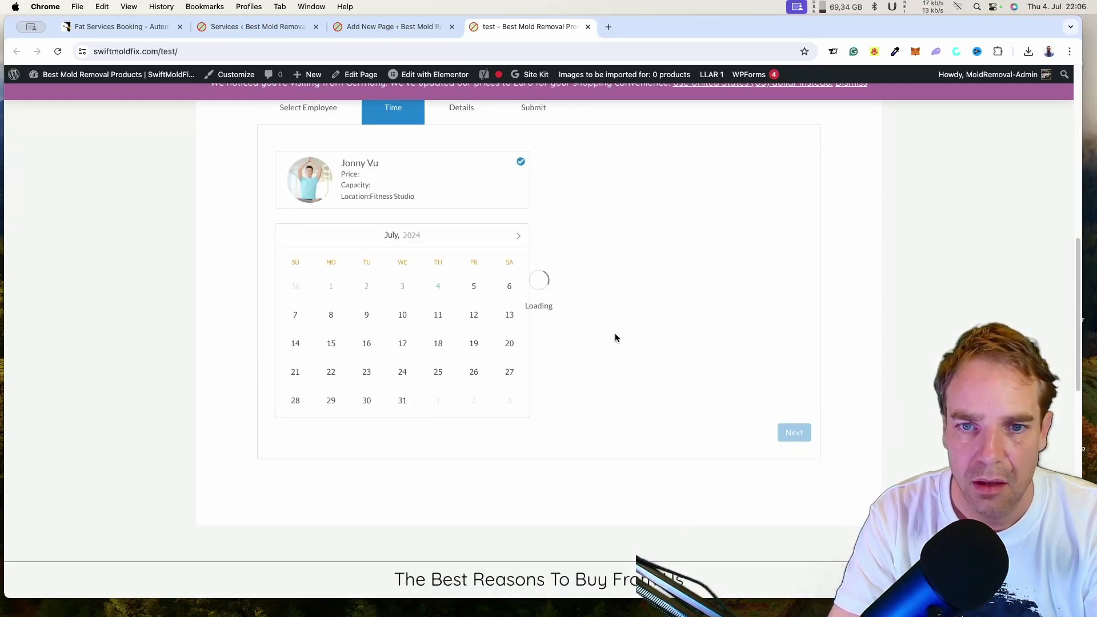
scroll(606, 339, "up", 5)
scroll(548, 320, "down", 4)
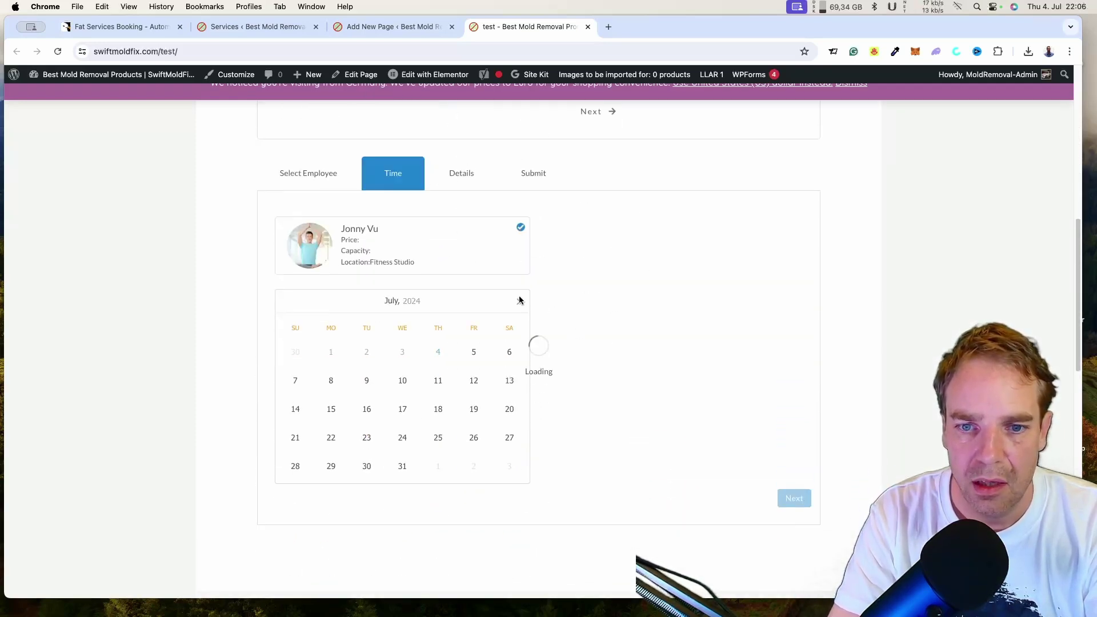
Reload the live page, choose the first employee in the lower booking form, and check its Time stage
left_click(57, 51)
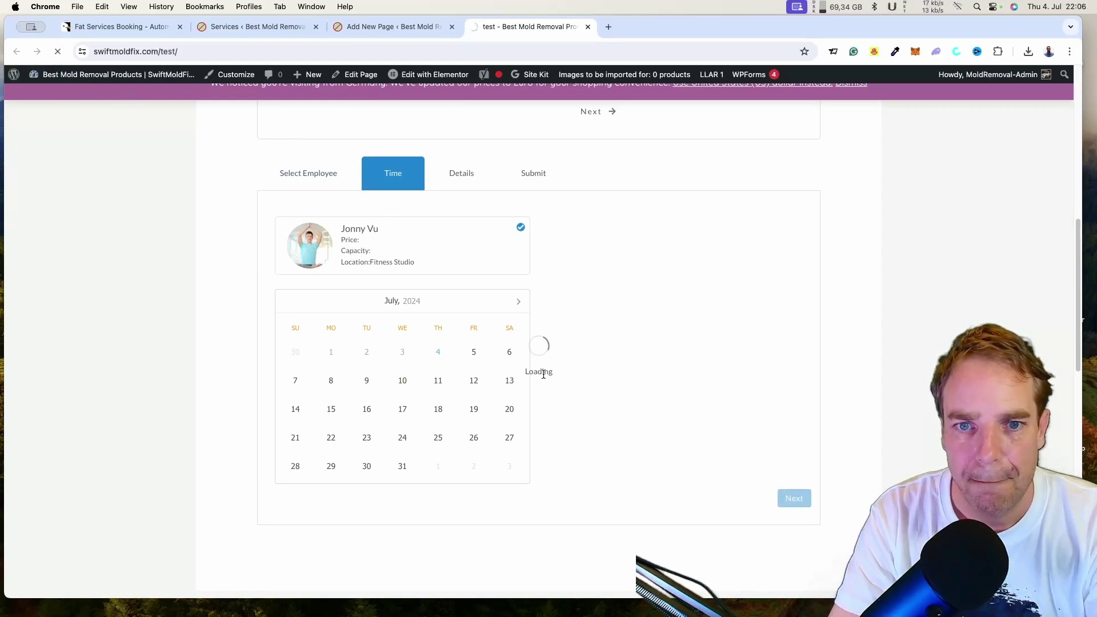
scroll(543, 373, "up", 3)
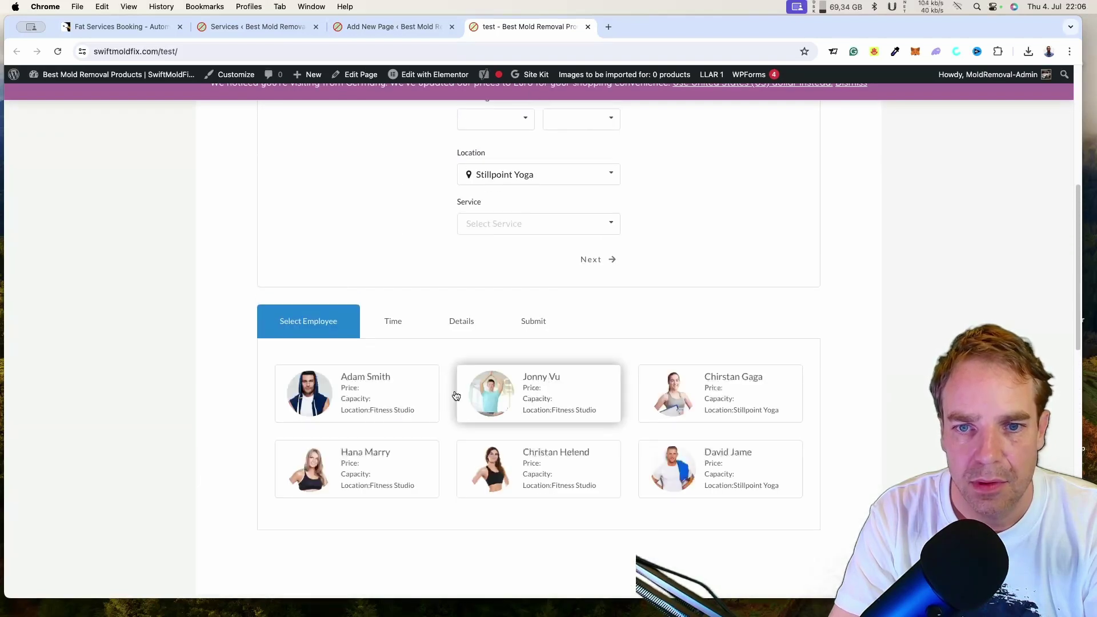
left_click(370, 397)
scroll(509, 387, "down", 5)
scroll(511, 388, "up", 2)
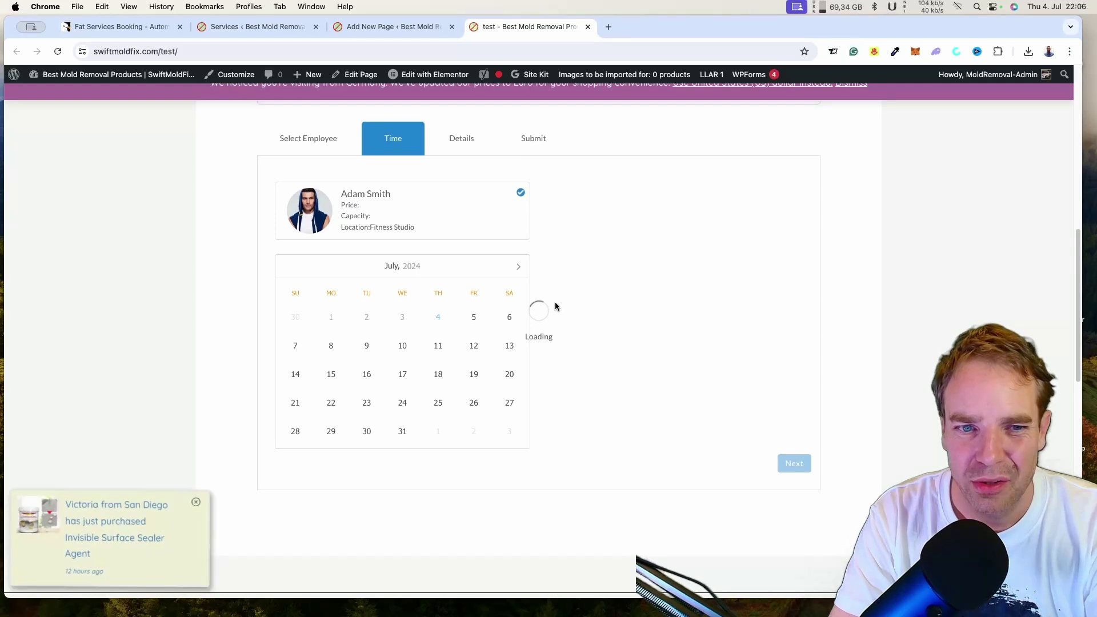
scroll(554, 302, "up", 2)
scroll(508, 126, "up", 2)
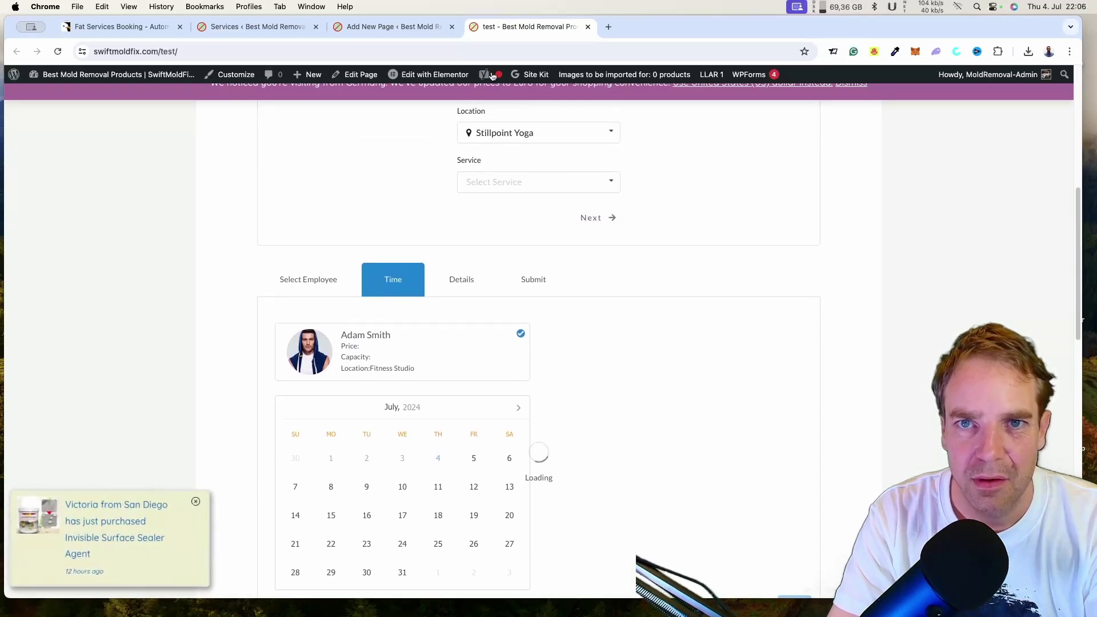
Delete the one-service-provider Shortcode block from the test page and update the page
left_click(409, 32)
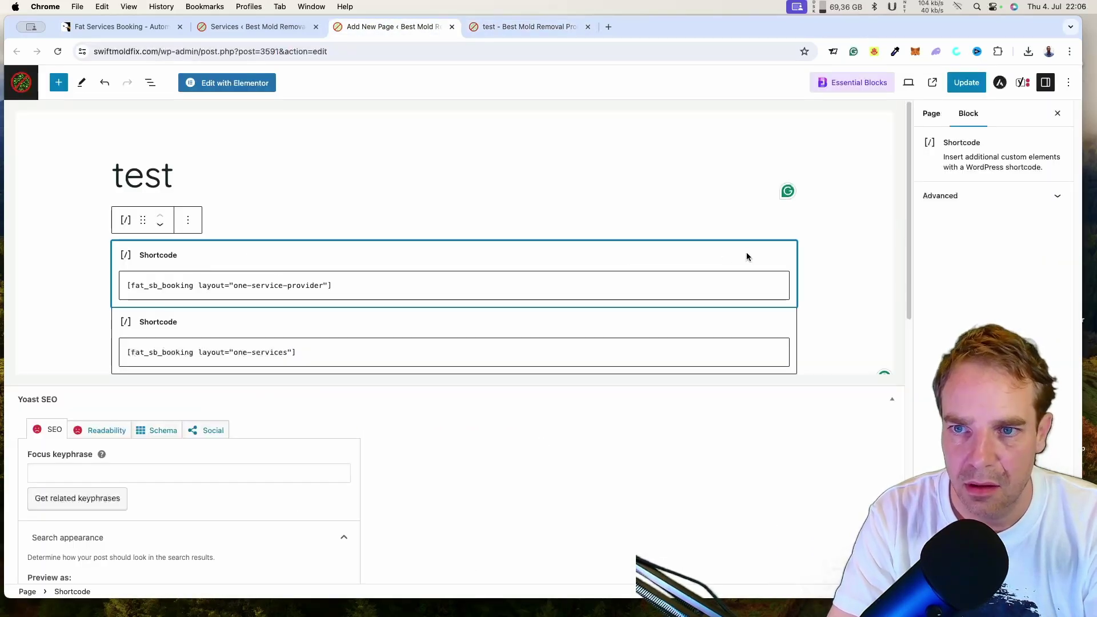
left_click(188, 221)
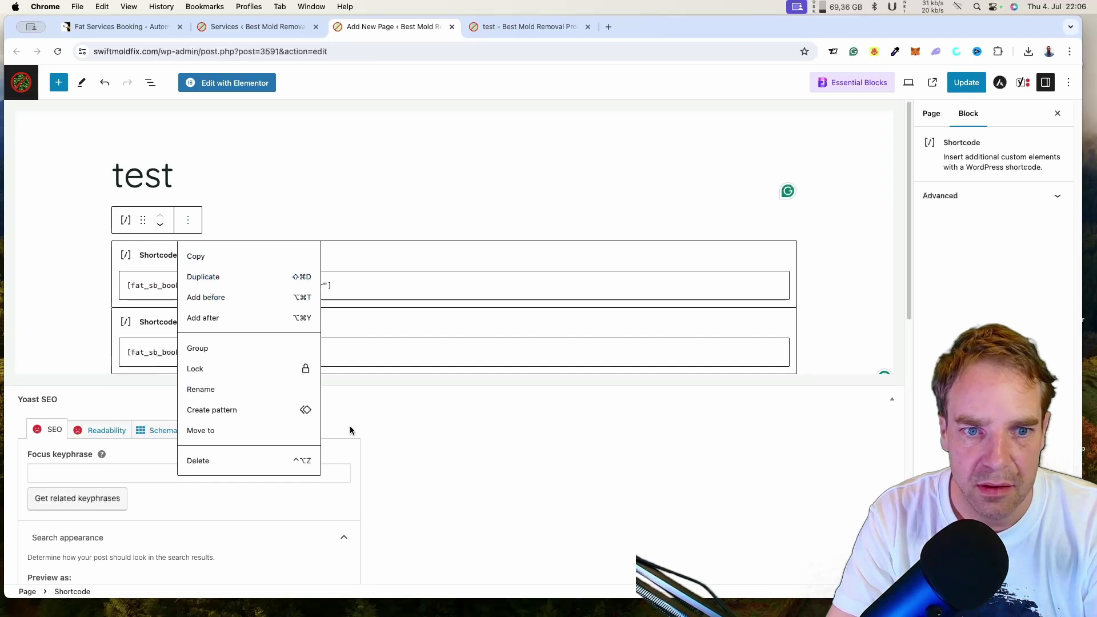
left_click(265, 466)
left_click(966, 82)
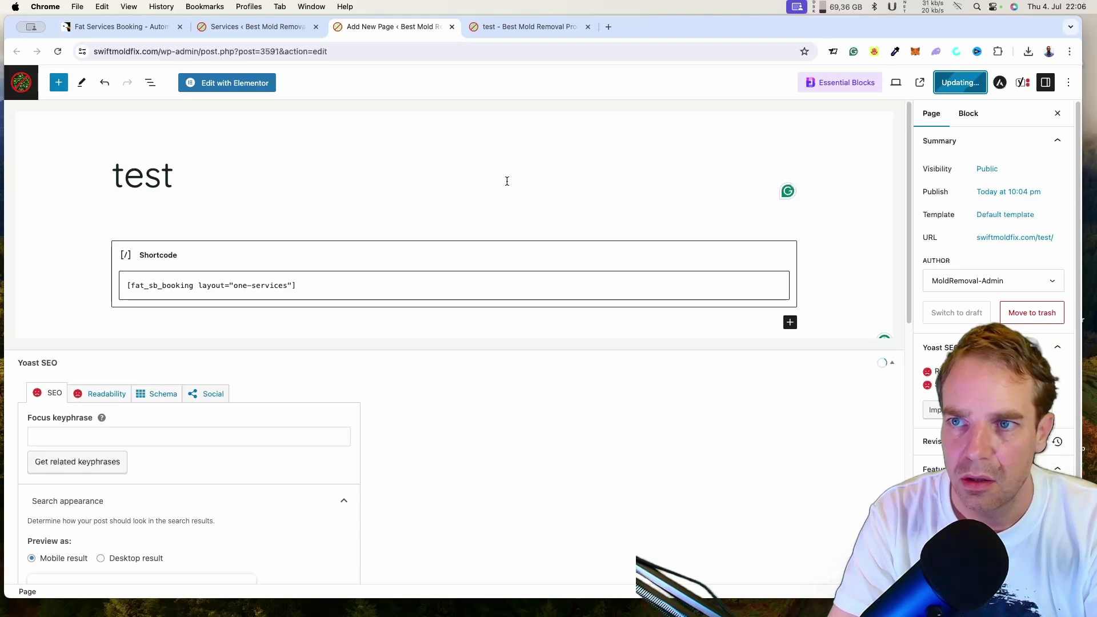
Reload the live test page and choose the first employee in the remaining booking form
left_click(535, 29)
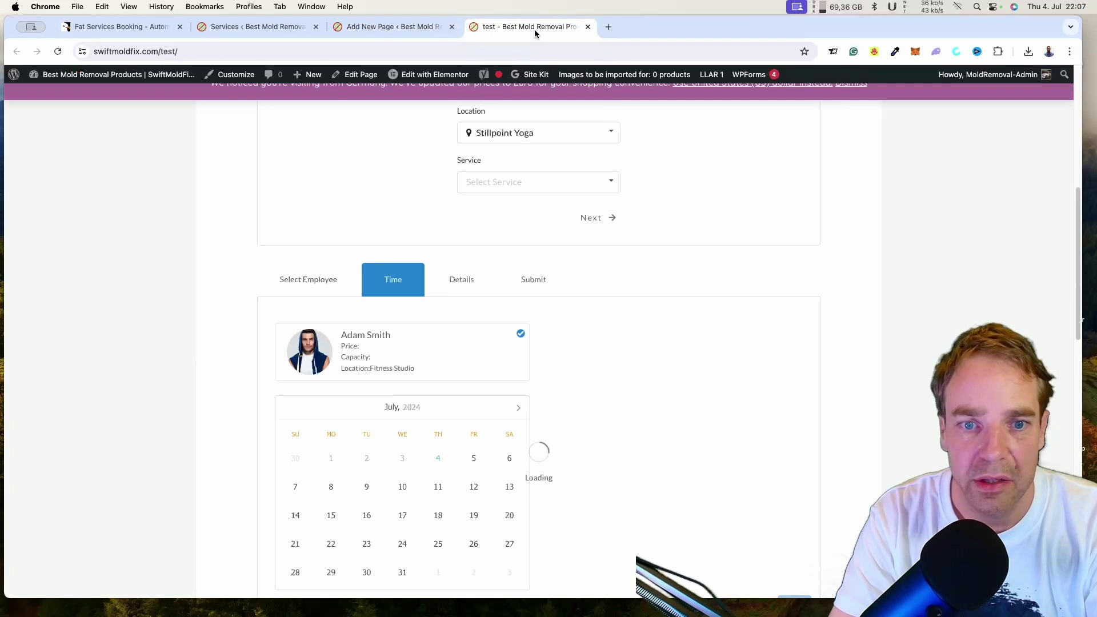
left_click(57, 51)
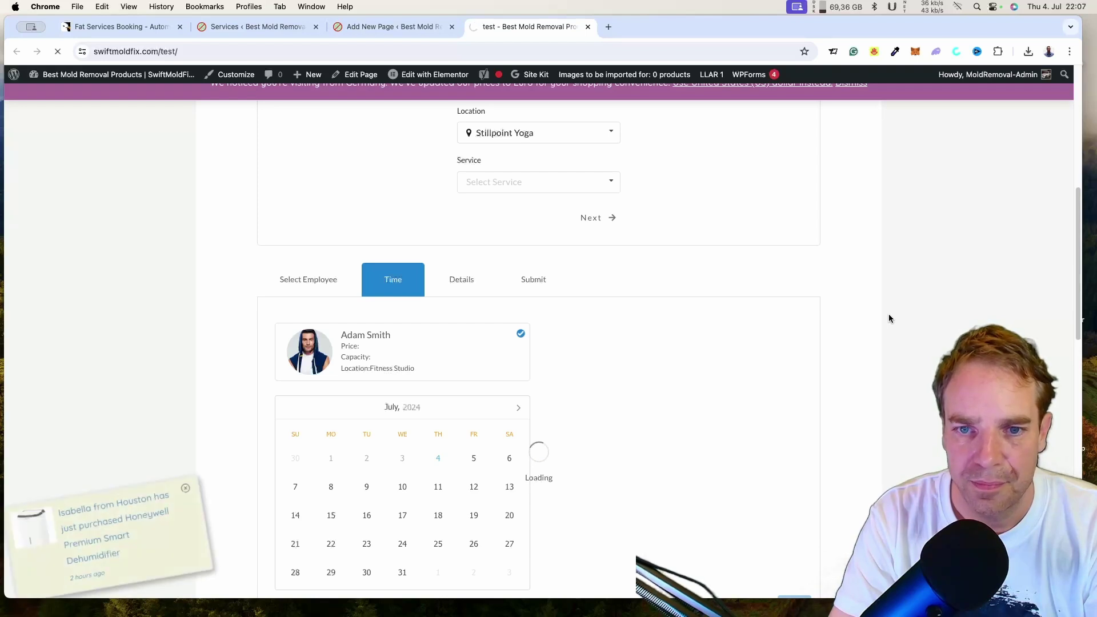
scroll(889, 318, "up", 5)
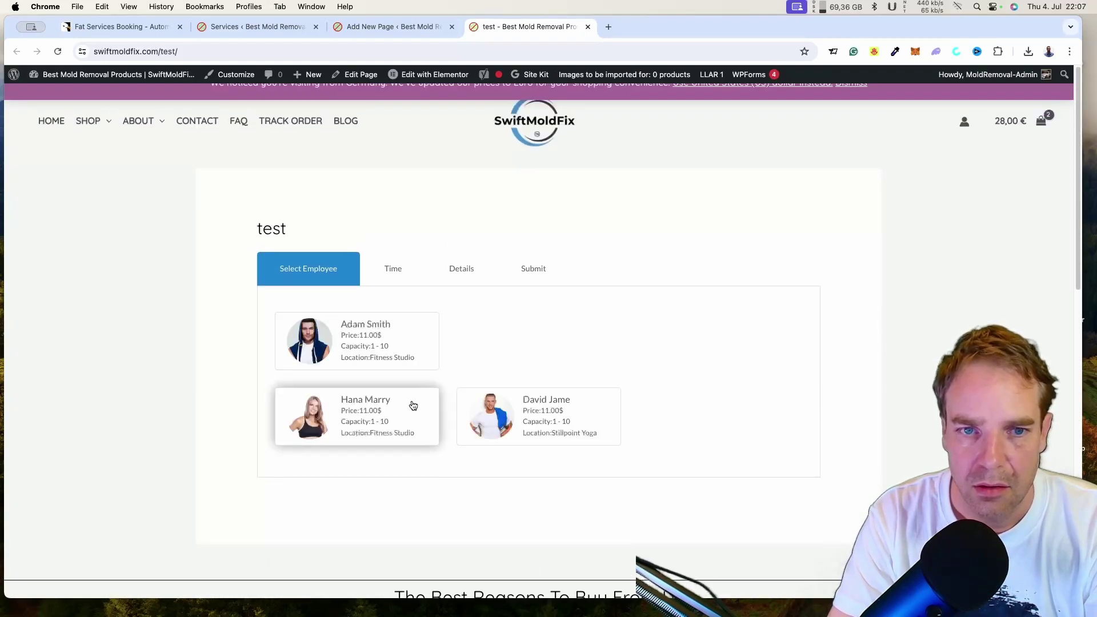
left_click(363, 335)
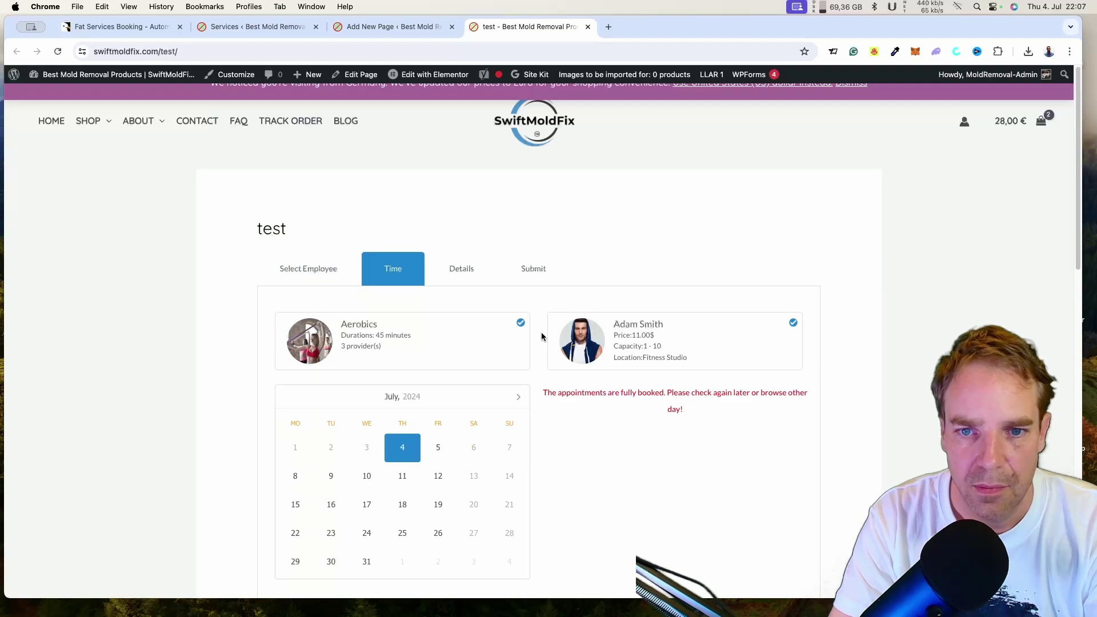
Pick 11 July 2024 and the 10:15 - 11:00 slot, and review the customer and order details
scroll(541, 334, "down", 2)
left_click(398, 388)
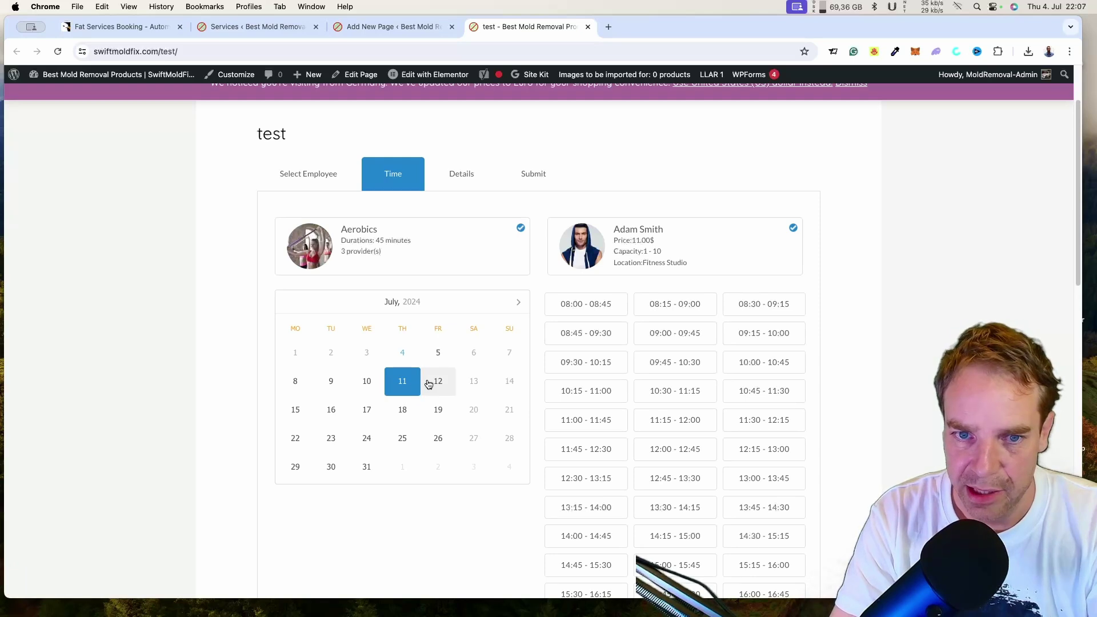
left_click(592, 396)
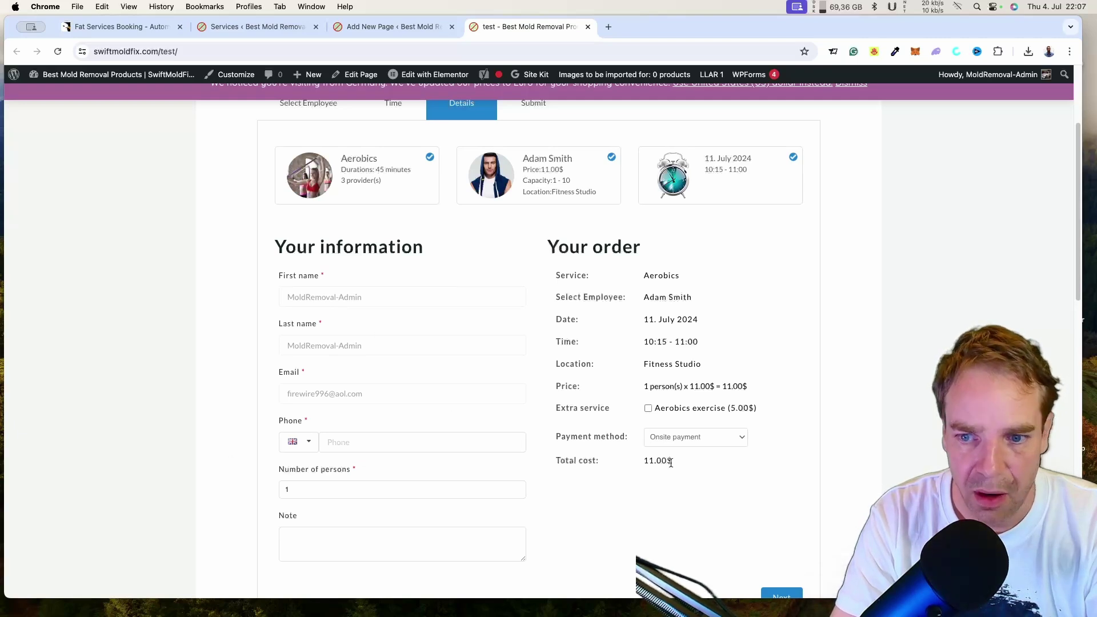
scroll(669, 460, "down", 3)
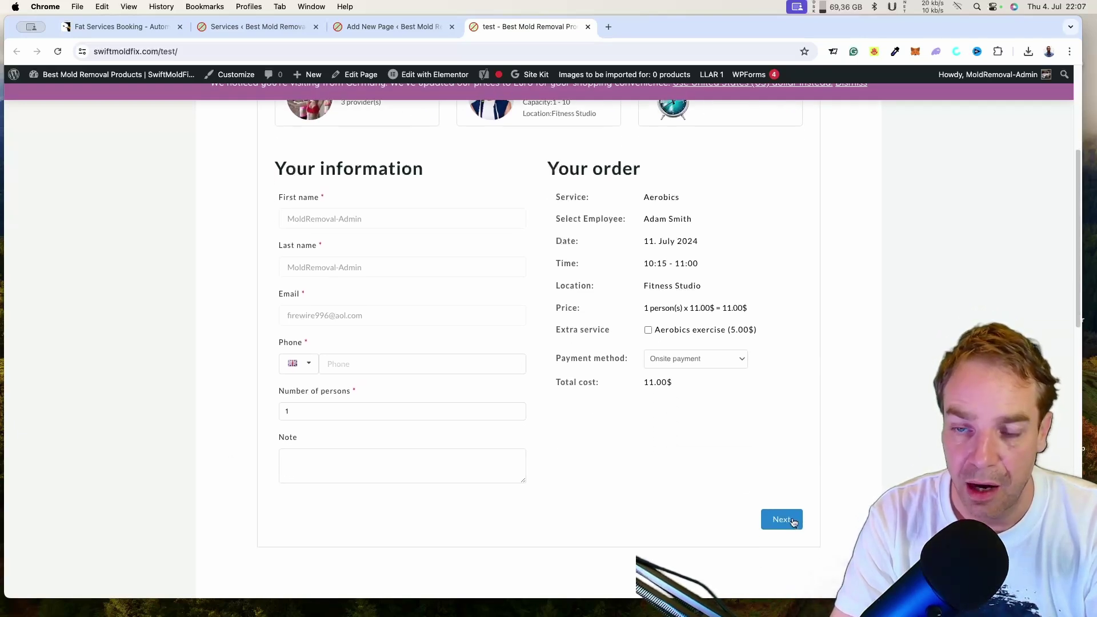
scroll(788, 523, "up", 1)
left_click(777, 551)
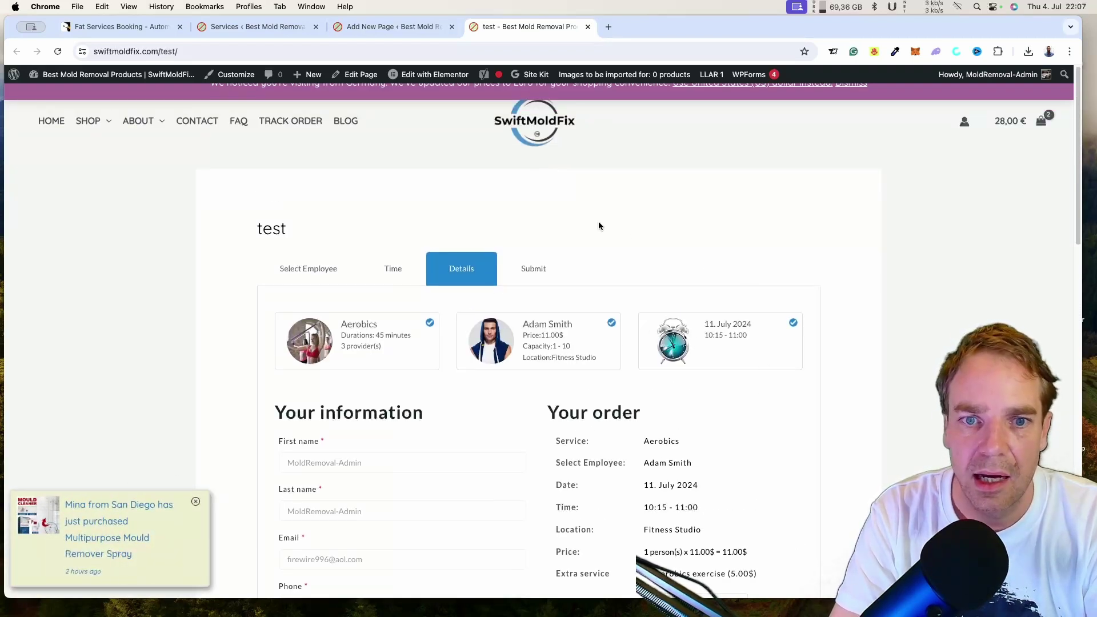
Copy the "Booking form with tab" shortcode from the plugin's Services page
left_click(397, 30)
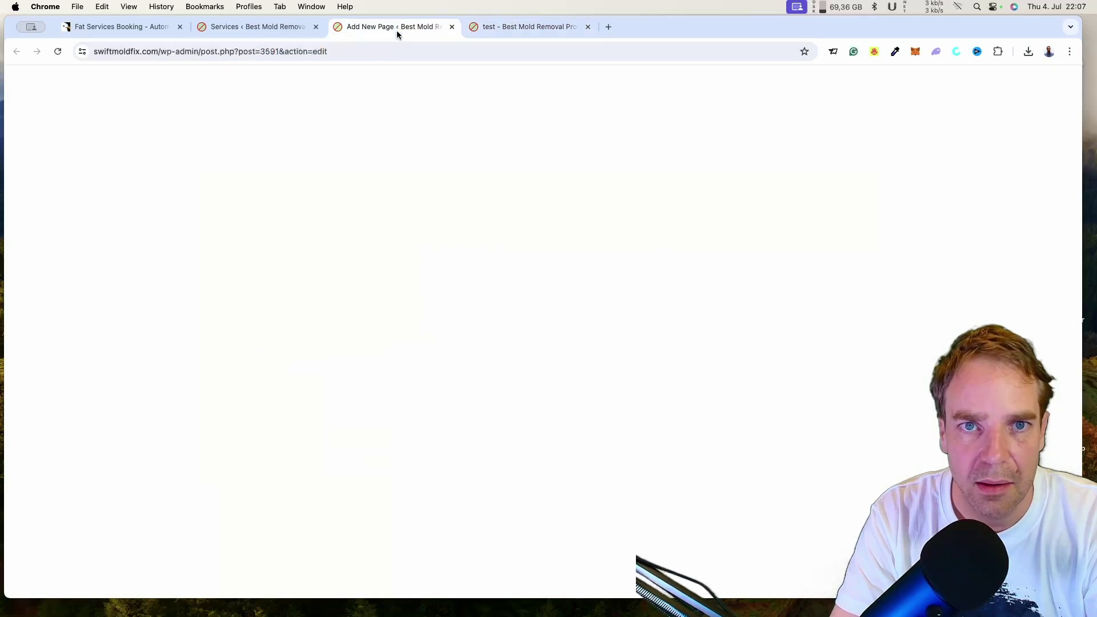
left_click(249, 29)
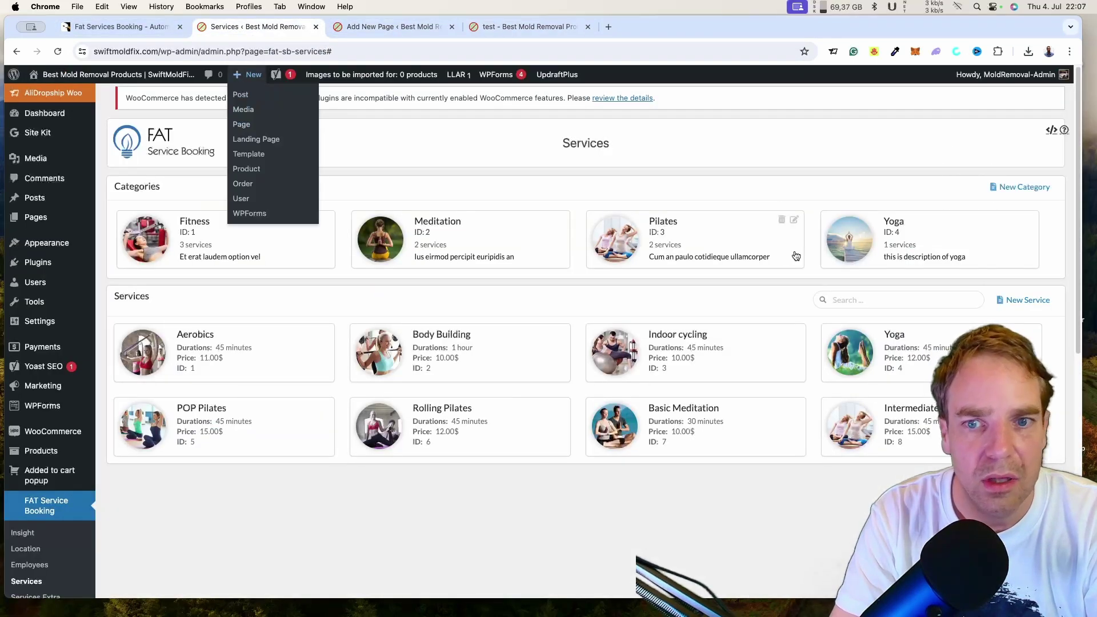
left_click(1051, 130)
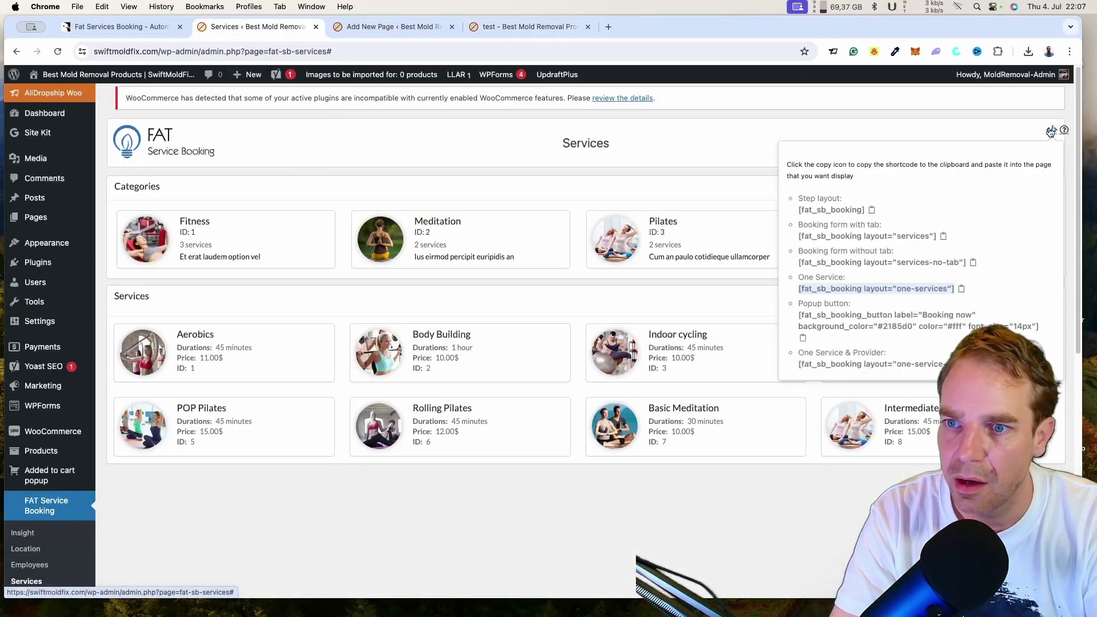
triple_click(939, 279)
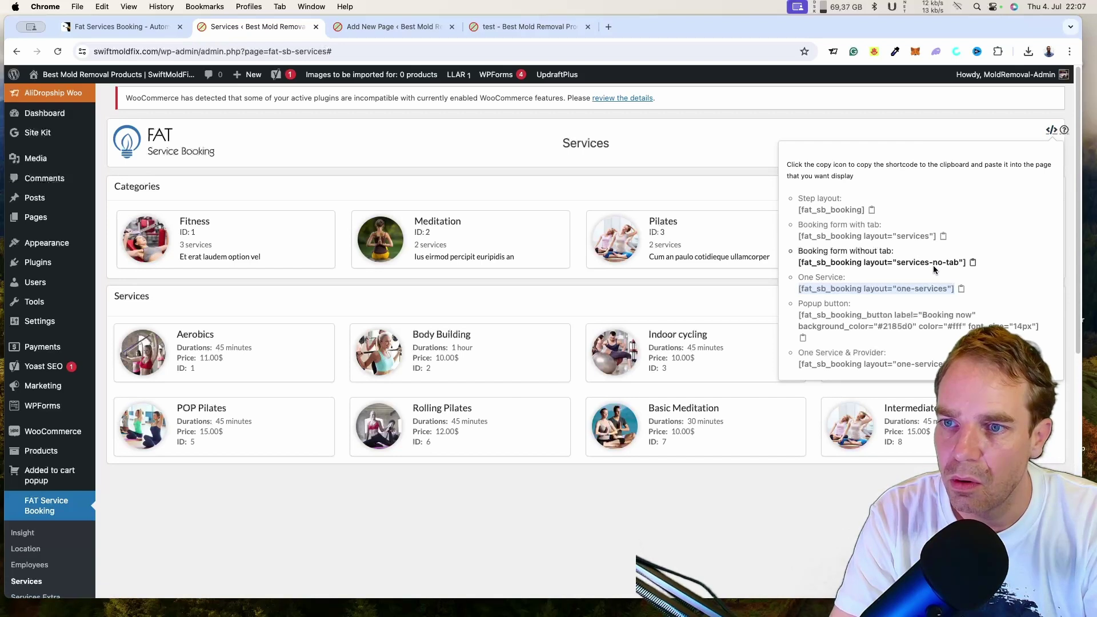
left_click(943, 236)
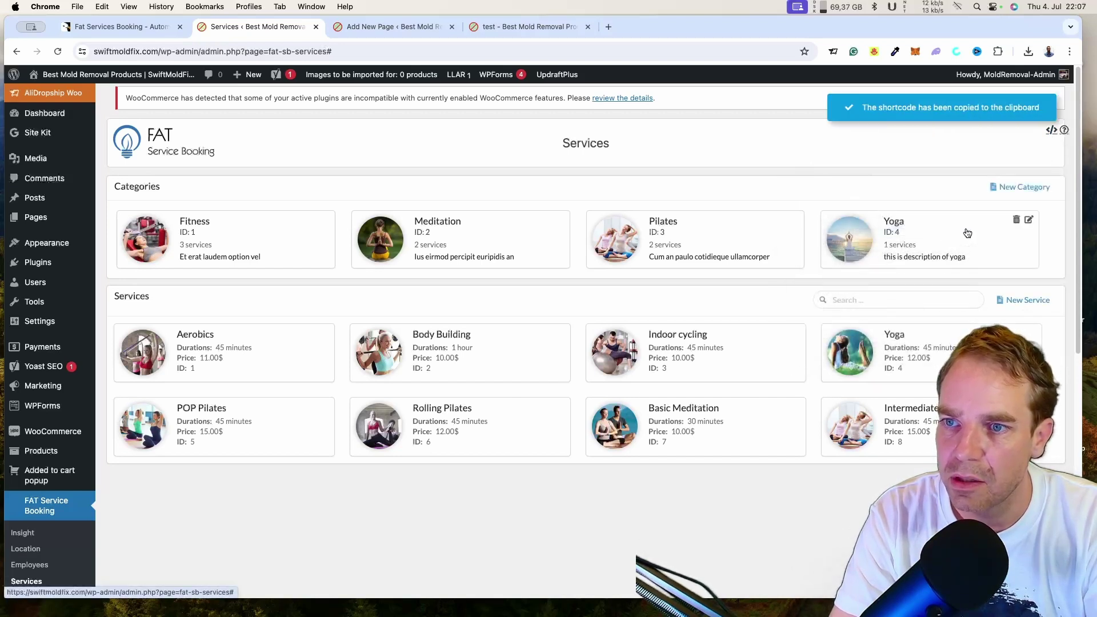
Replace the test page's shortcode with [fat_sb_booking layout="services"] and update the page
left_click(420, 28)
left_click(350, 284)
key("super+a")
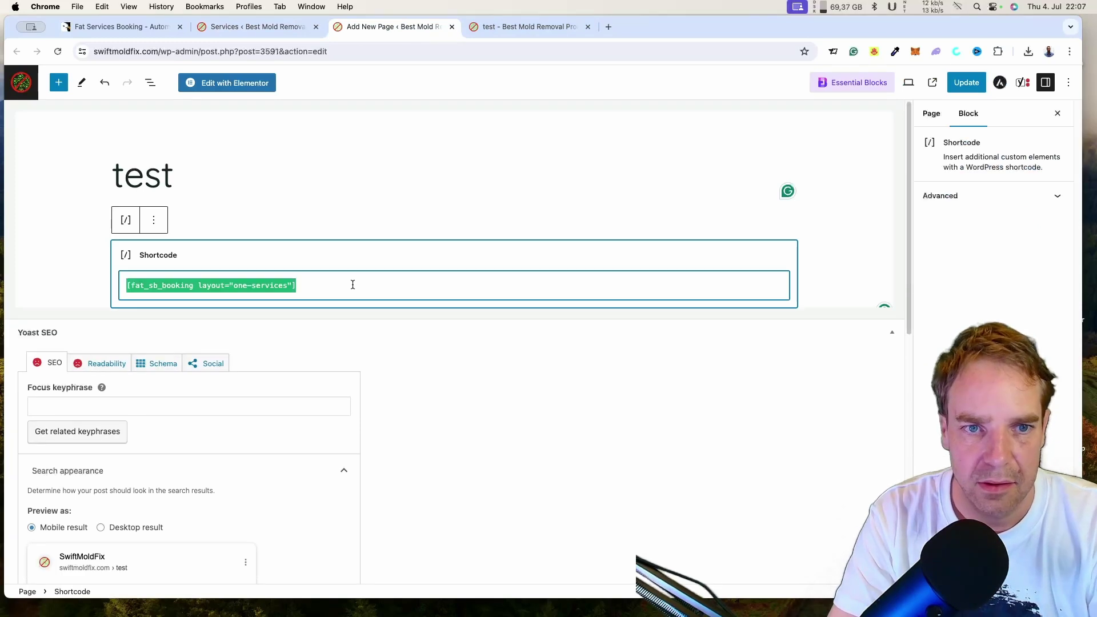
key("super+v")
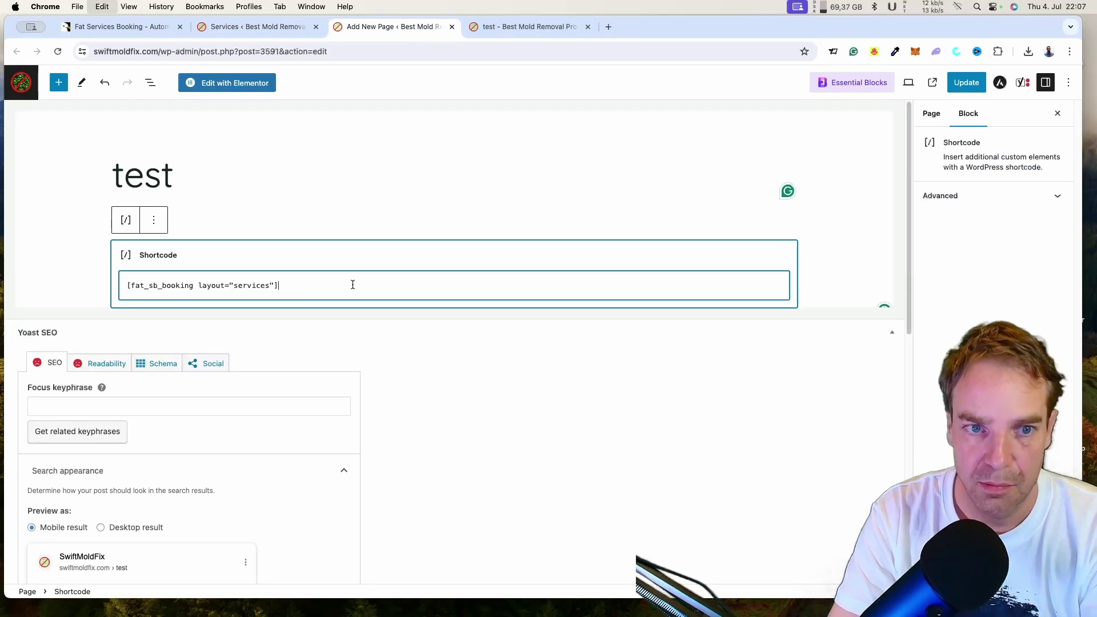
left_click(965, 82)
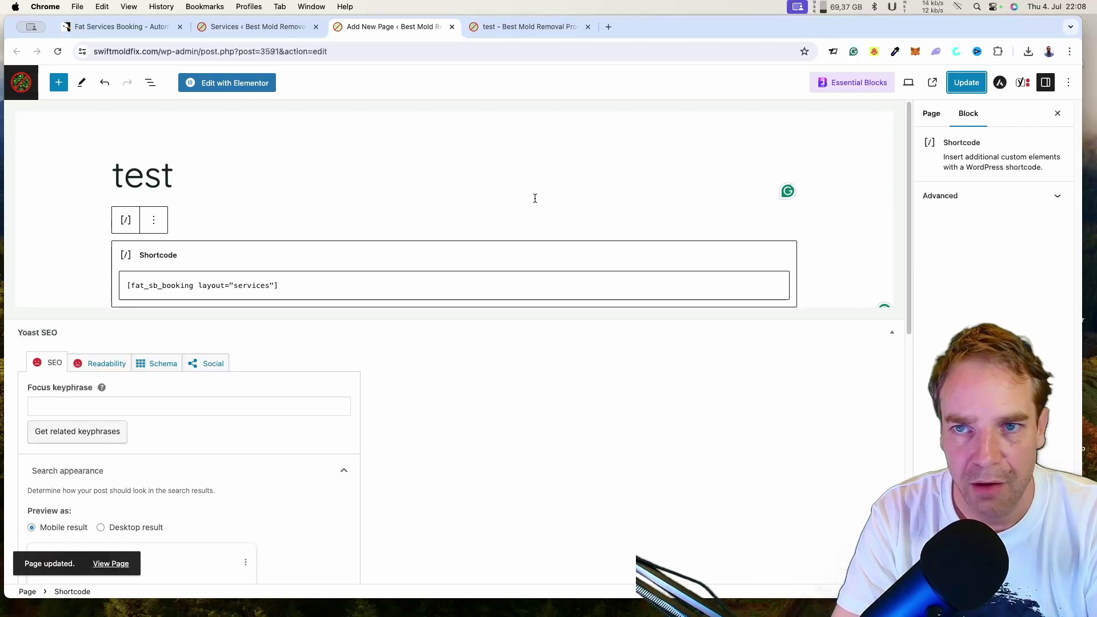
Reload the live test page and select Aerobics with the first employee on 18 July 2024, 11:15 - 12:00
left_click(487, 33)
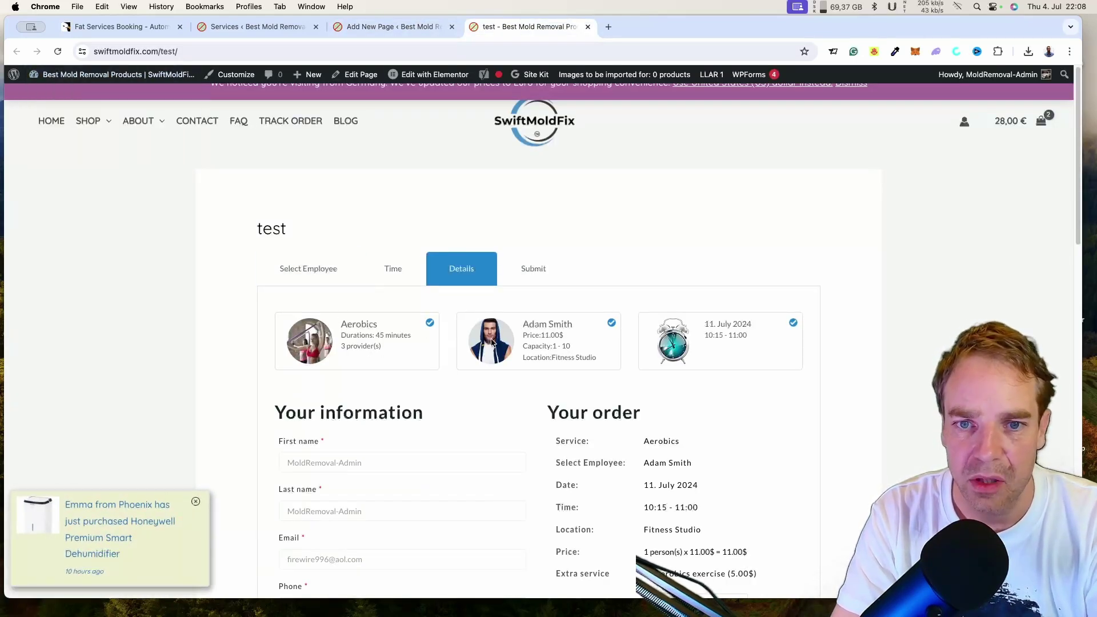
left_click(58, 51)
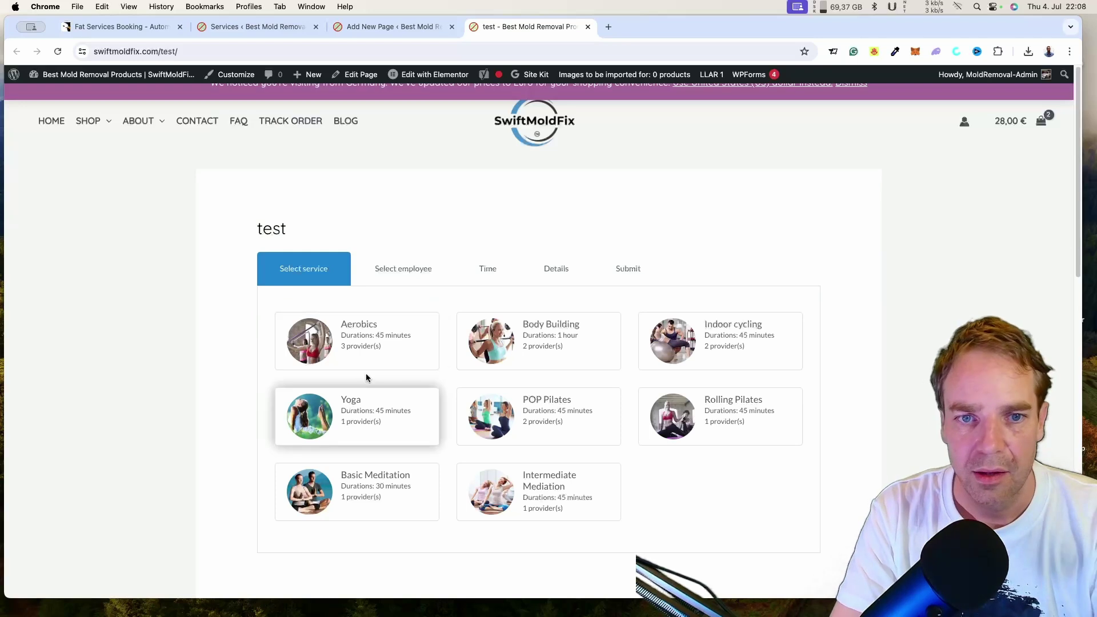
left_click(366, 350)
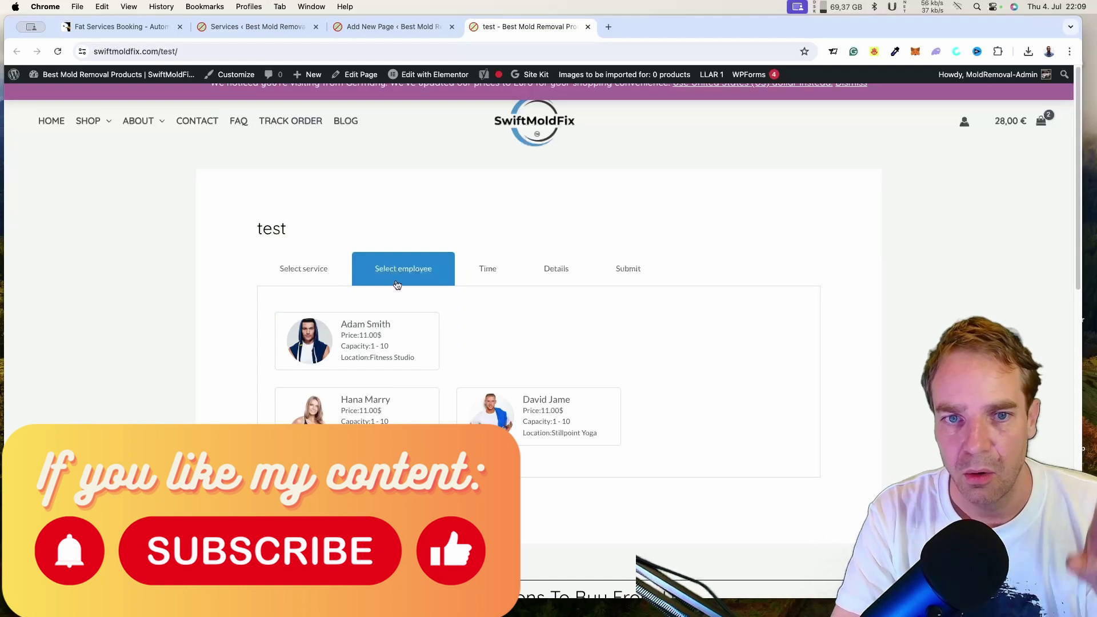
left_click(398, 344)
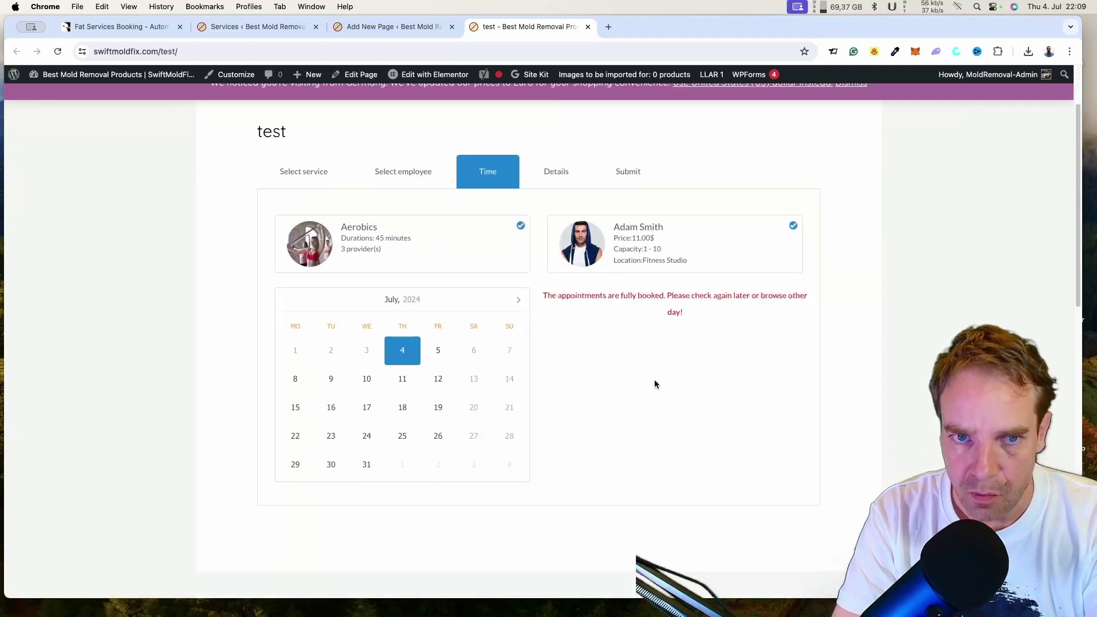
left_click(403, 410)
left_click(645, 427)
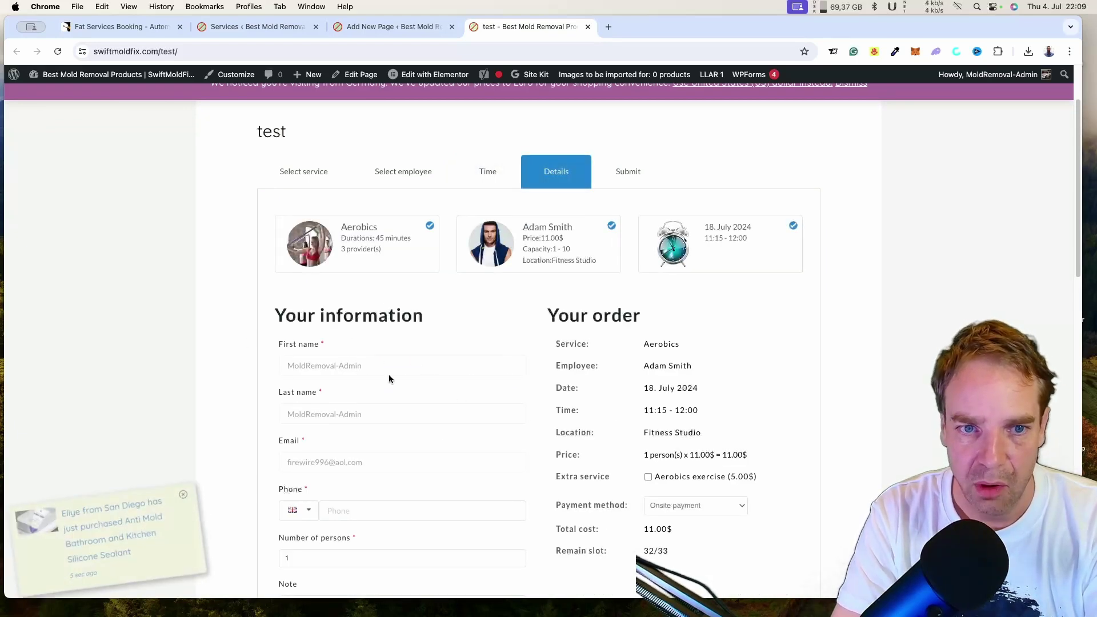
Review the order details and check which payment methods the booking form offers
scroll(463, 402, "down", 1)
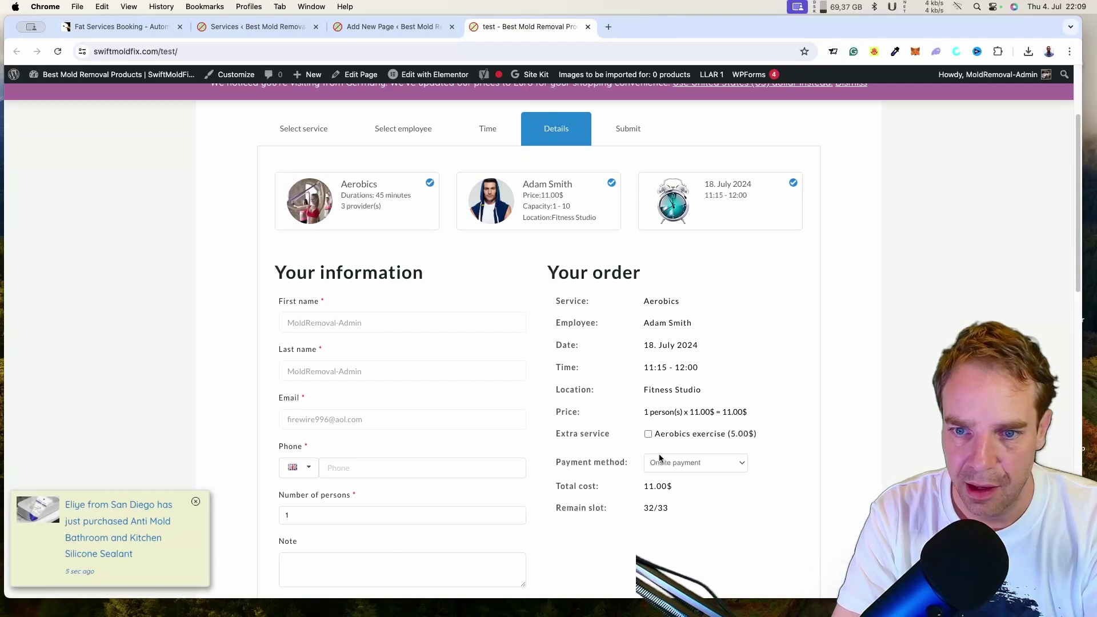
left_click(690, 464)
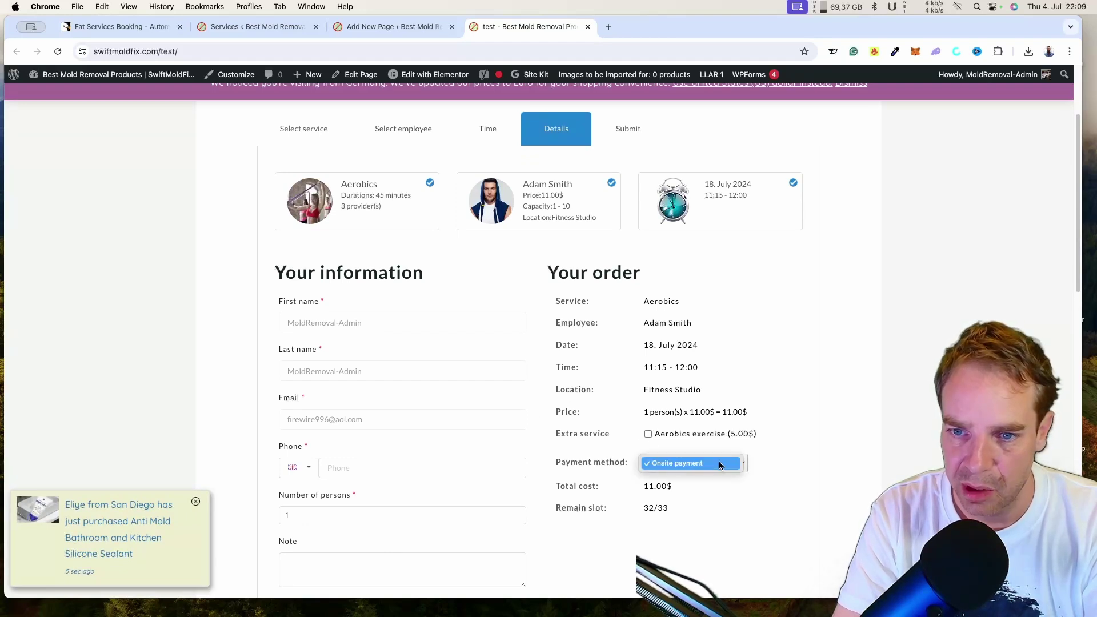
left_click(719, 464)
left_click(719, 463)
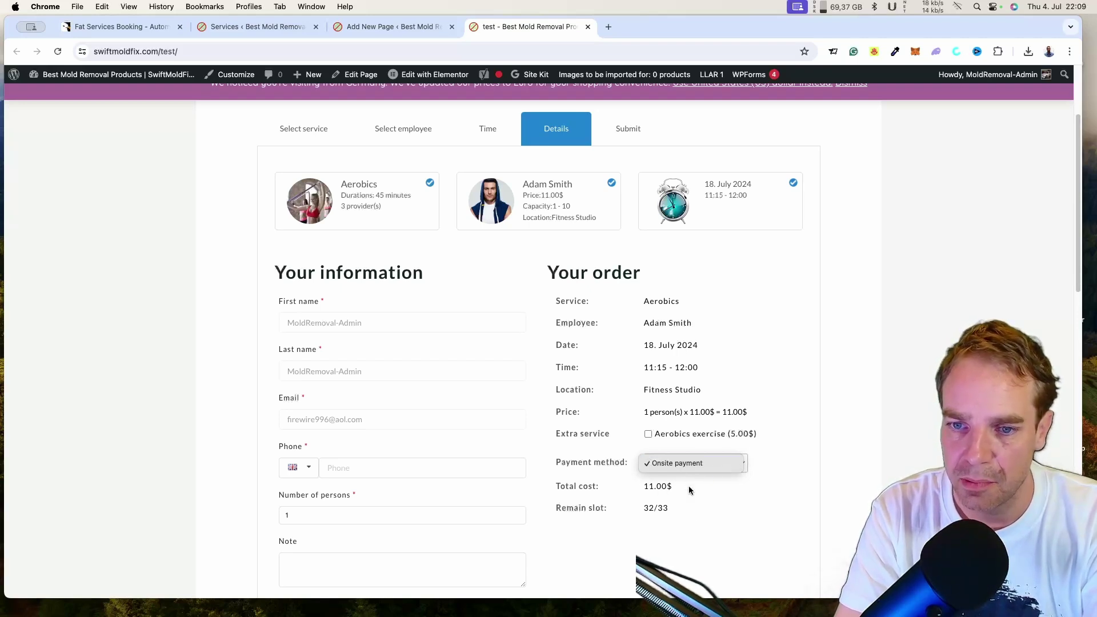
left_click(771, 490)
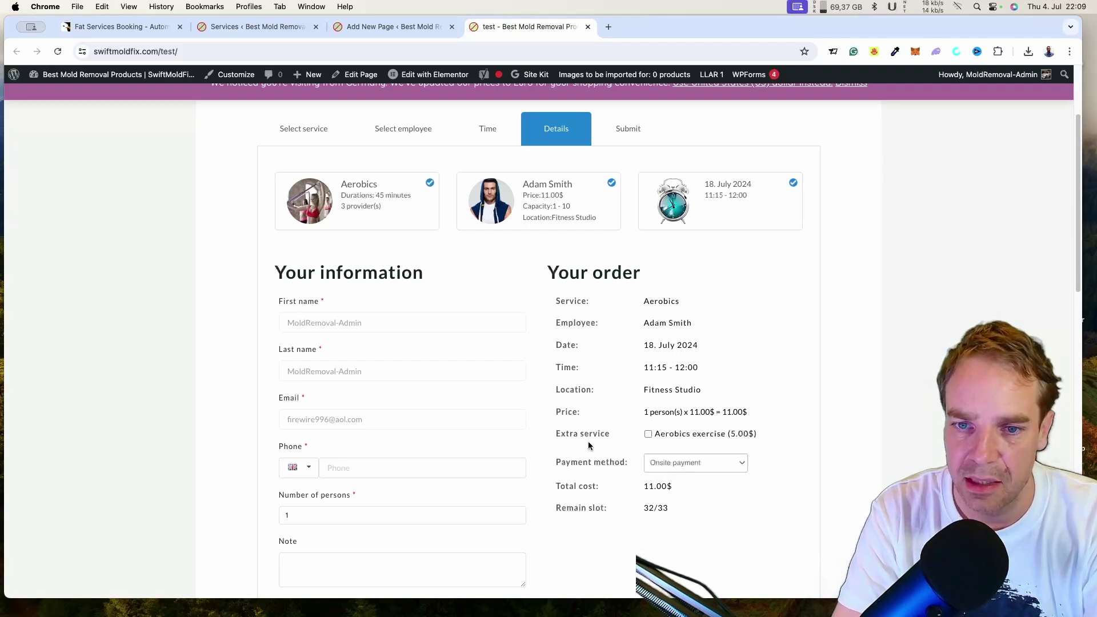
Toggle the Aerobics exercise extra to compare the total cost, leave it selected, and recheck the payment methods
left_click(648, 435)
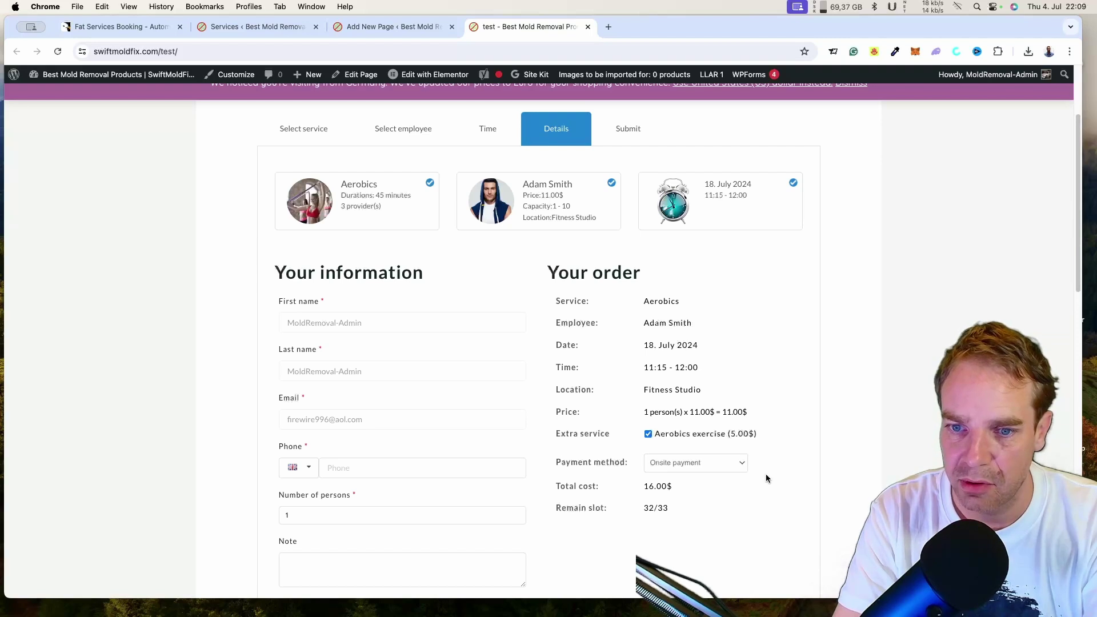
left_click(648, 434)
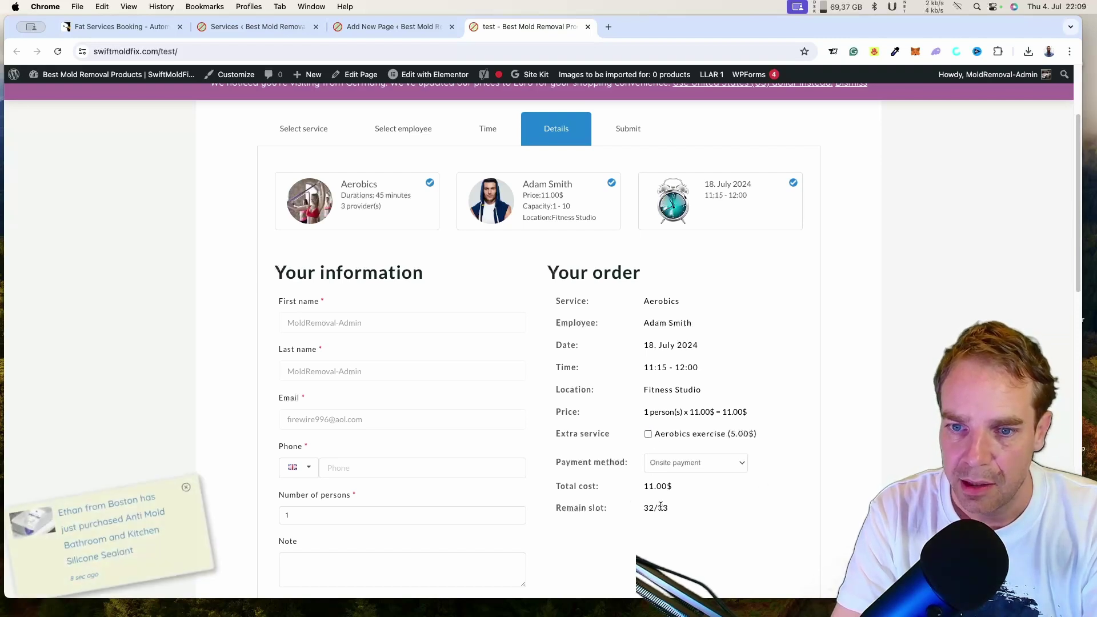
left_click_drag(641, 487, 719, 495)
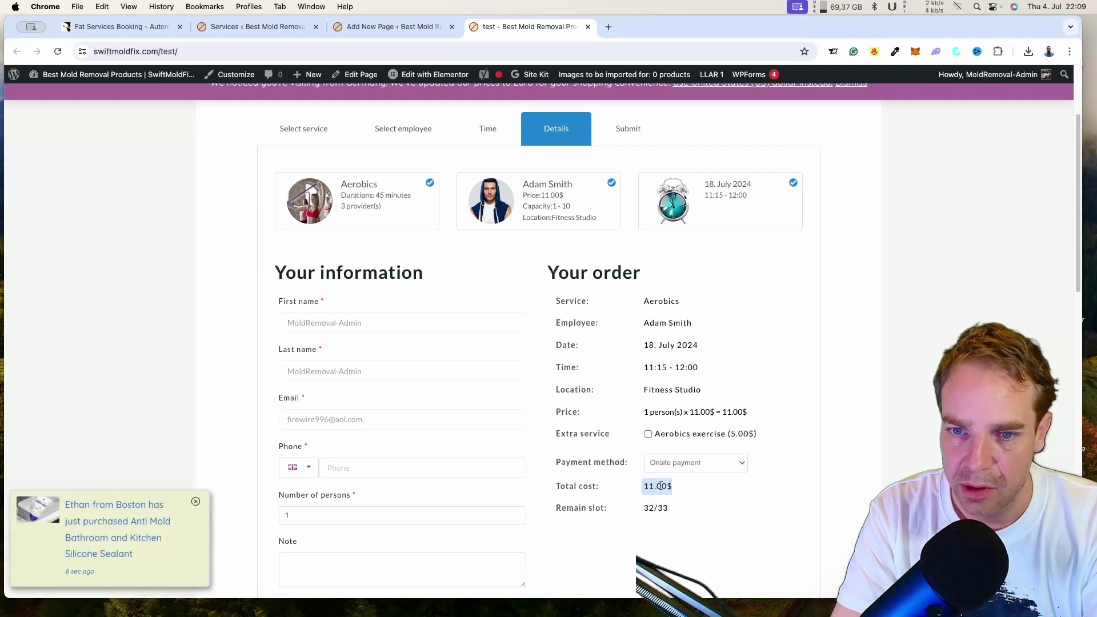
left_click(648, 435)
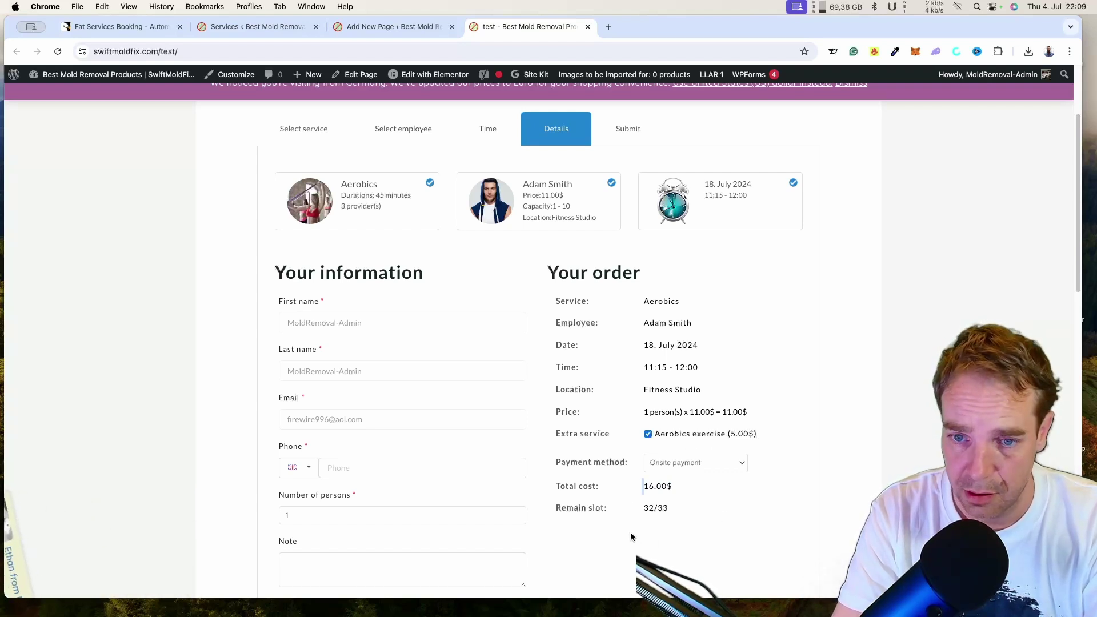
left_click(664, 465)
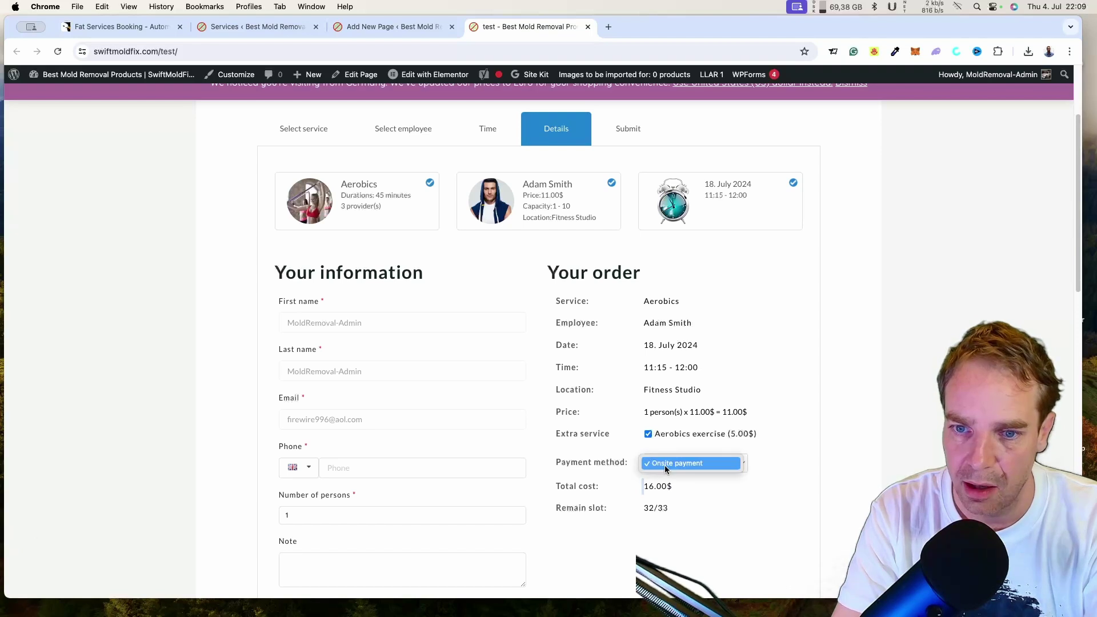
left_click(795, 510)
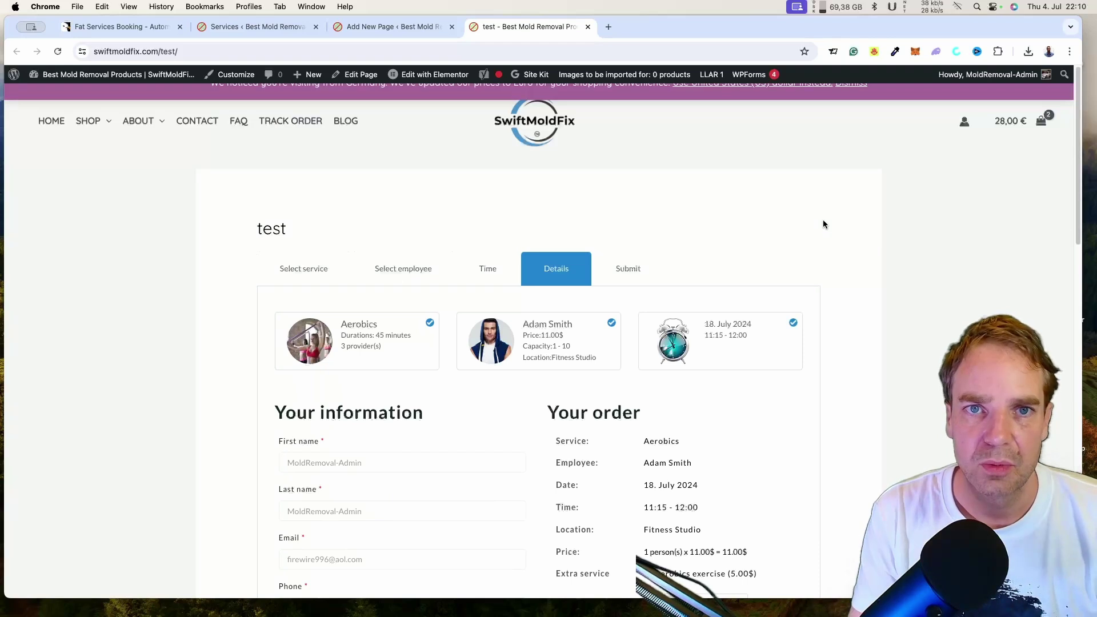
Return to the plugin's Services admin page and look over the service categories, the services and the remaining plugin sections
left_click(208, 27)
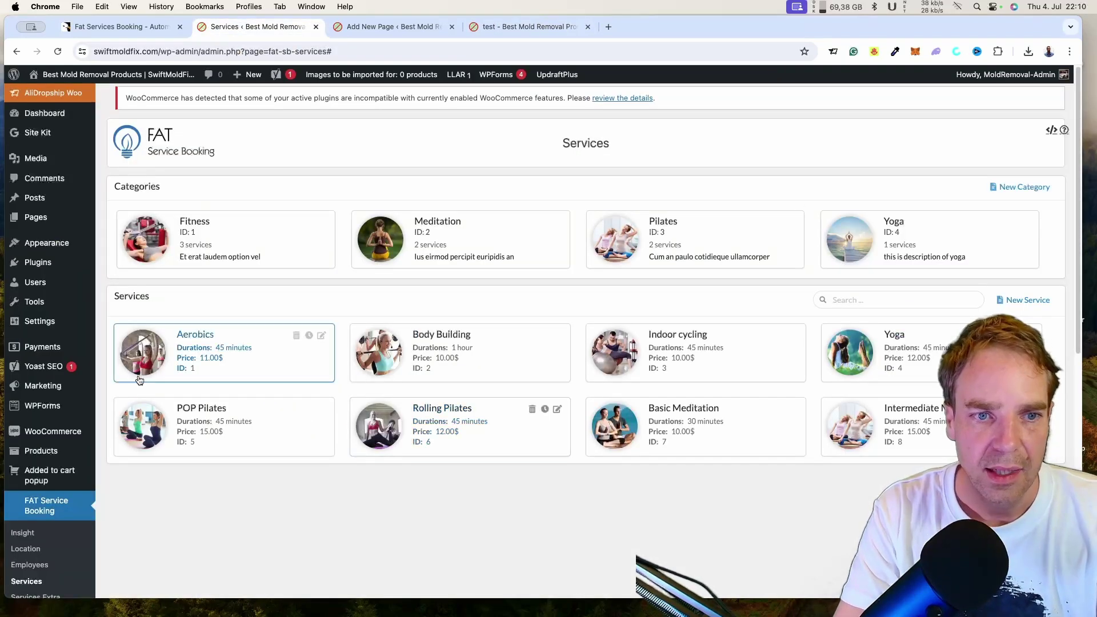
scroll(374, 424, "down", 1)
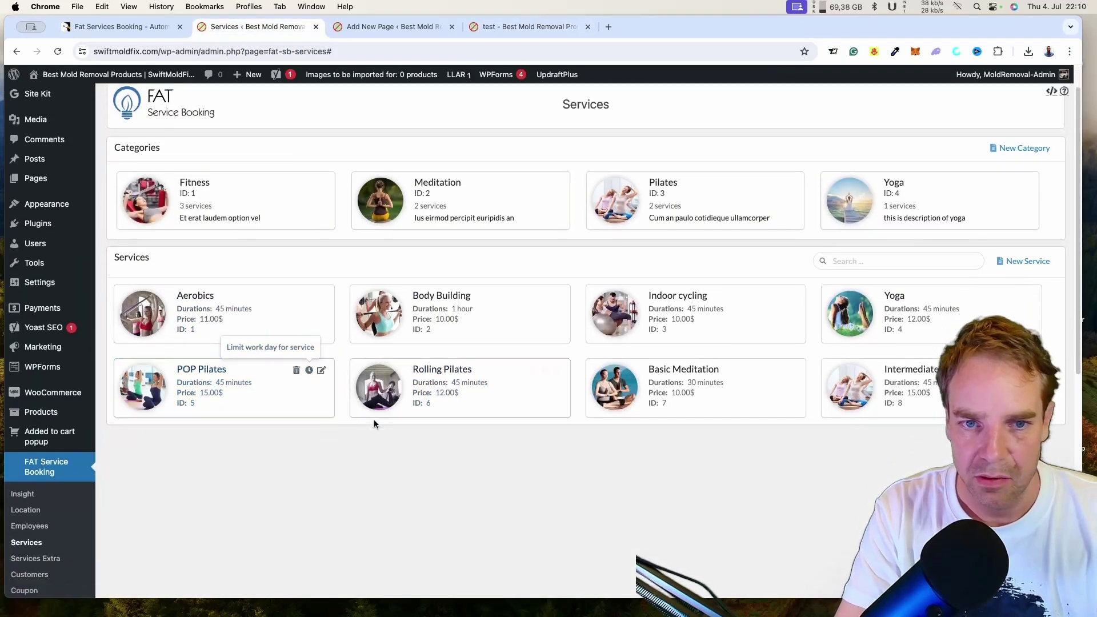
scroll(481, 444, "down", 2)
scroll(432, 443, "up", 3)
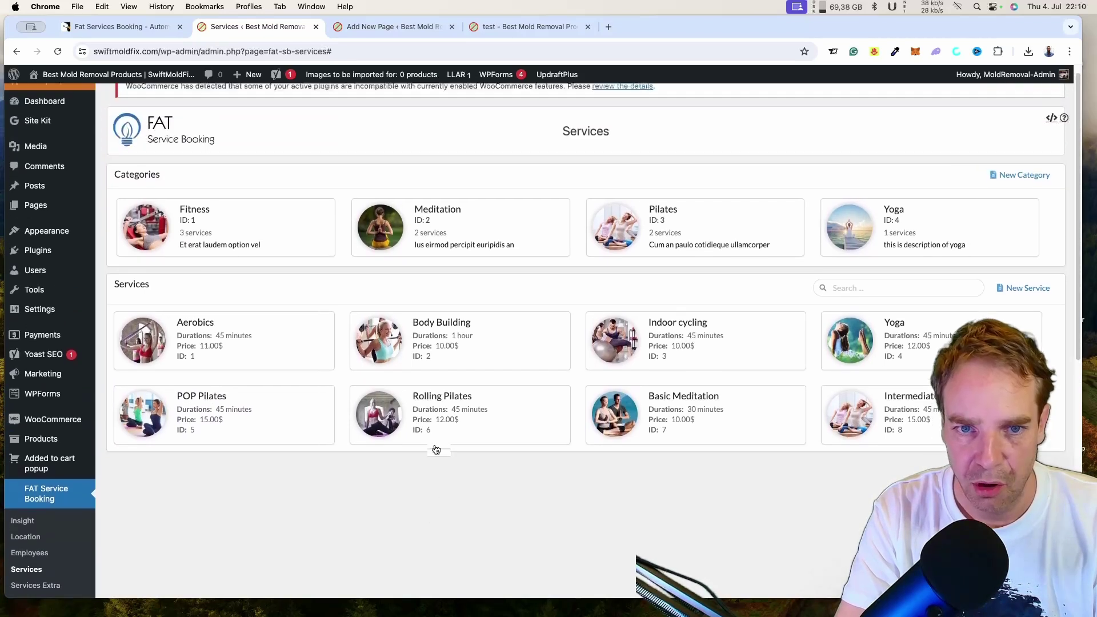
scroll(492, 459, "down", 5)
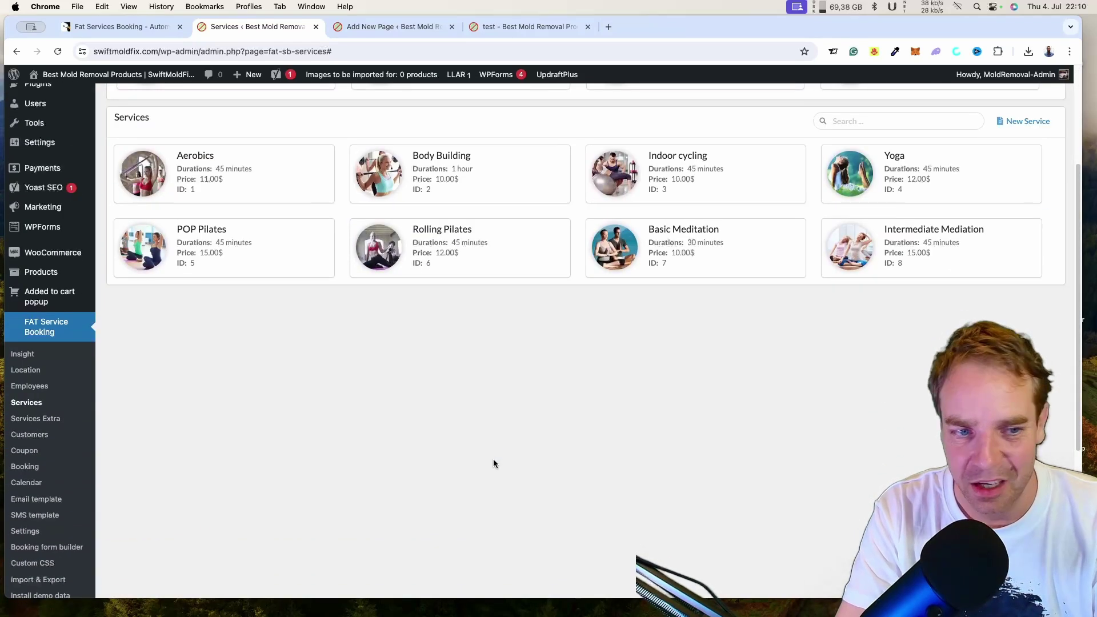
scroll(494, 463, "down", 1)
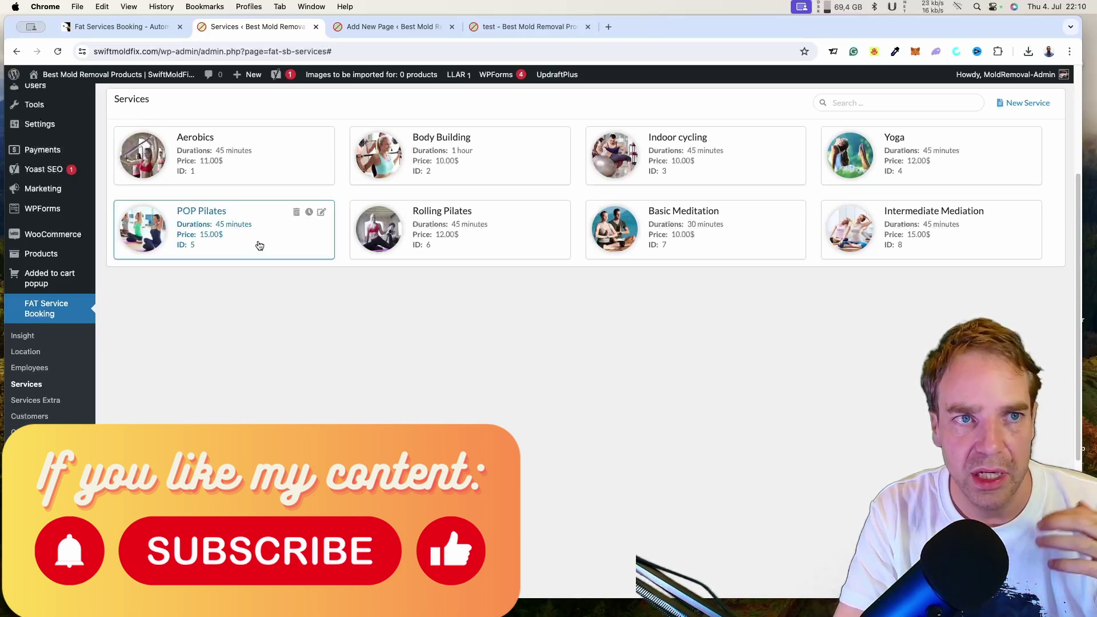
Look back through the feature overview on the Fat Services Booking product page and return to the Services admin page
left_click(128, 27)
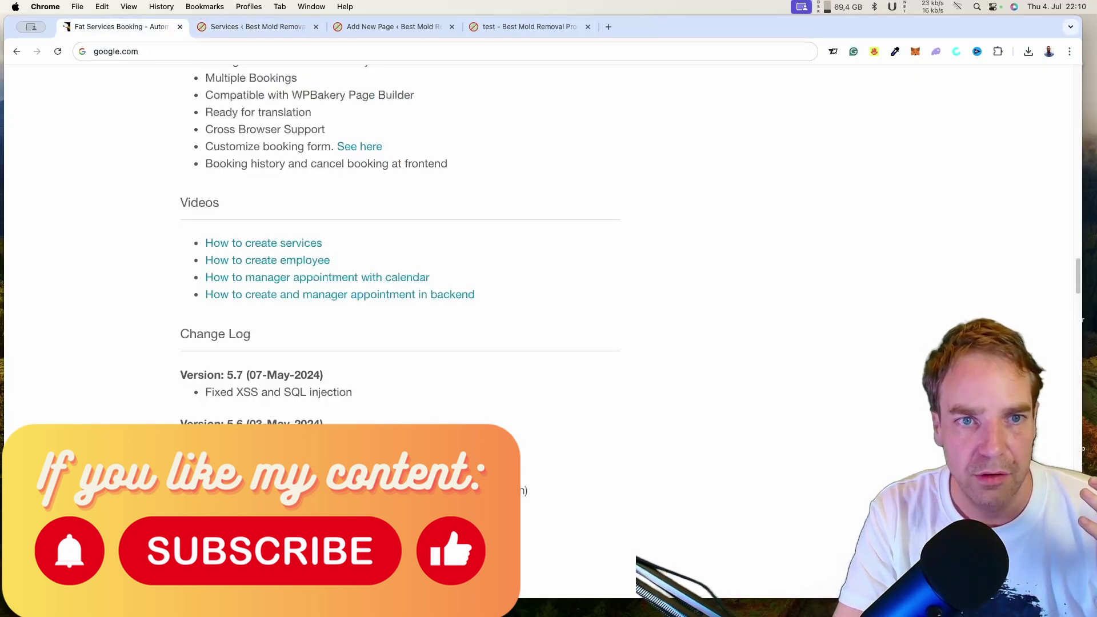
scroll(414, 412, "up", 10)
scroll(409, 420, "up", 5)
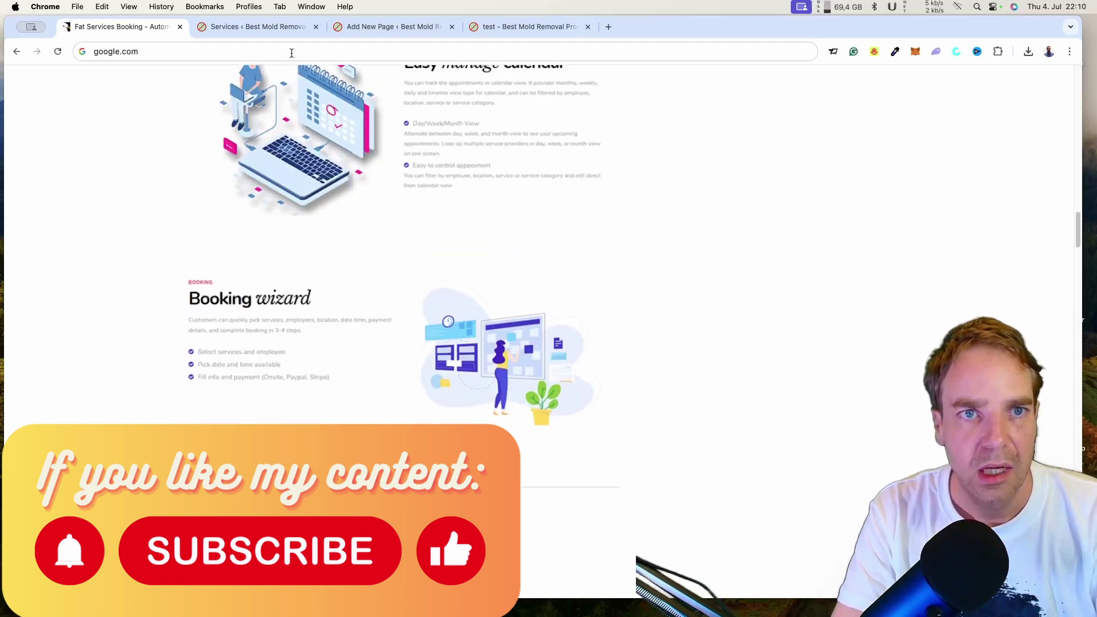
left_click(257, 26)
scroll(512, 333, "up", 1)
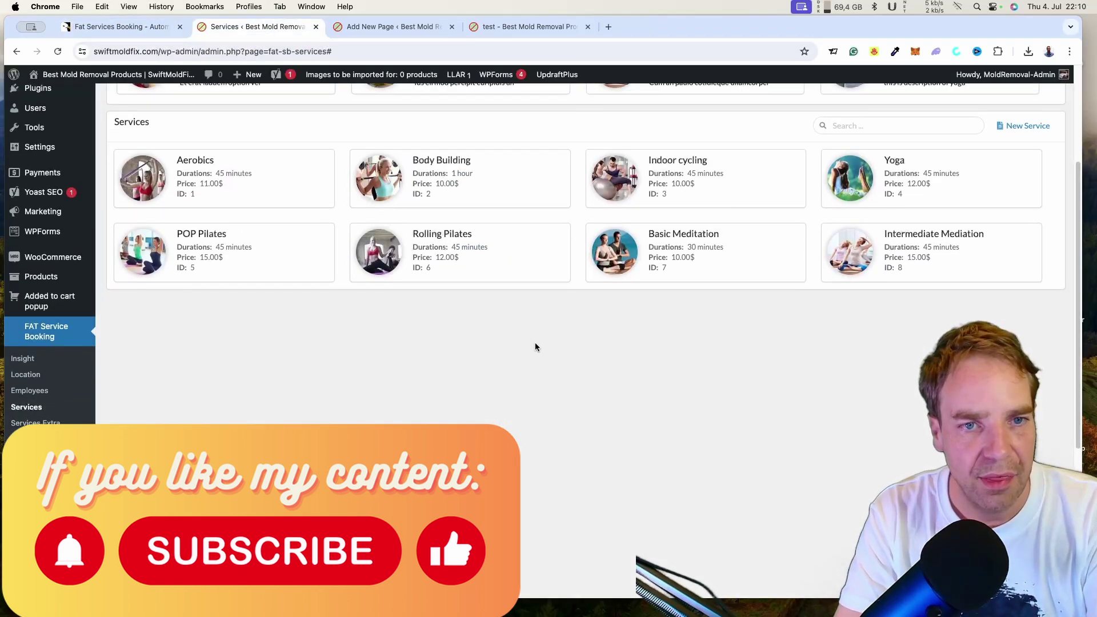